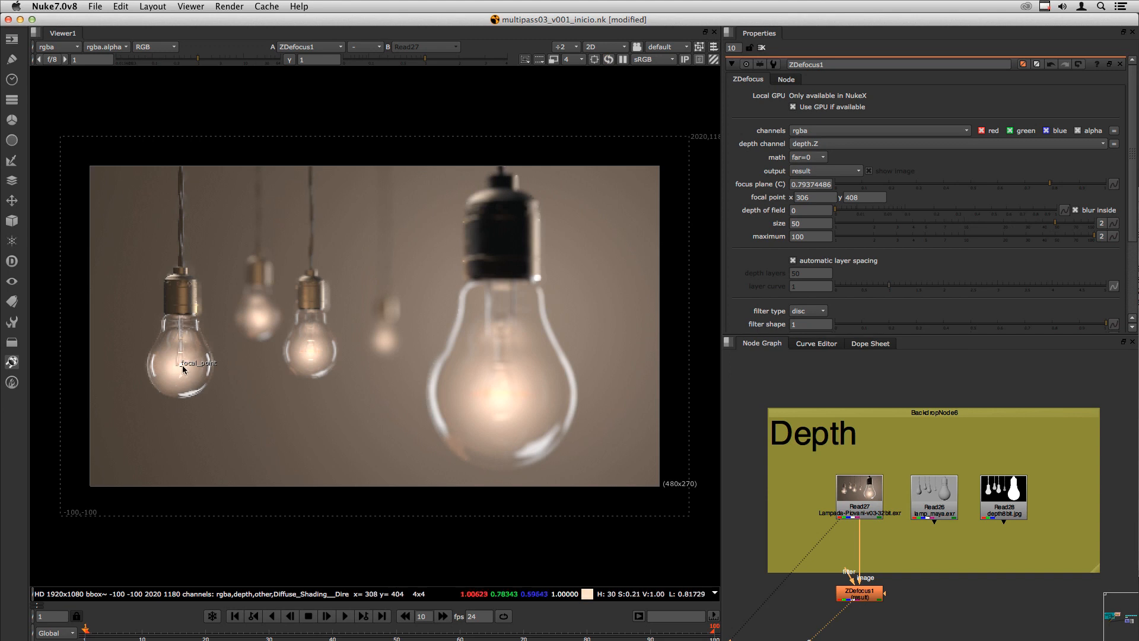
# - Move the ZDefocus focal point from the leftmost bulb onto the large foreground bulb
pyautogui.moveTo(183, 368); pyautogui.dragTo(502, 396)
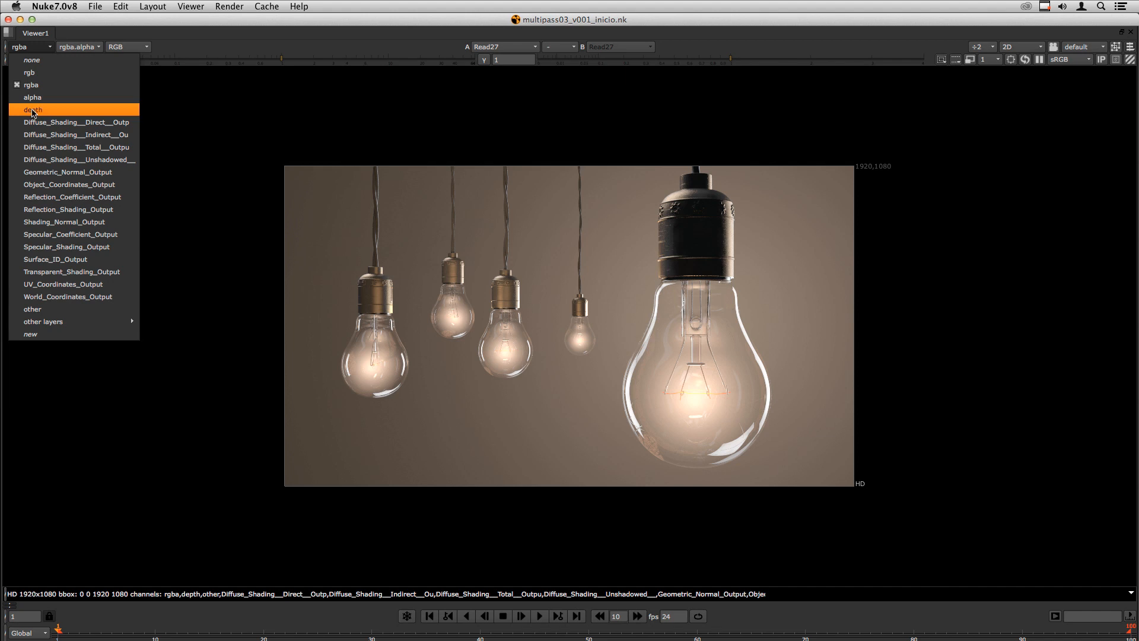
# - Display the depth channel of Read27 in the enlarged viewer, and return to the full workspace layout
pyautogui.click(44, 112)
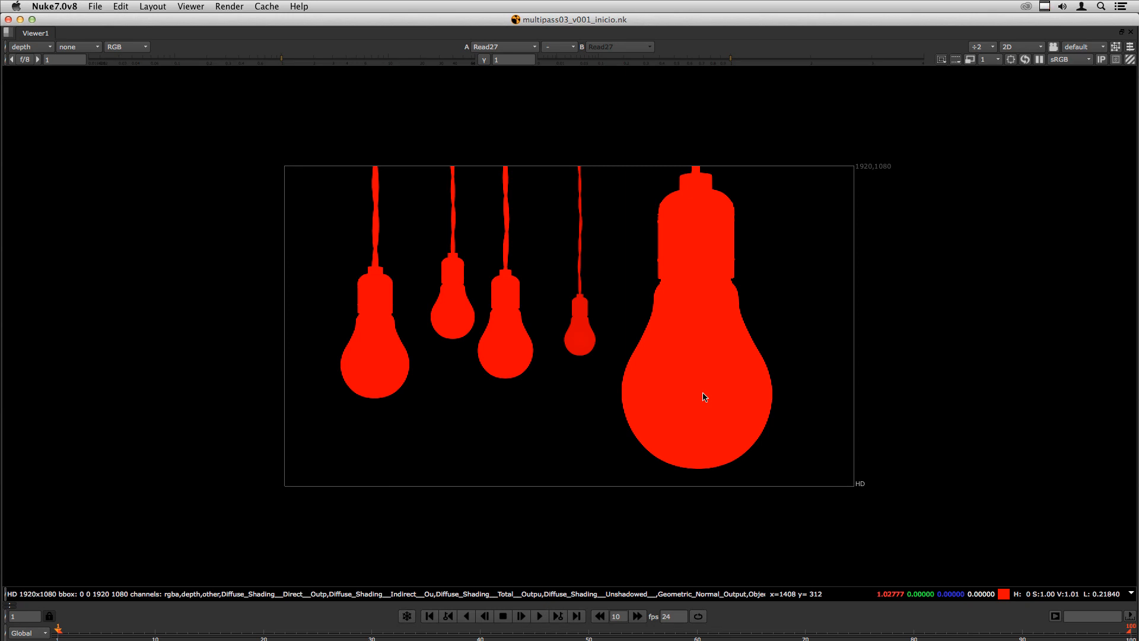
pyautogui.press('space')
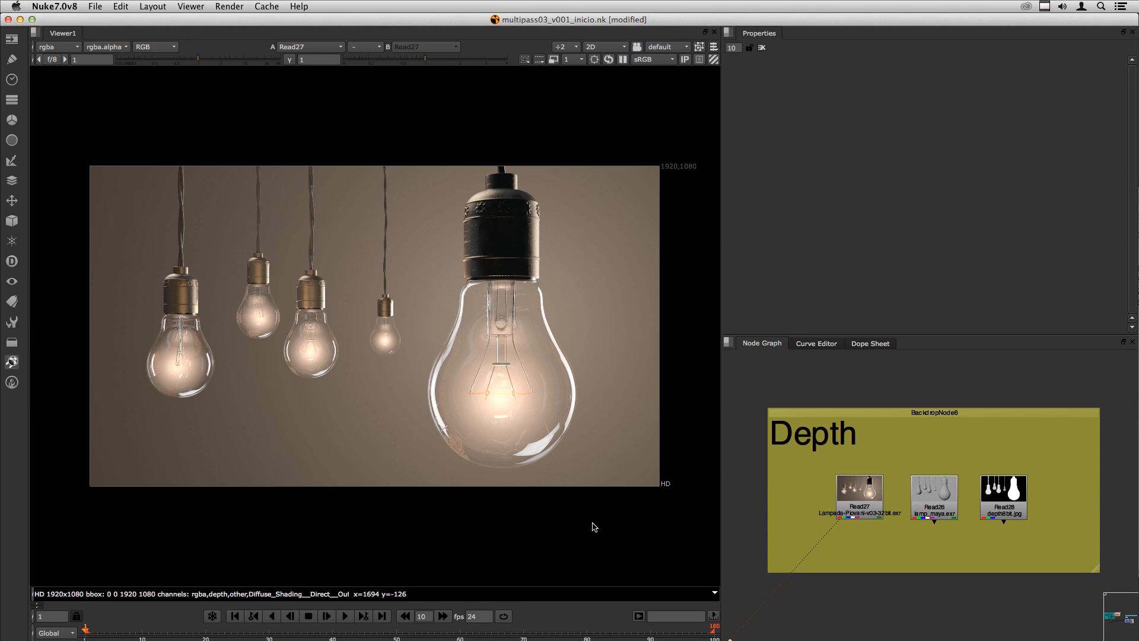
# - Turn the viewer's proxy mode on and off twice to compare the image resolution
pyautogui.click(554, 60)
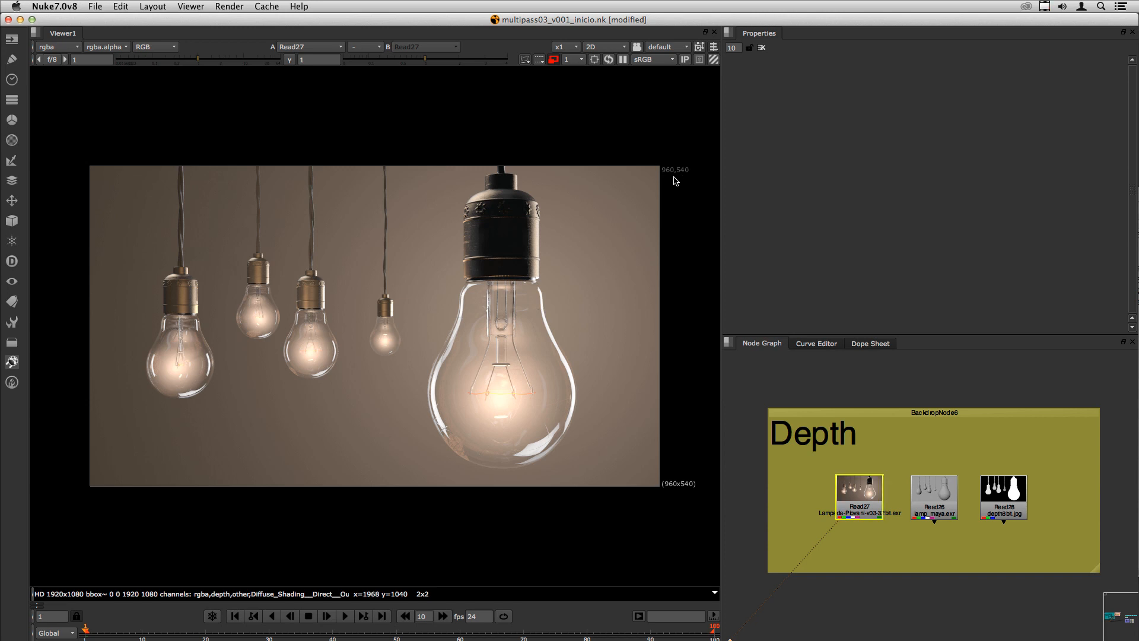
pyautogui.click(554, 60)
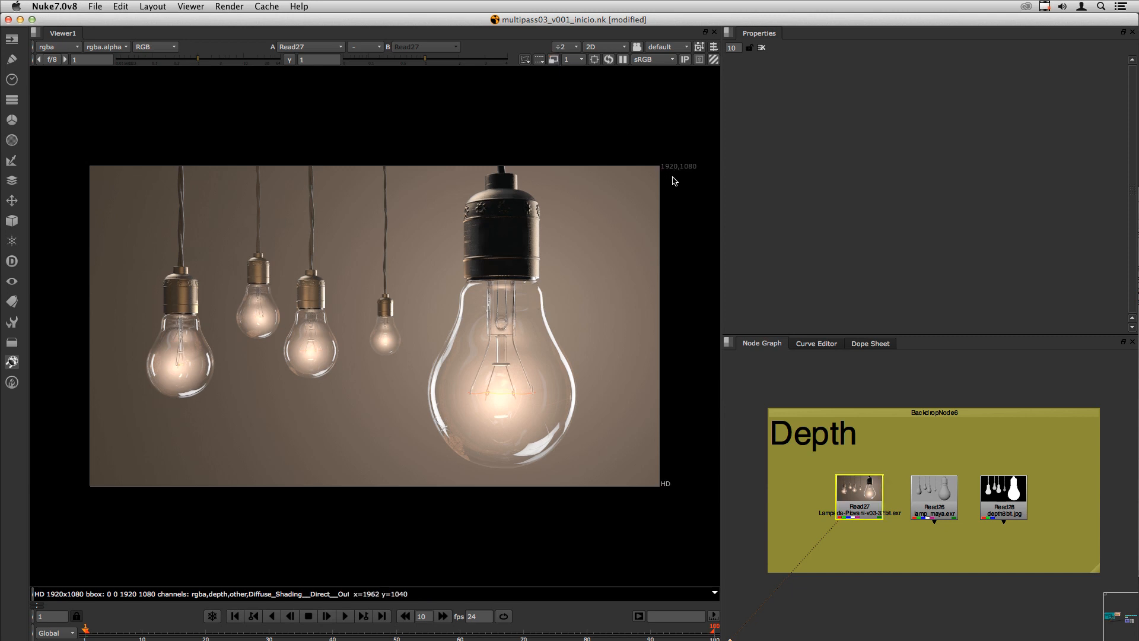
pyautogui.click(553, 60)
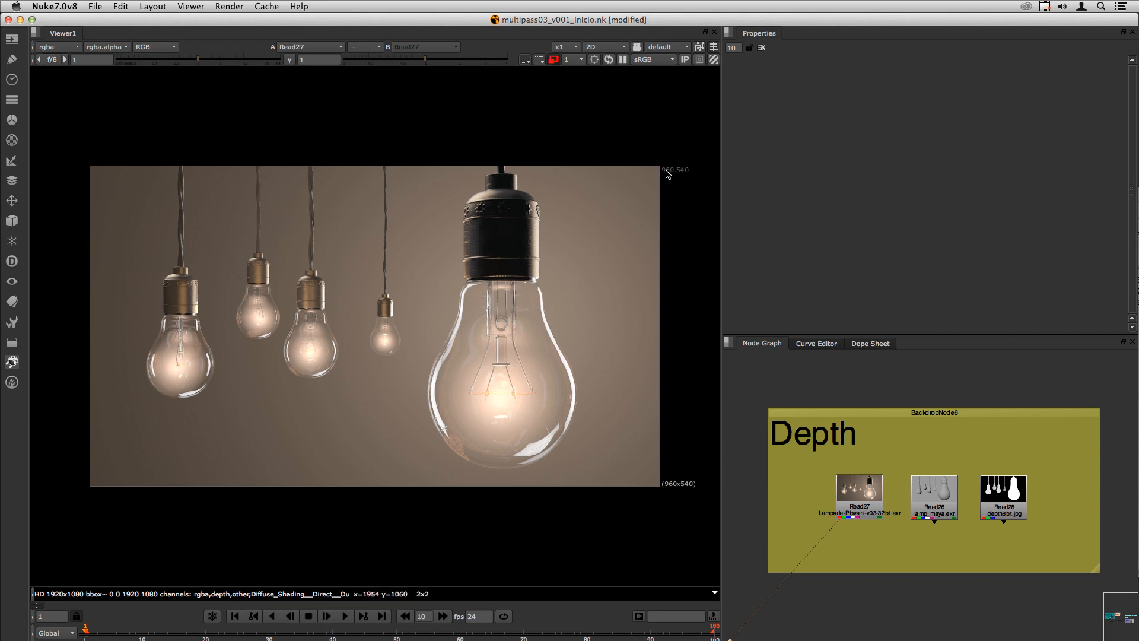
pyautogui.click(553, 60)
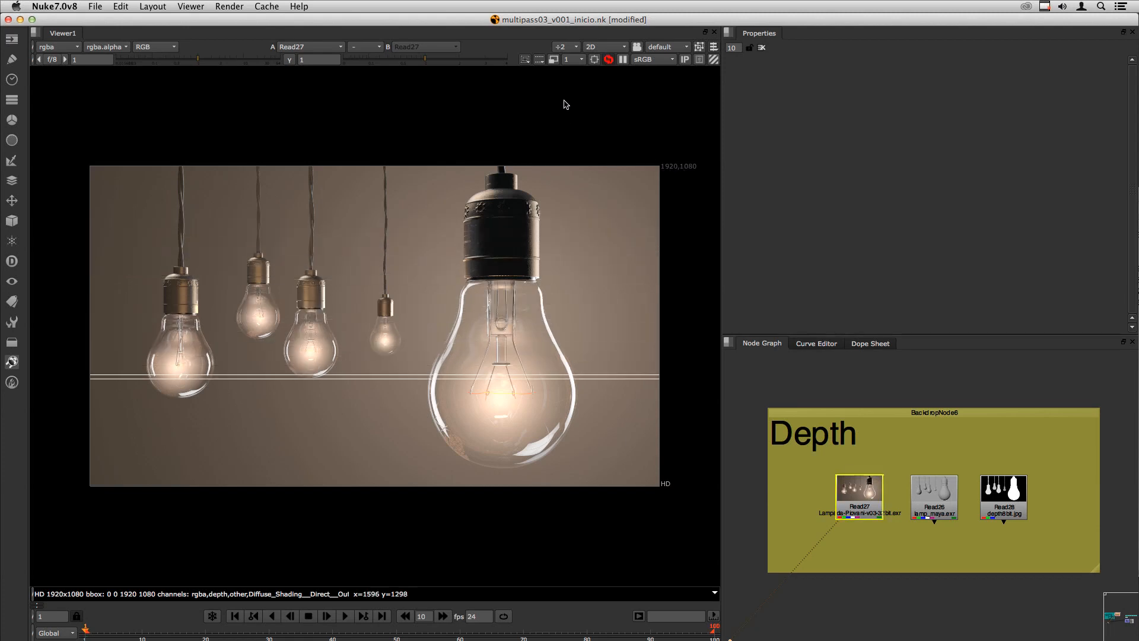
# - Try viewer downscale factors of 8 and 2, and settle on a factor of 4
pyautogui.click(574, 59)
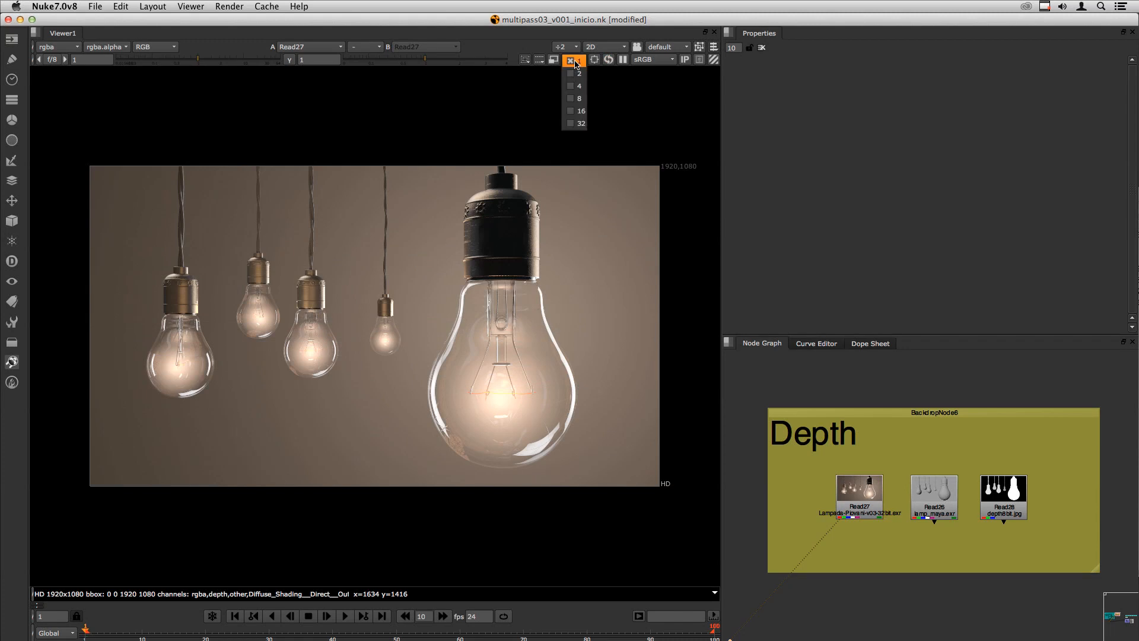
pyautogui.click(574, 98)
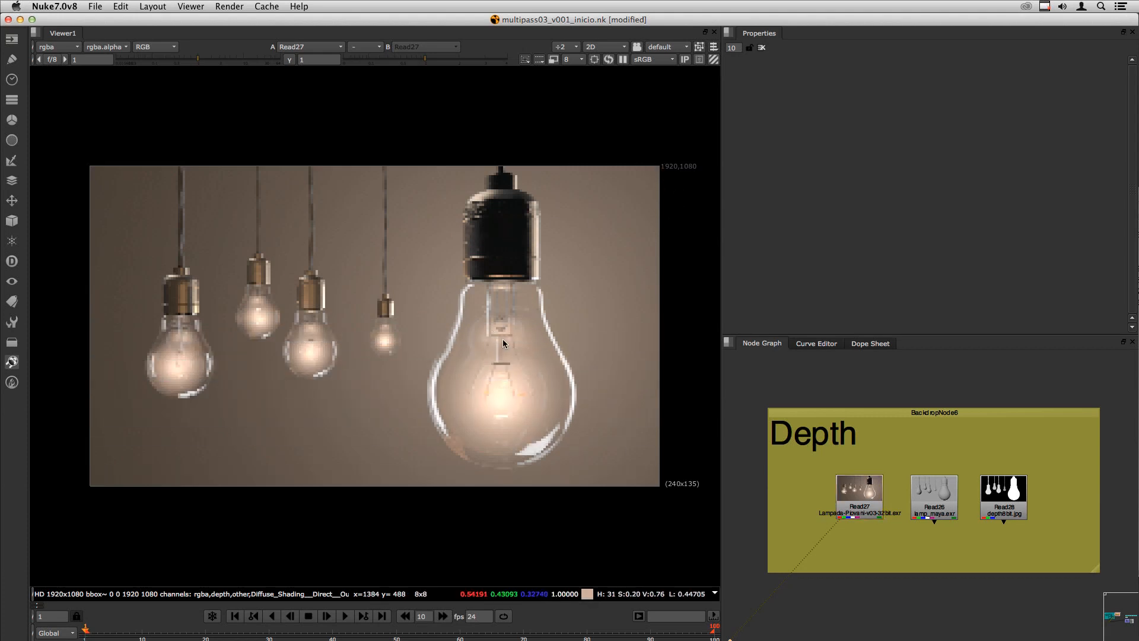
pyautogui.click(568, 47)
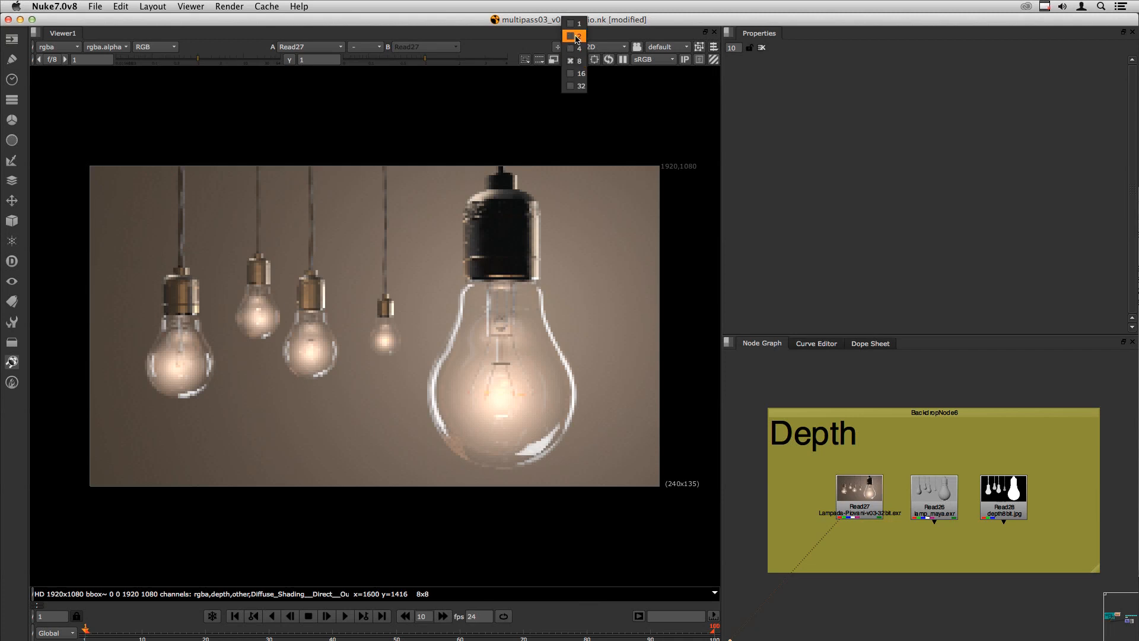
pyautogui.click(578, 36)
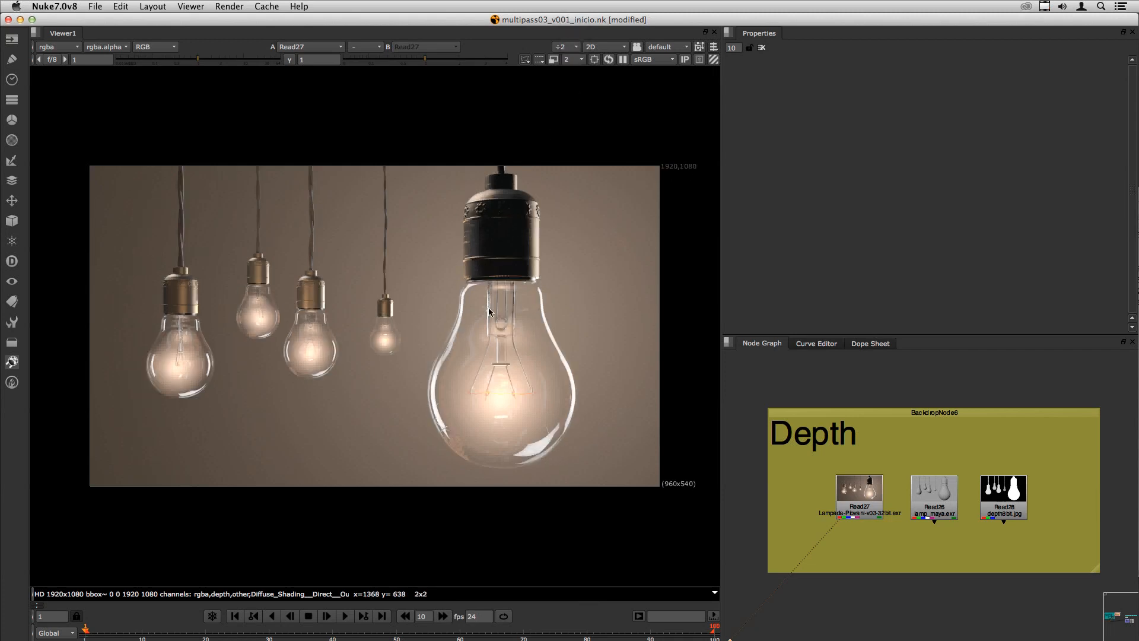
pyautogui.click(567, 59)
pyautogui.click(580, 74)
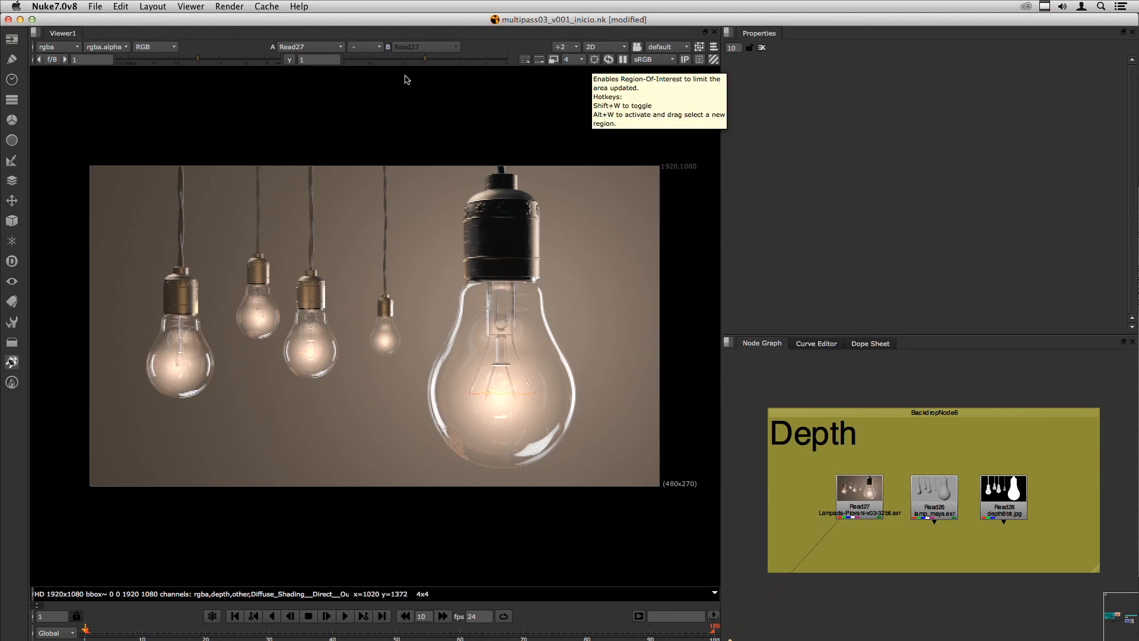
# - Try a region of interest around the large bulb, extended to the upper image edge, and turn it off again
pyautogui.click(594, 60)
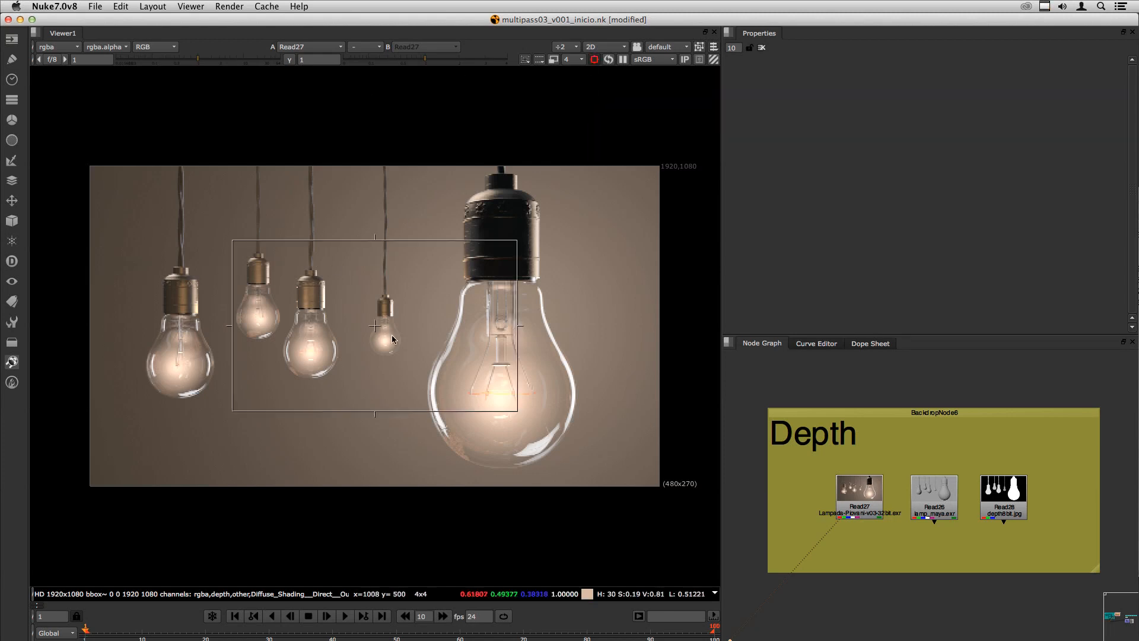
pyautogui.moveTo(376, 327); pyautogui.dragTo(499, 390)
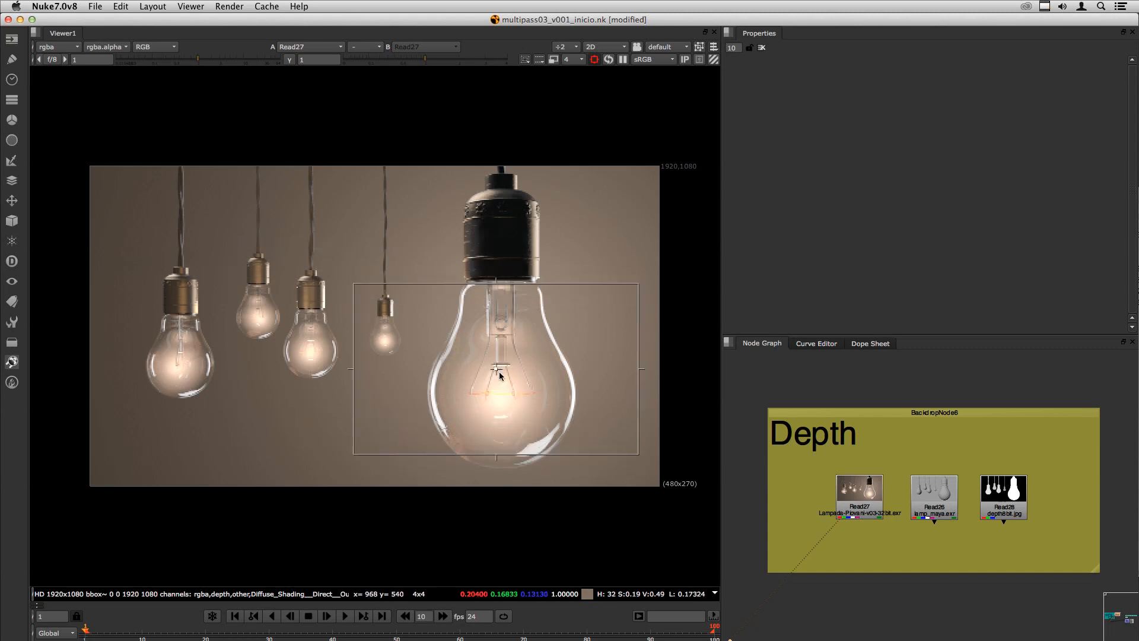
pyautogui.moveTo(493, 304); pyautogui.dragTo(497, 168)
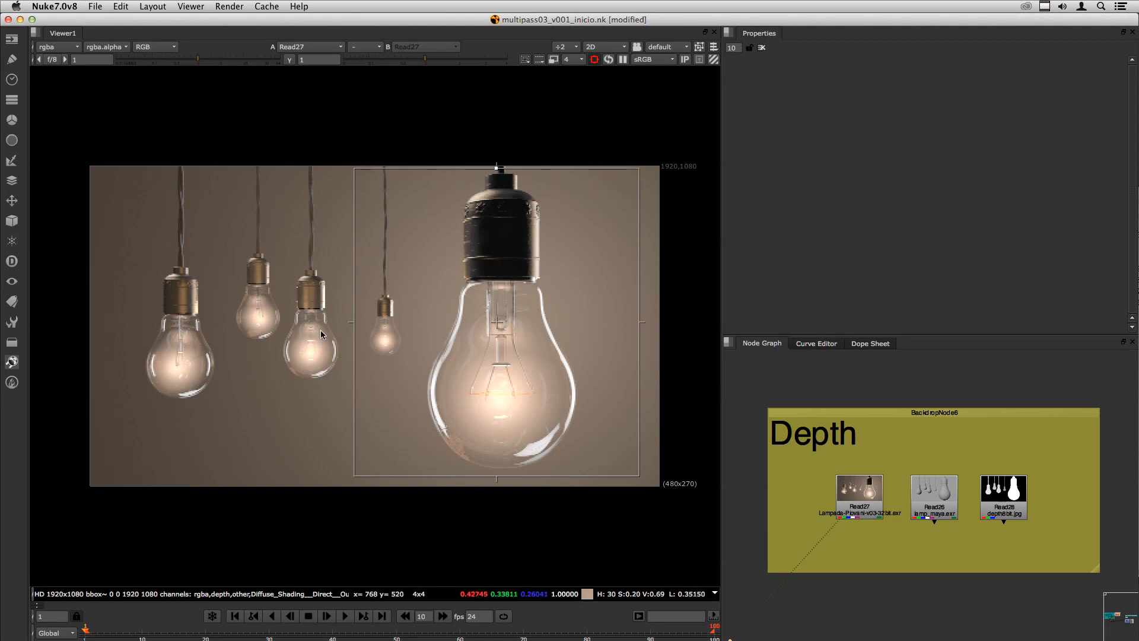
pyautogui.click(594, 60)
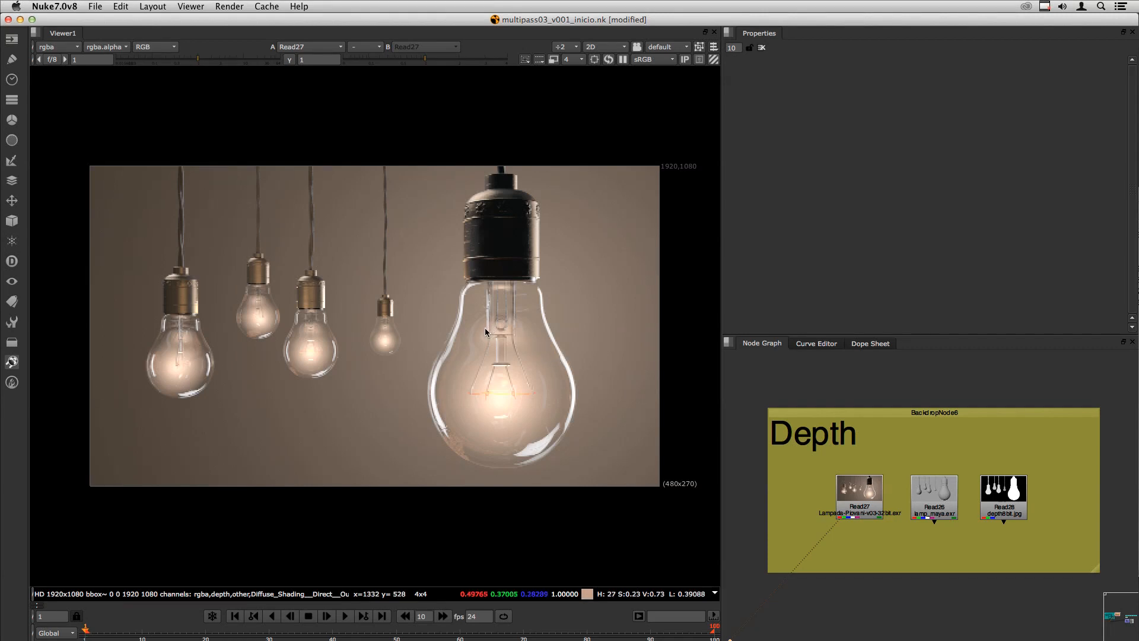
# - Add a ZDefocus node, connect its image input to Read27 below the Depth backdrop, and show its result in the viewer
pyautogui.click(11, 141)
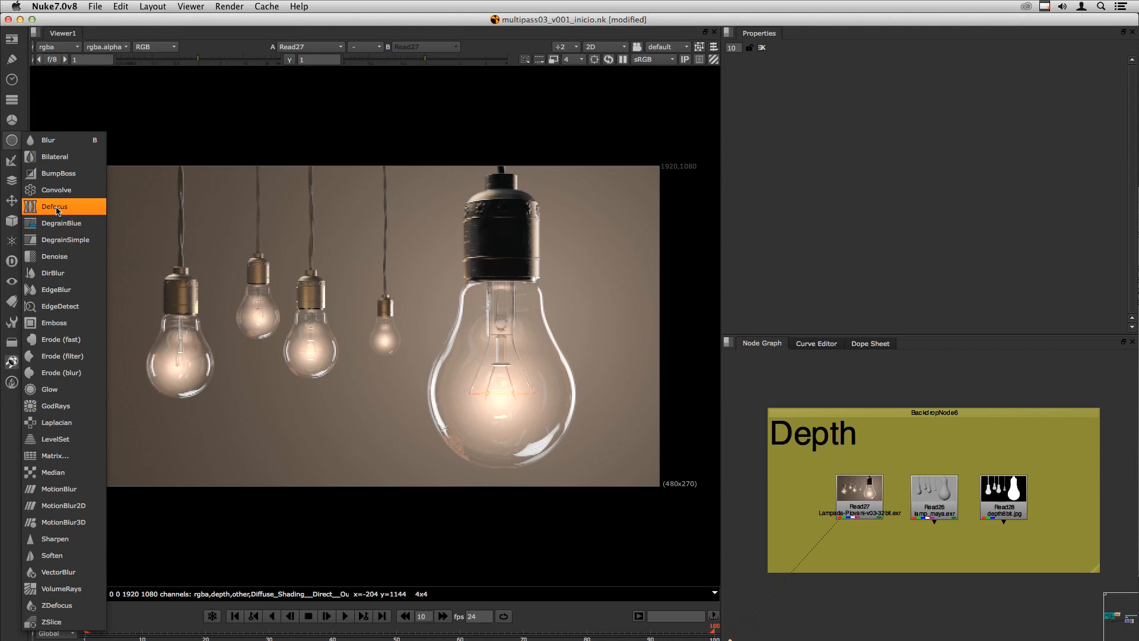
pyautogui.click(56, 605)
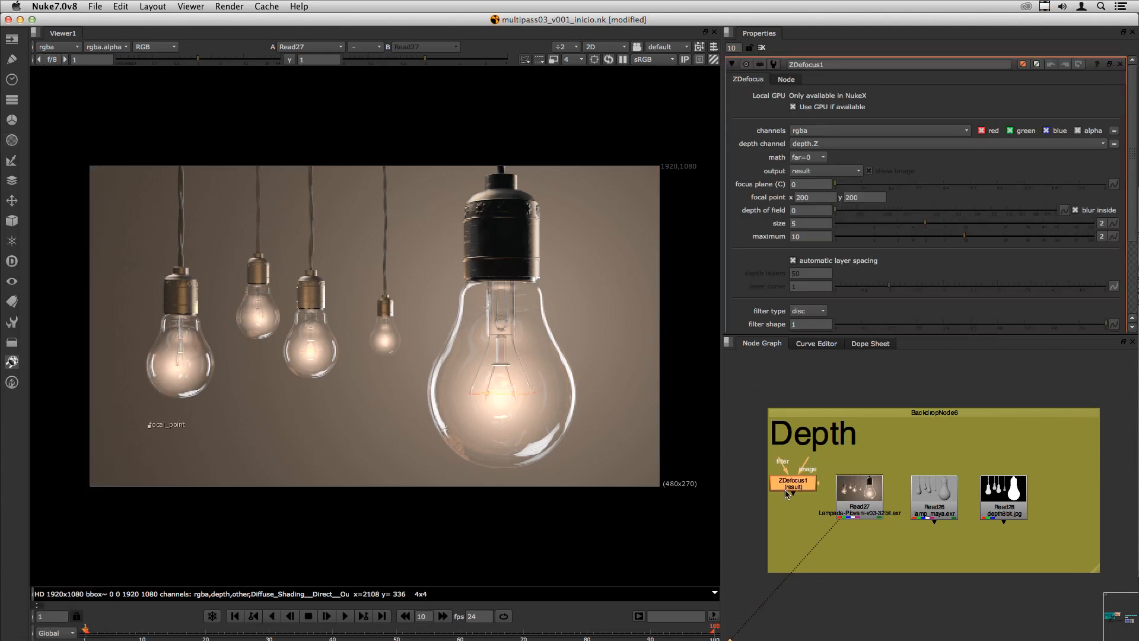
pyautogui.moveTo(855, 600); pyautogui.dragTo(866, 499)
pyautogui.moveTo(857, 602); pyautogui.dragTo(852, 600)
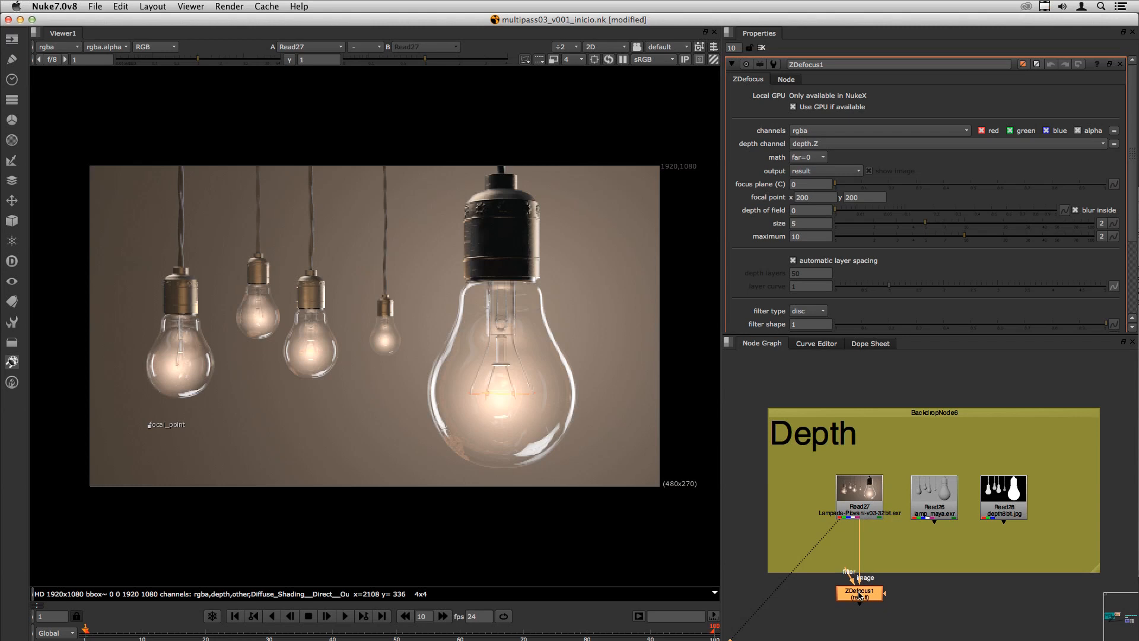
pyautogui.press('1')
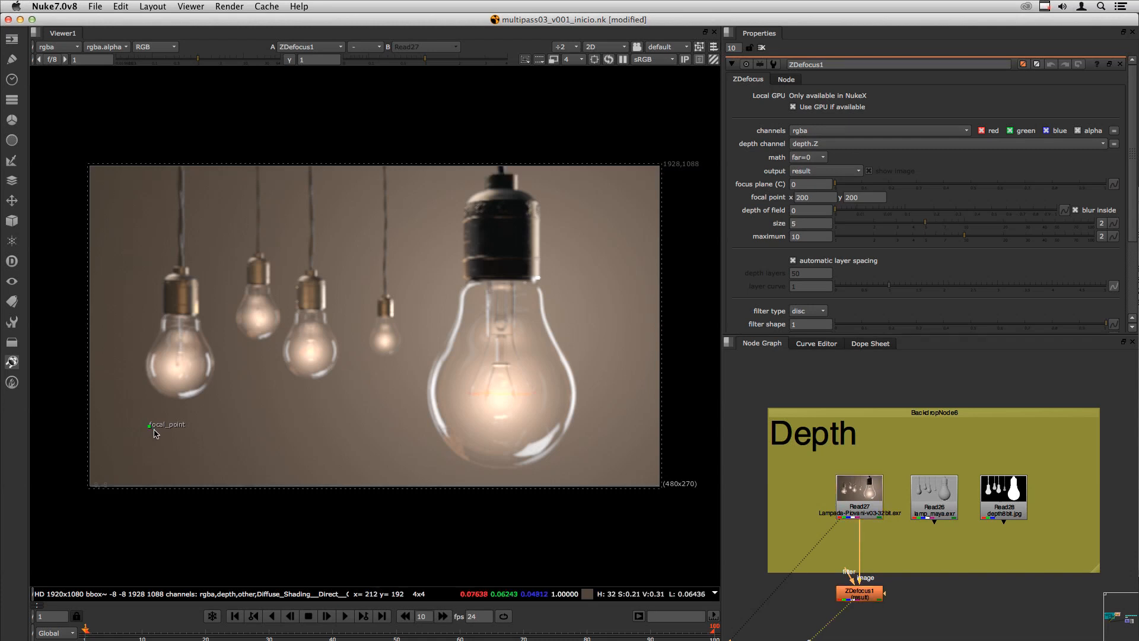
# - Move the focal point onto the third bulb from the left, at about x 748, y 456, keeping the viewer downscale at 4
pyautogui.moveTo(152, 432); pyautogui.dragTo(311, 351)
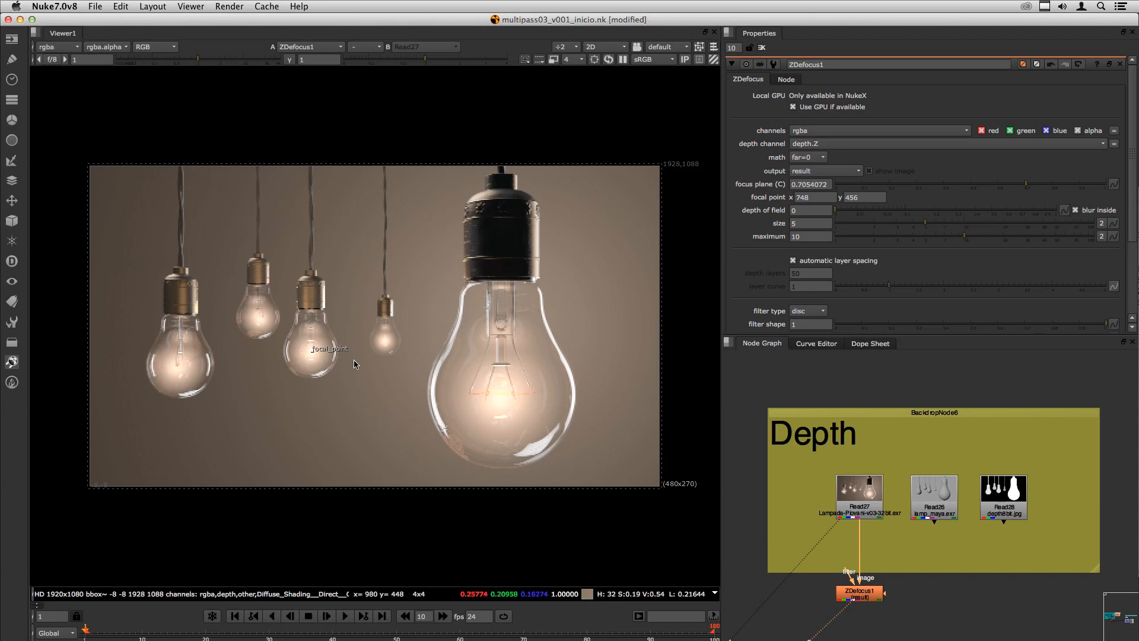
pyautogui.click(574, 61)
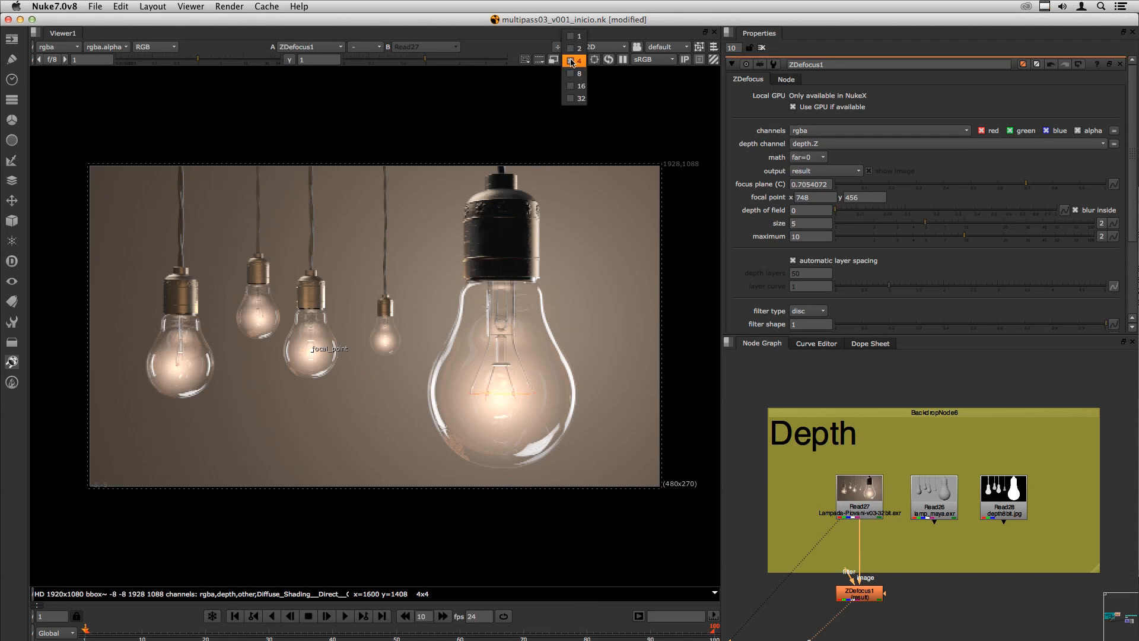
pyautogui.click(571, 62)
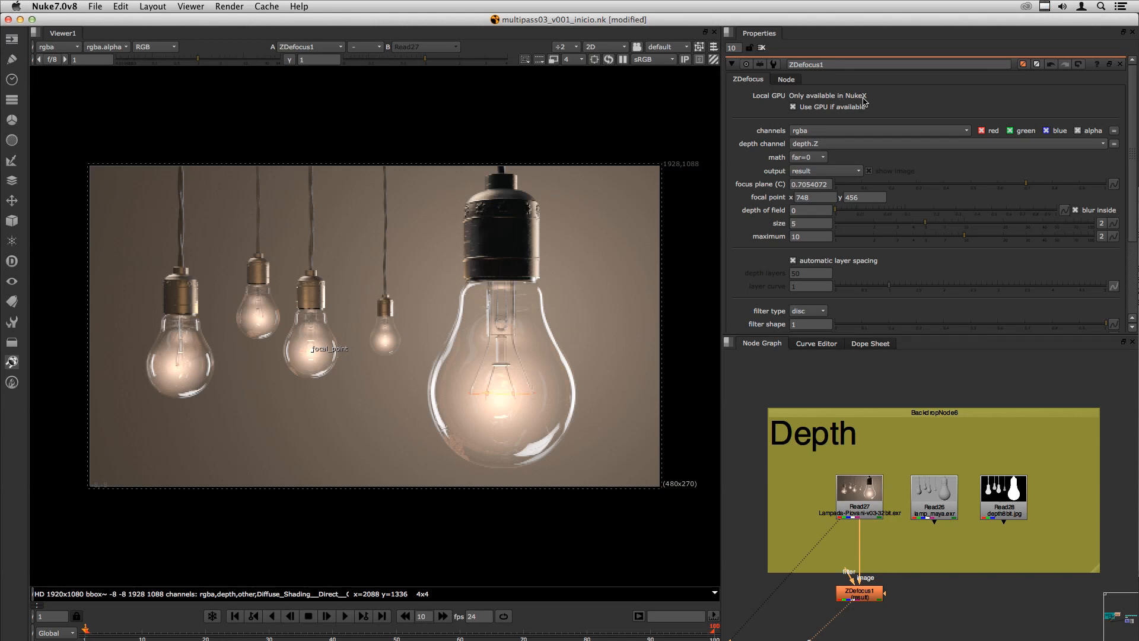
# - Set the ZDefocus maximum to 100 and its size to 50
pyautogui.moveTo(817, 112)
pyautogui.click(805, 236)
pyautogui.write('100')
pyautogui.click(798, 224)
pyautogui.write('0')
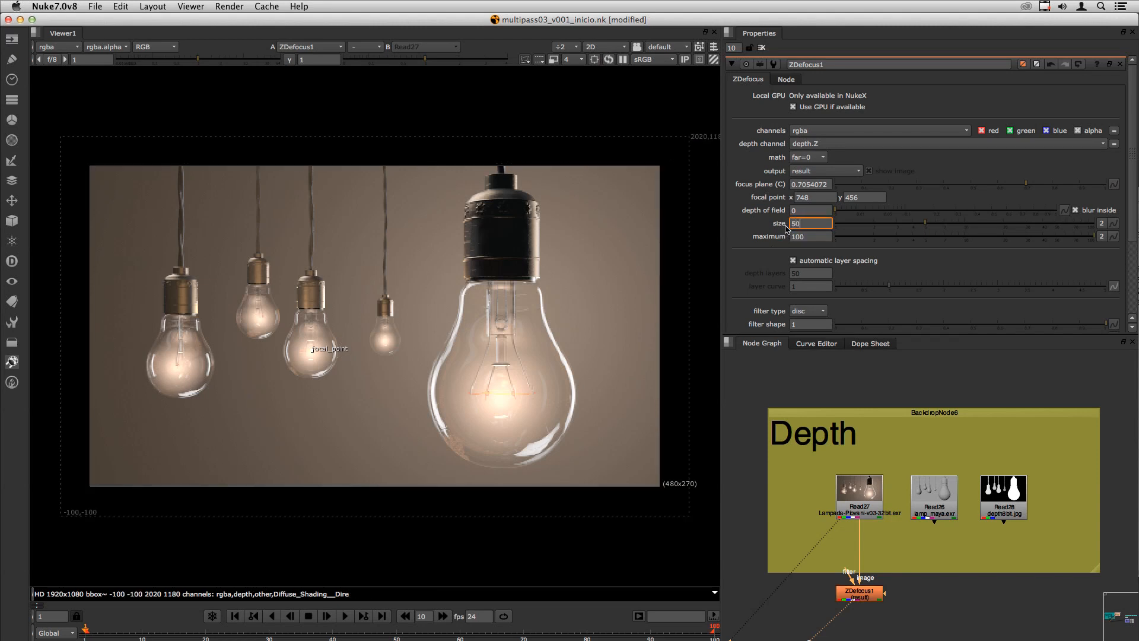
pyautogui.press('Return')
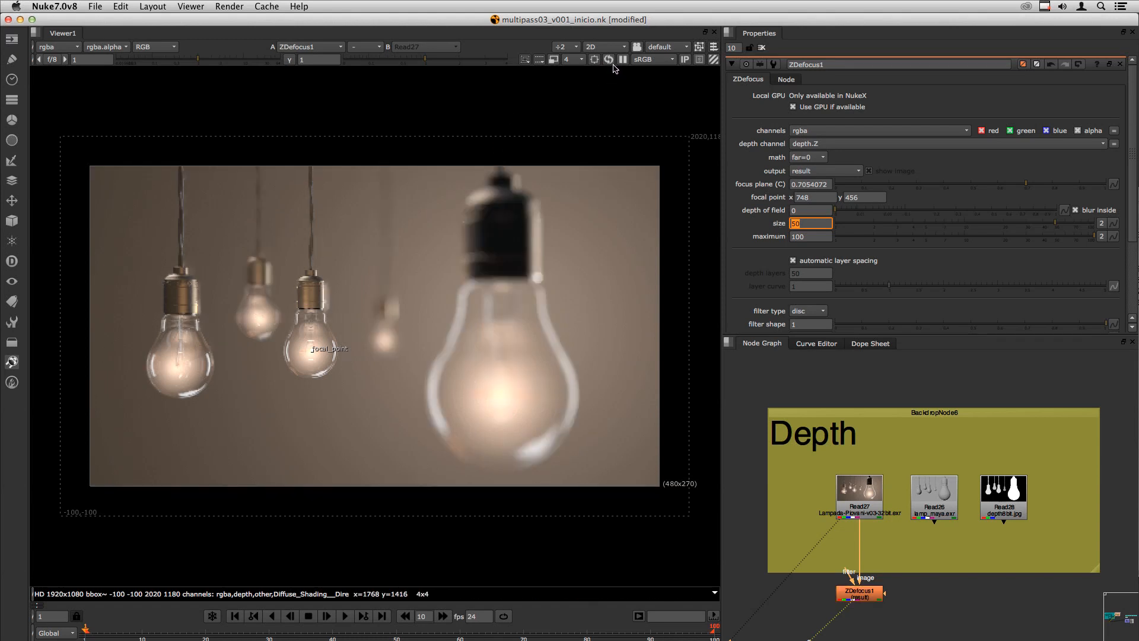
# - Try rendering the defocus at viewer downscale 1, and set the factor back to 4
pyautogui.click(572, 60)
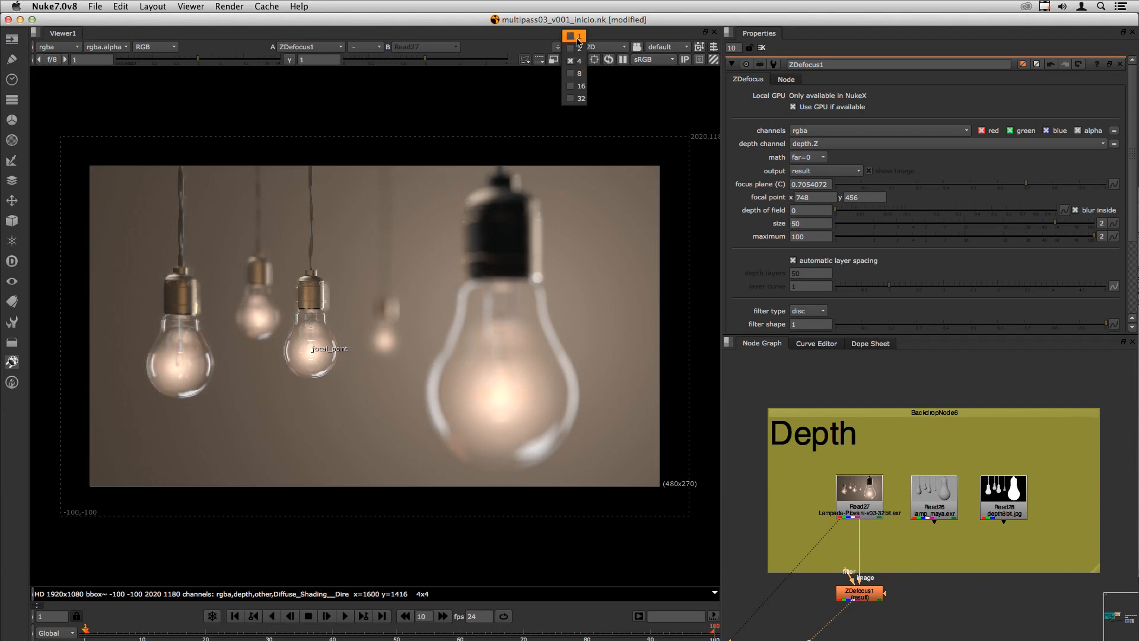
pyautogui.click(578, 38)
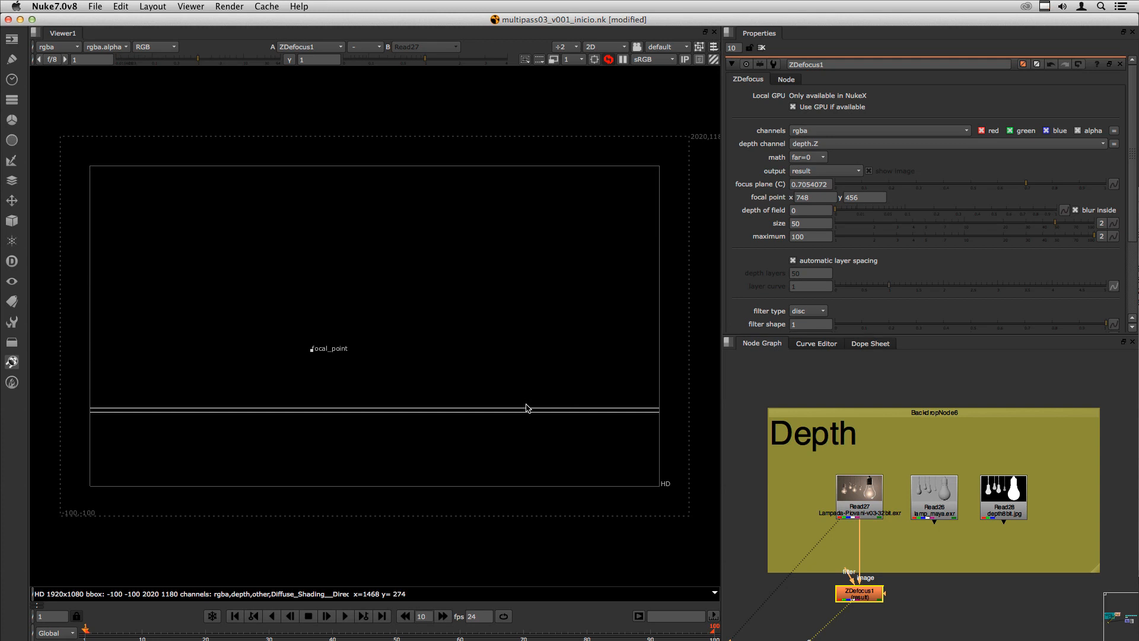
pyautogui.click(574, 59)
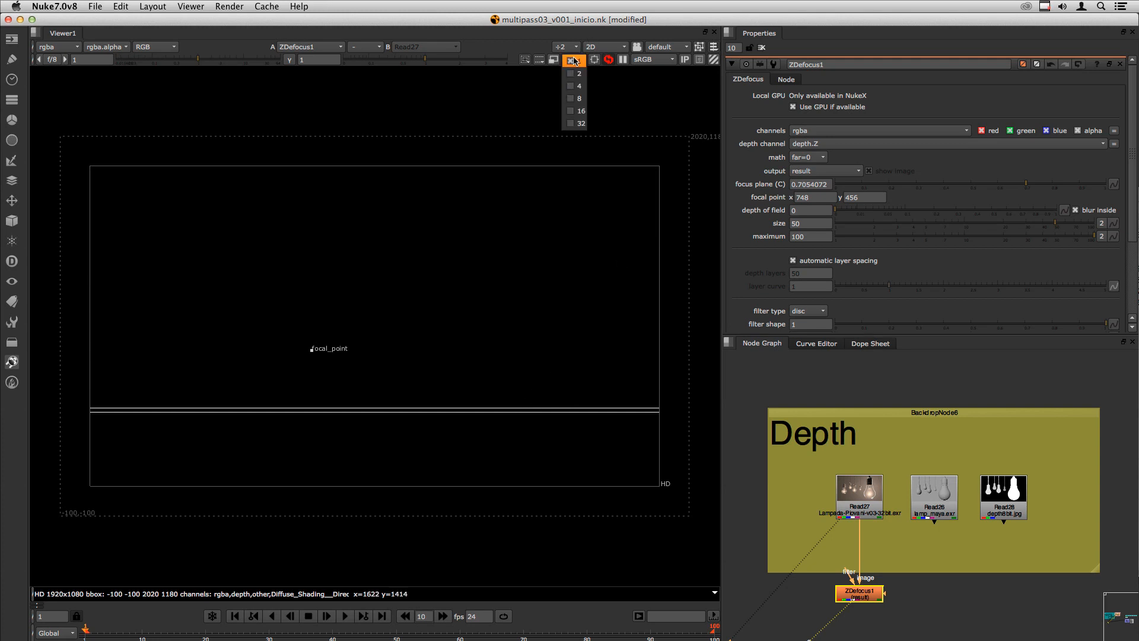
pyautogui.click(574, 87)
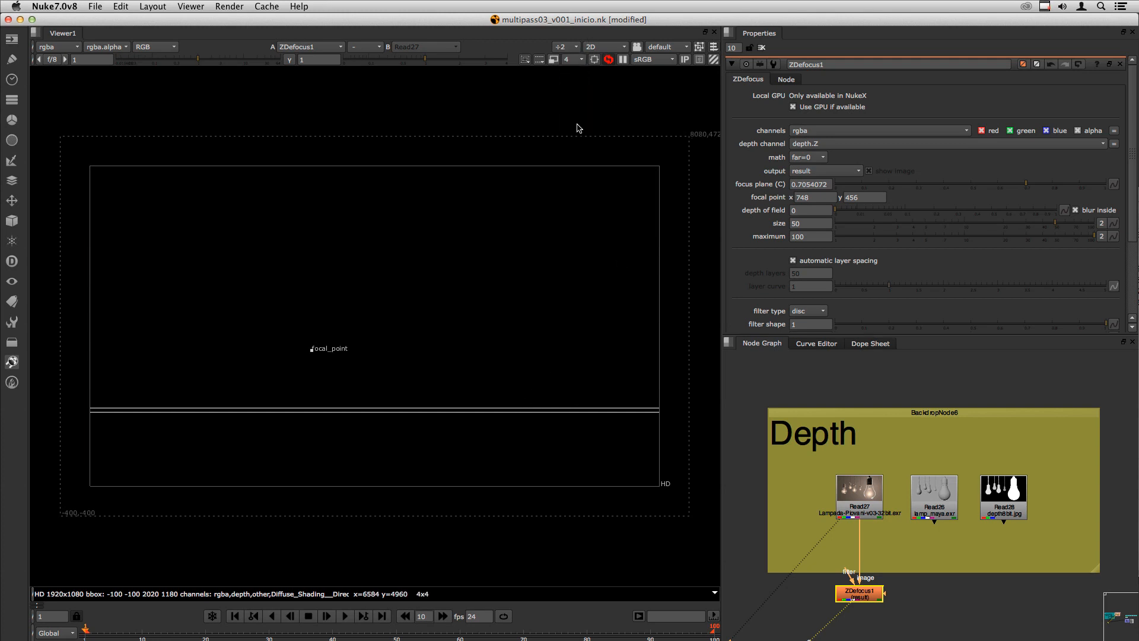
pyautogui.click(810, 224)
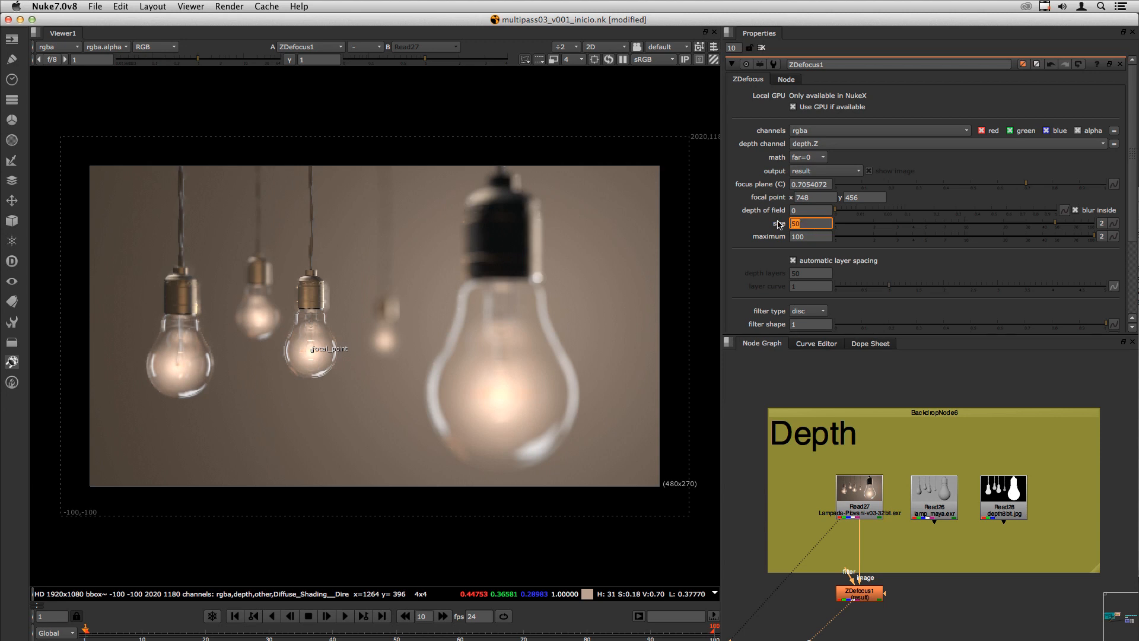
pyautogui.click(819, 237)
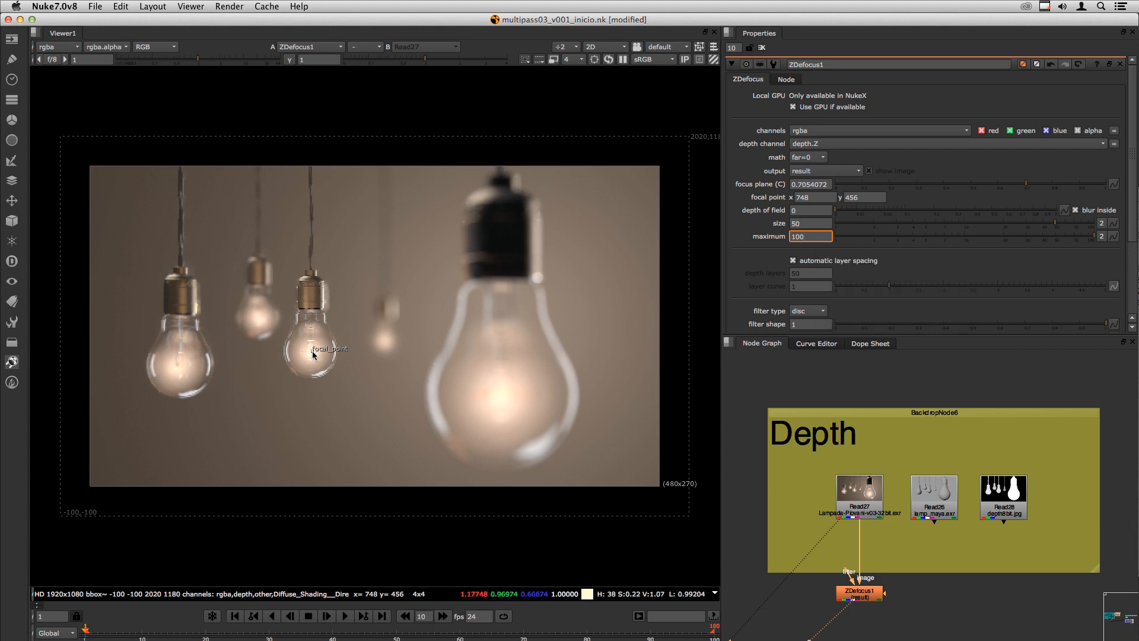
# - Shift the focus to the leftmost bulb, and on to the large foreground bulb at about x 1394, y 294
pyautogui.moveTo(311, 350); pyautogui.dragTo(185, 369)
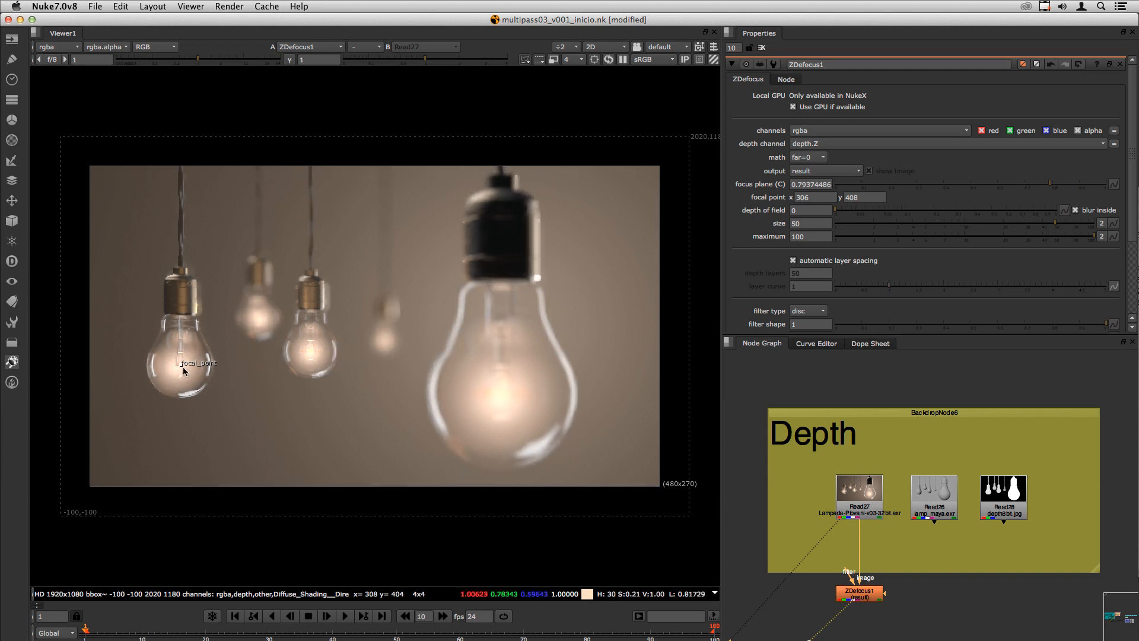
pyautogui.moveTo(184, 370); pyautogui.dragTo(503, 399)
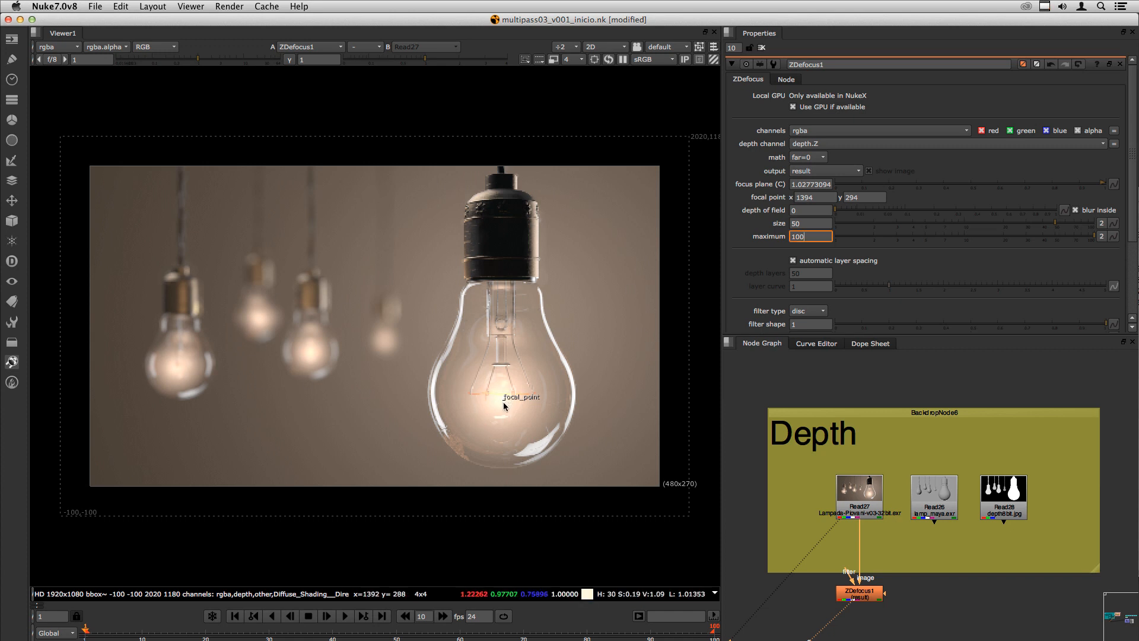
pyautogui.moveTo(826, 184); pyautogui.dragTo(767, 185)
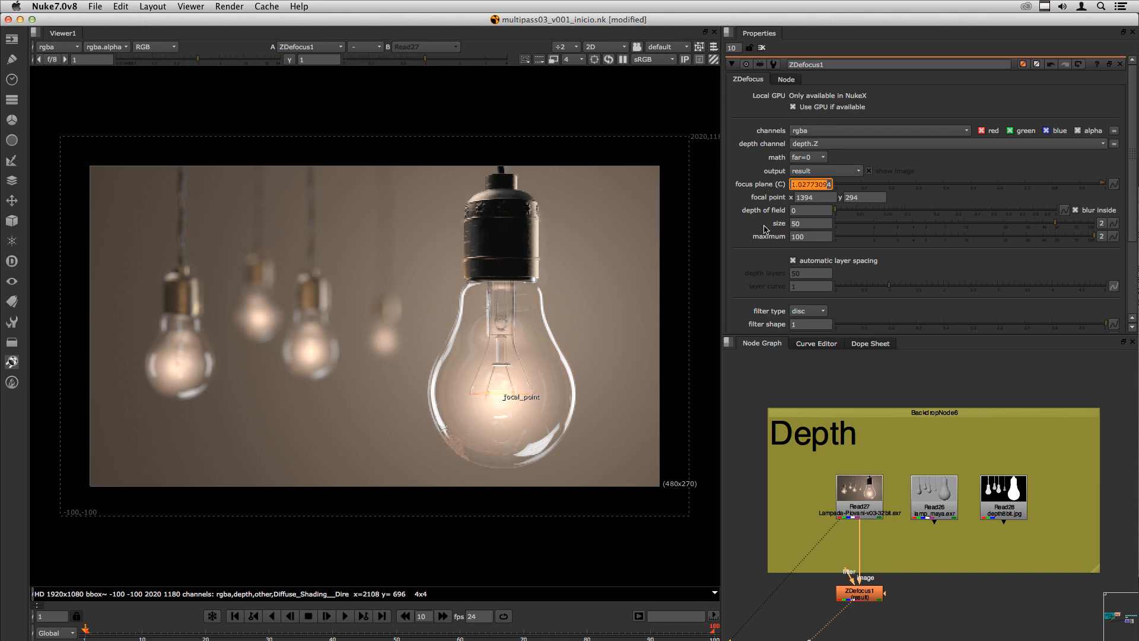
pyautogui.click(744, 401)
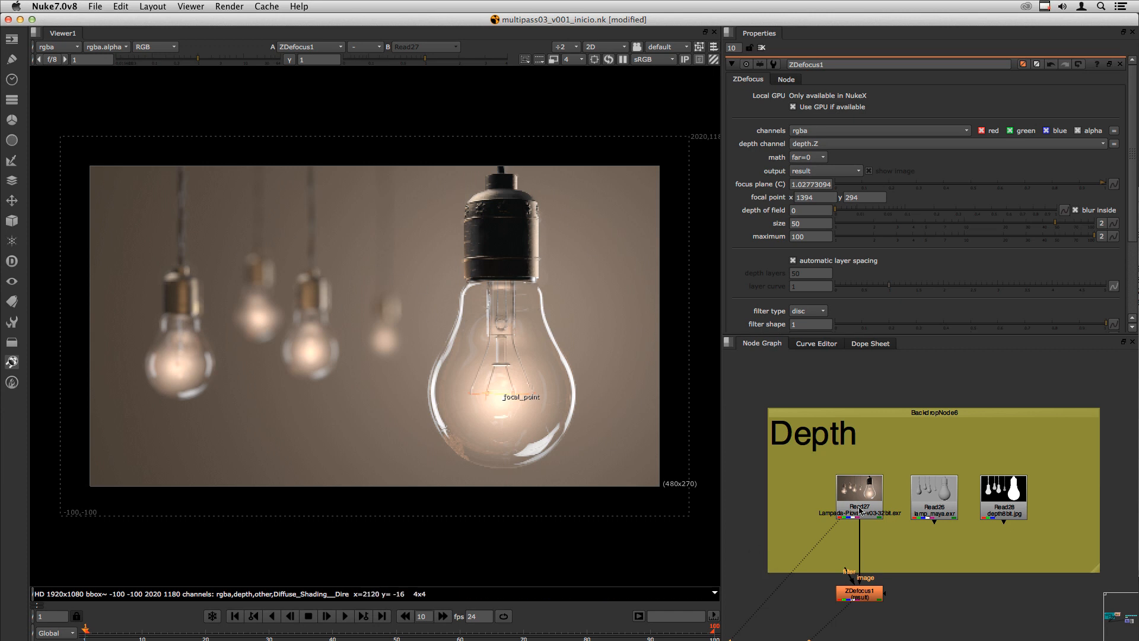
# - Add a Shuffle node after Read27, with depth as the second input and its Z channel routed into alpha
pyautogui.click(864, 503)
pyautogui.press('Tab')
pyautogui.write('shu')
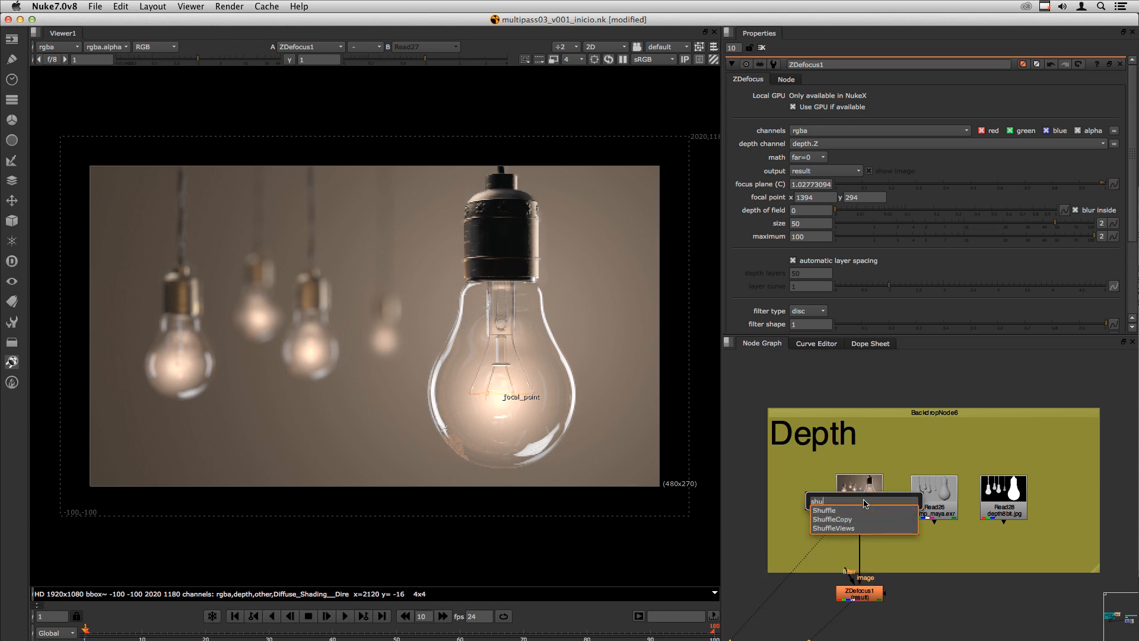
pyautogui.press('Down')
pyautogui.press('Return')
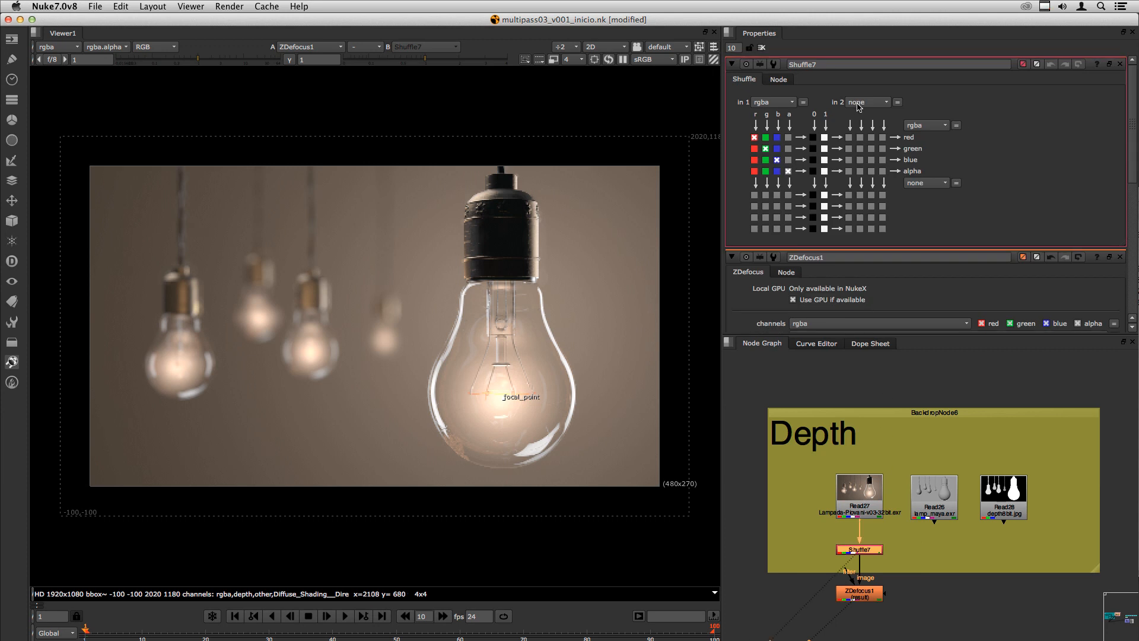
pyautogui.click(863, 105)
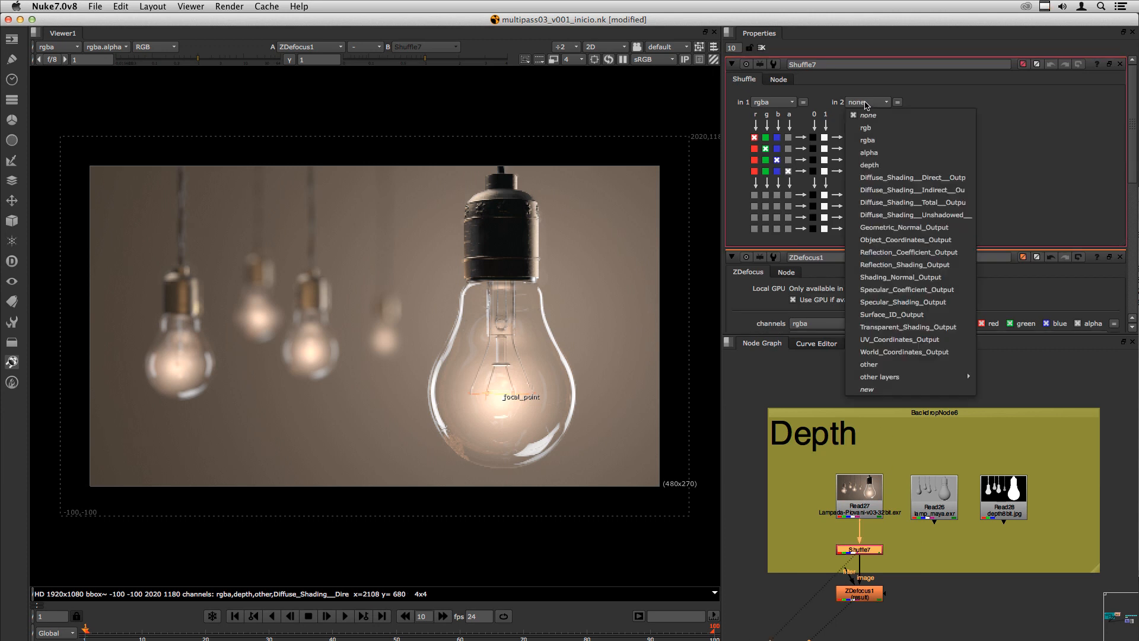
pyautogui.click(869, 166)
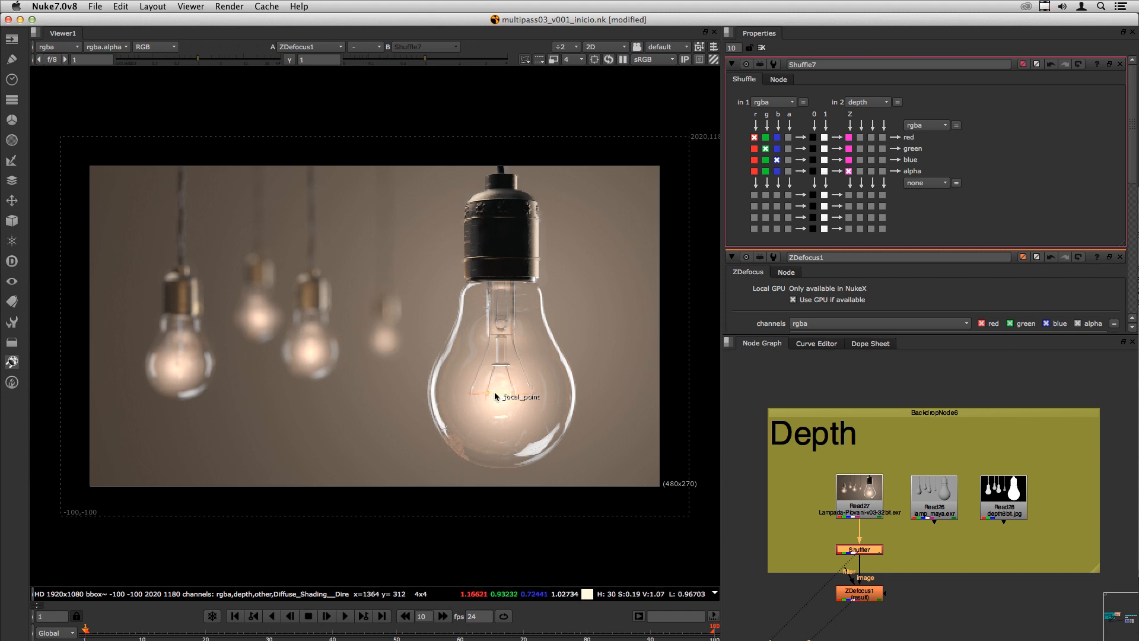
# - Set the focus plane of ZDefocus1 to 0.56
pyautogui.doubleClick(862, 595)
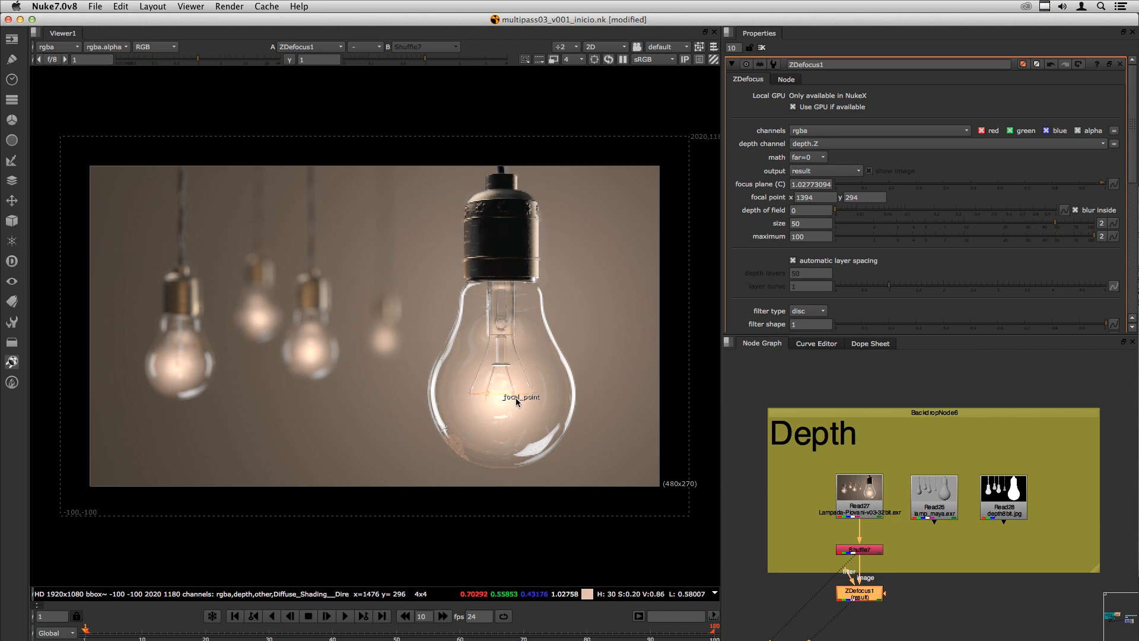
pyautogui.click(806, 185)
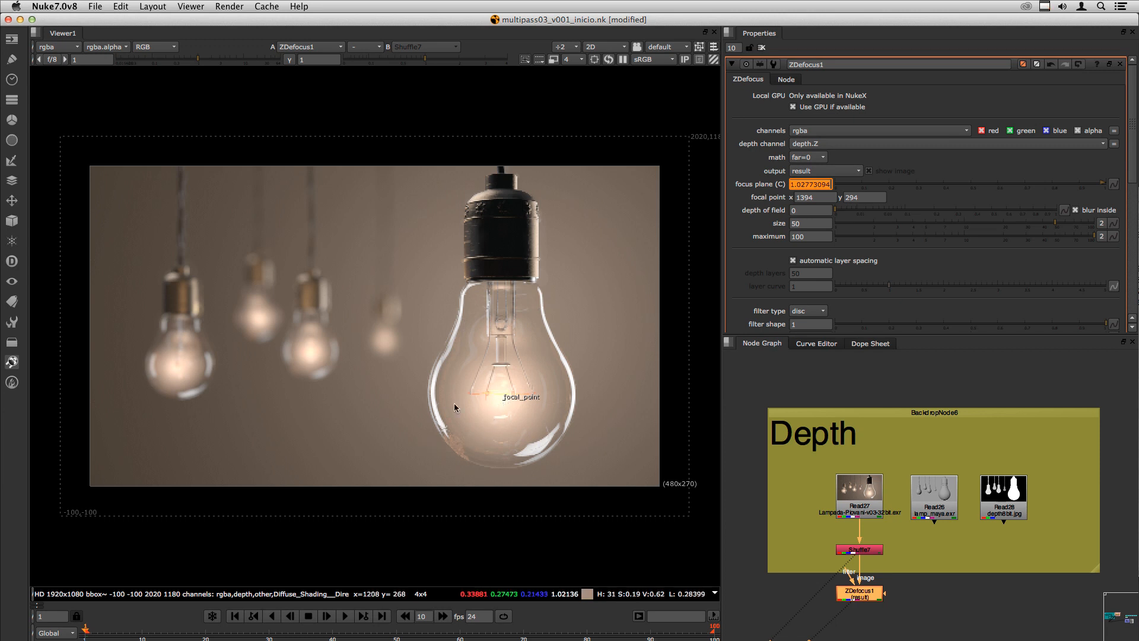
pyautogui.press('Tab')
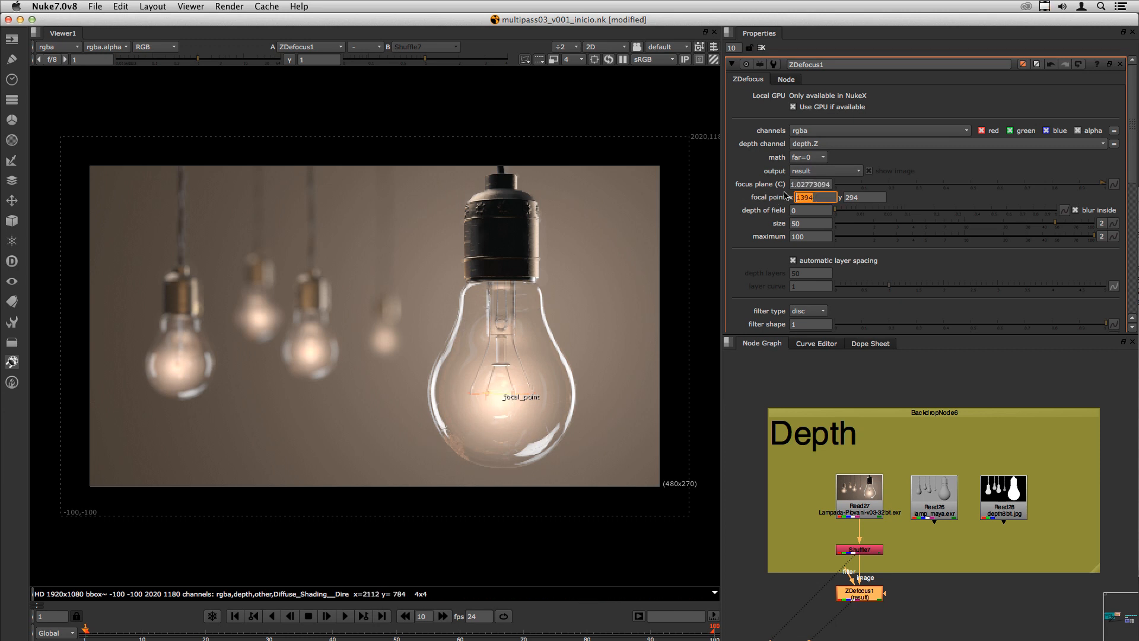
pyautogui.press('Tab')
pyautogui.click(798, 197)
pyautogui.hotkey('shift', 'Tab')
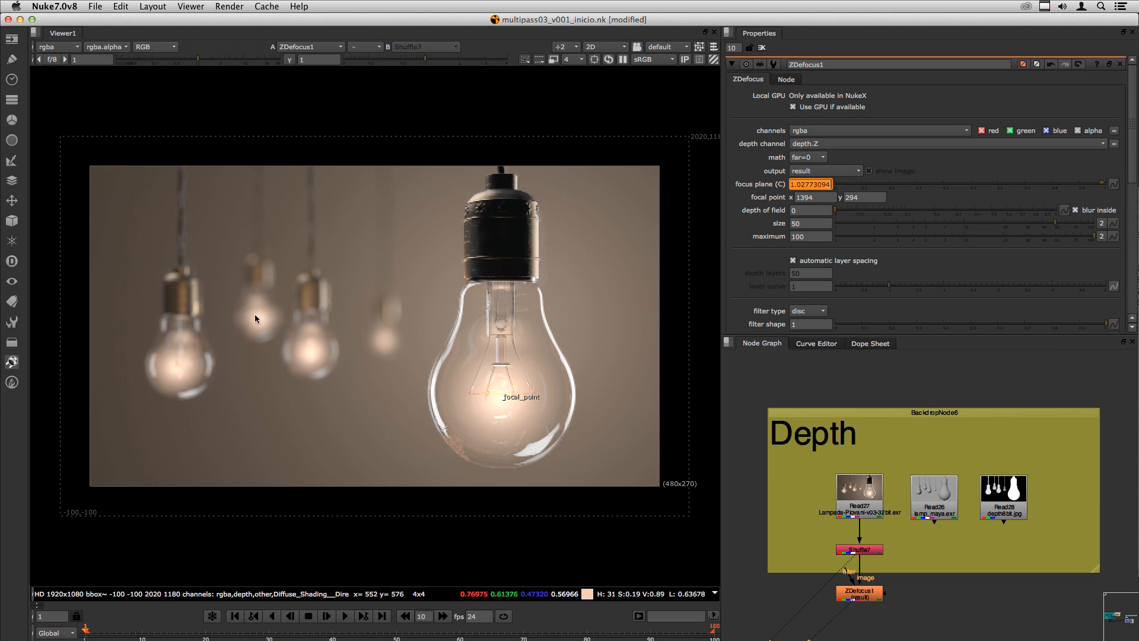
pyautogui.write('.')
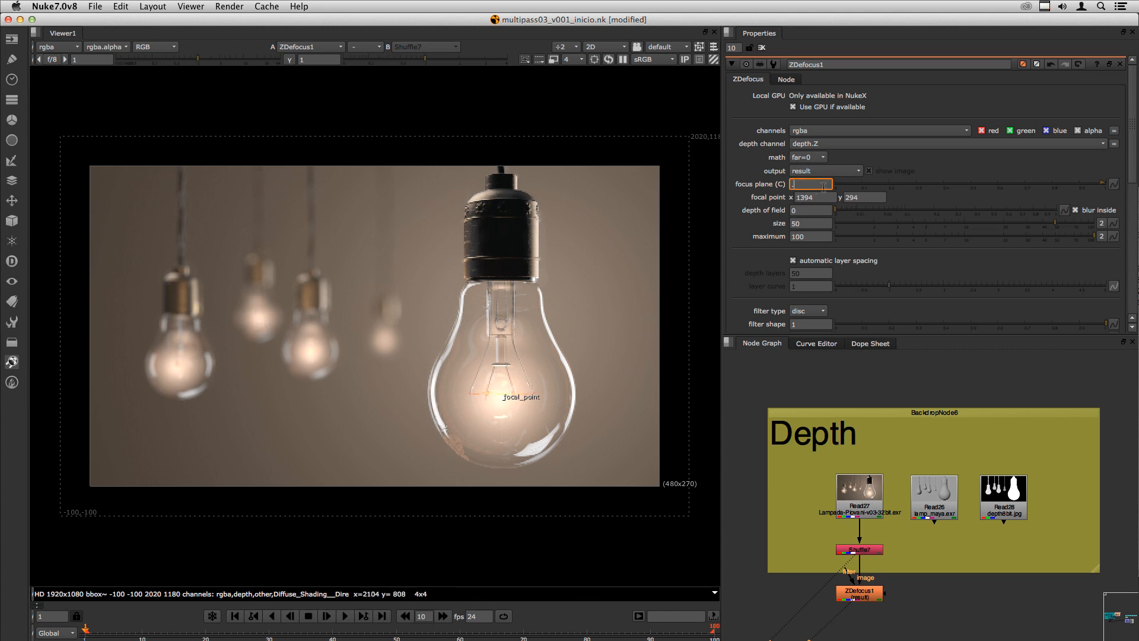
pyautogui.write('56')
pyautogui.press('Return')
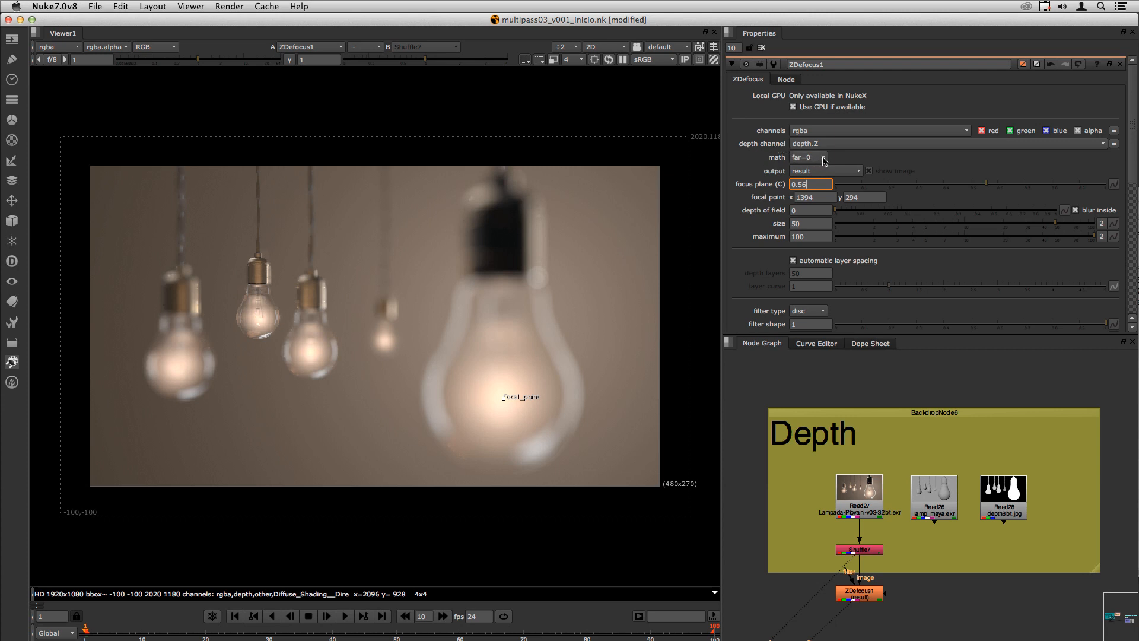
pyautogui.moveTo(813, 159)
pyautogui.click(828, 162)
pyautogui.click(814, 158)
# - View Read27 and switch the viewer between its alpha and depth channels
pyautogui.moveTo(814, 158)
pyautogui.moveTo(861, 503); pyautogui.dragTo(865, 504)
pyautogui.press('1')
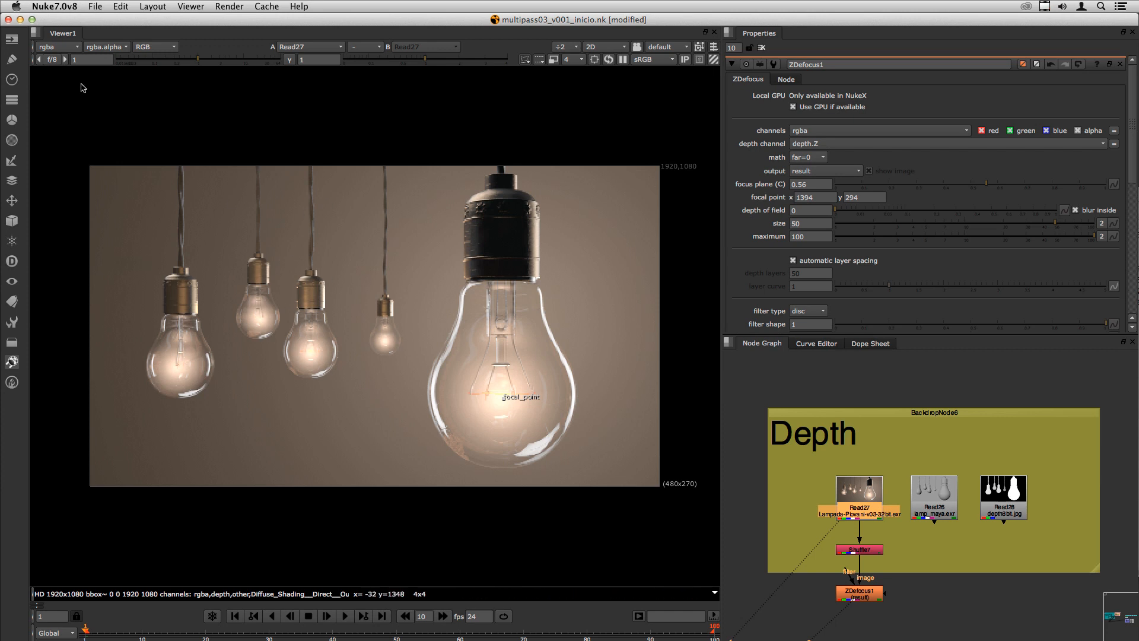
pyautogui.press('a')
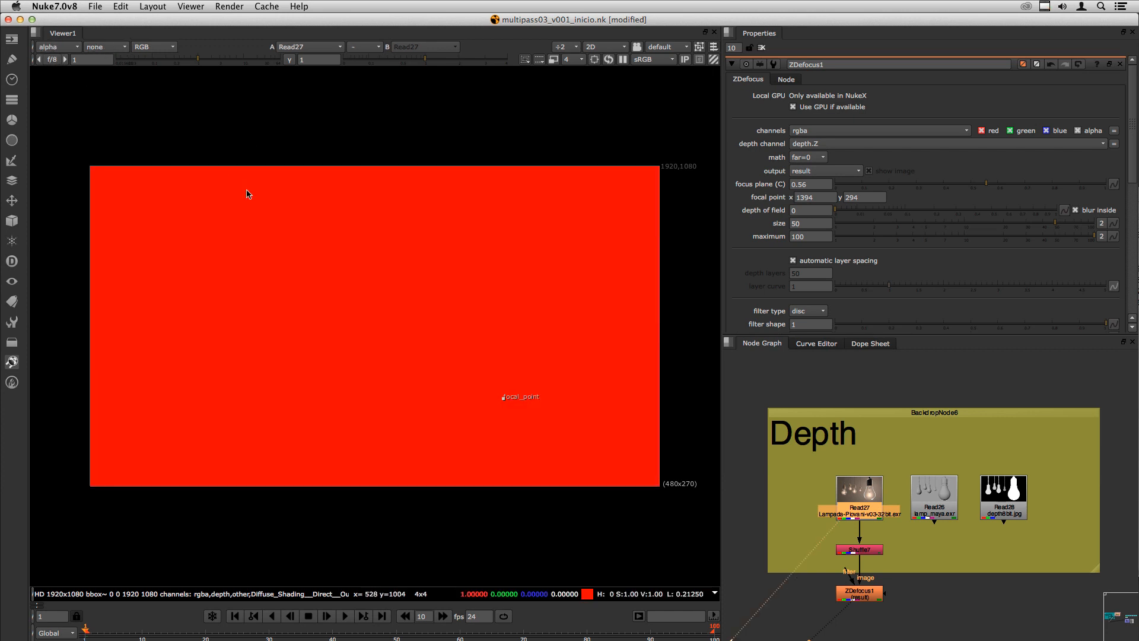
pyautogui.press('a')
pyautogui.press('a')
pyautogui.press('pagedown')
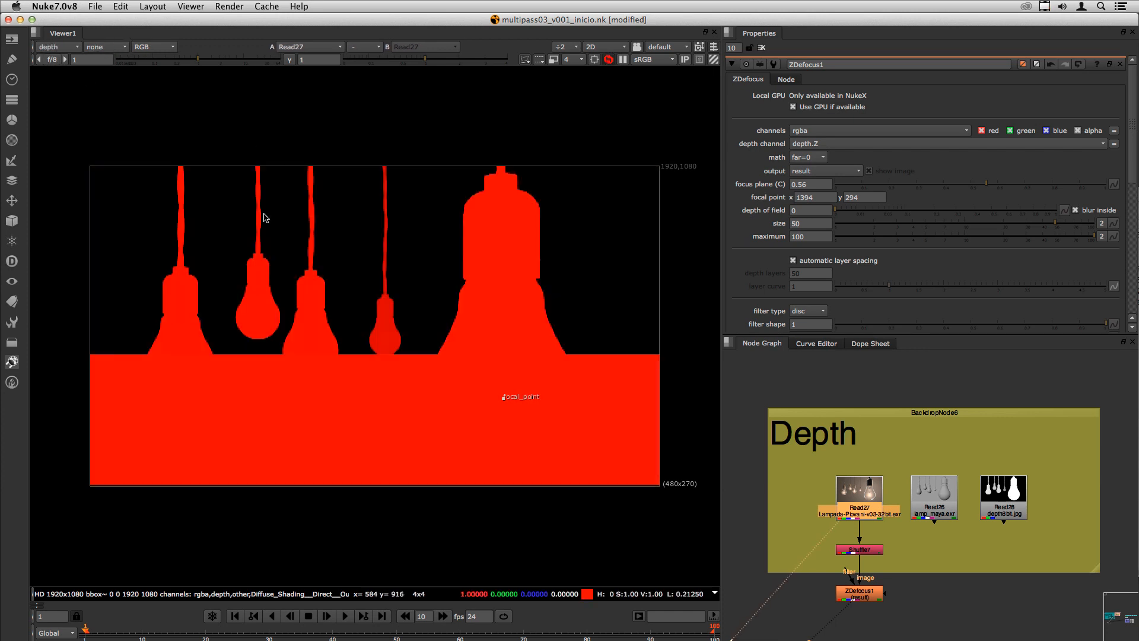
pyautogui.click(71, 48)
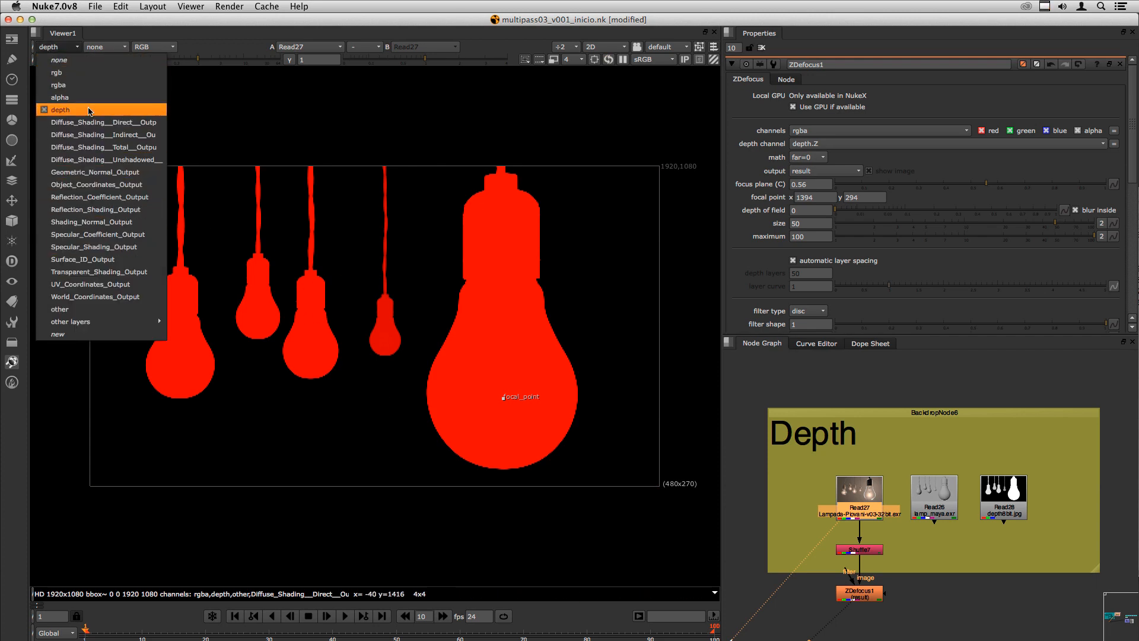
pyautogui.click(89, 110)
pyautogui.press('pageup')
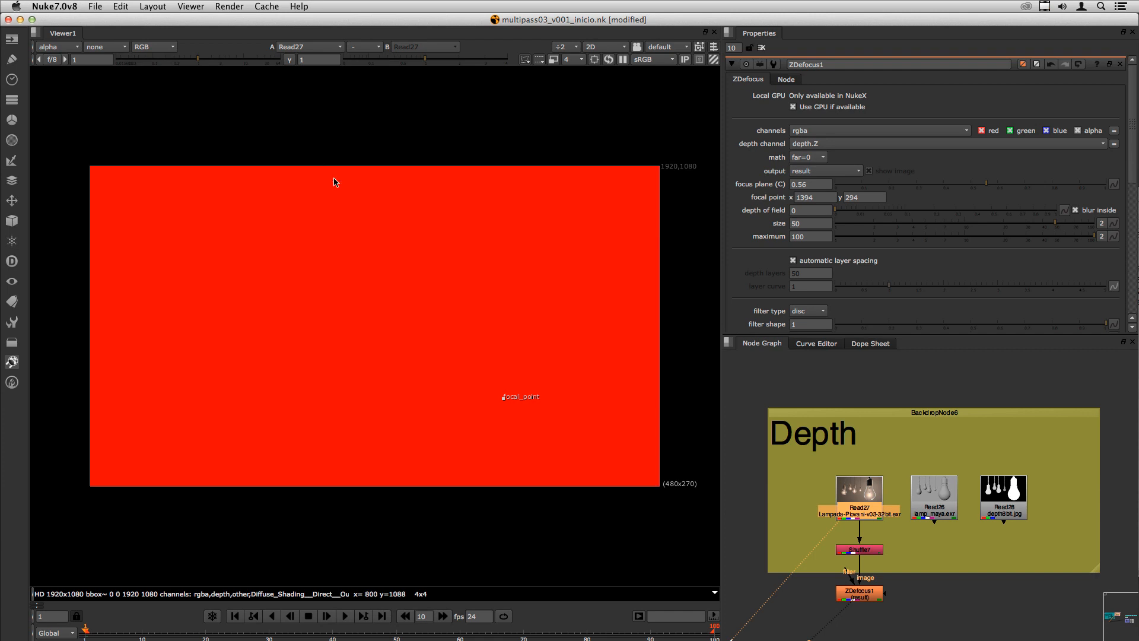
pyautogui.press('pagedown')
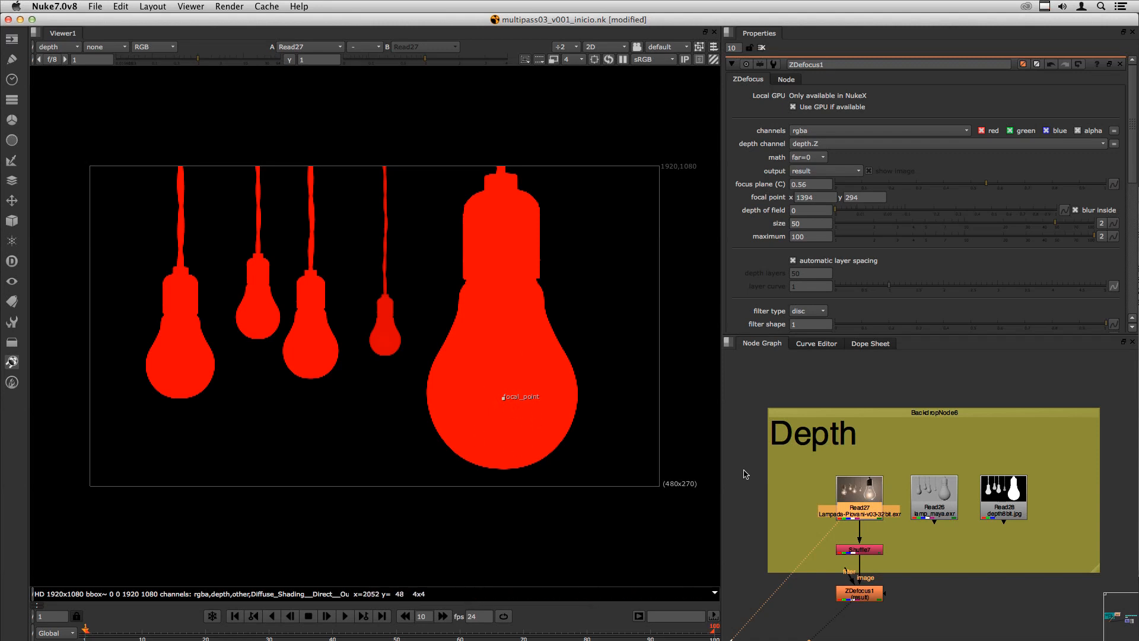
# - Compare the depth channels of Read26 (lamp_maya.exr) and Read27 by switching between them in the viewer
pyautogui.click(933, 497)
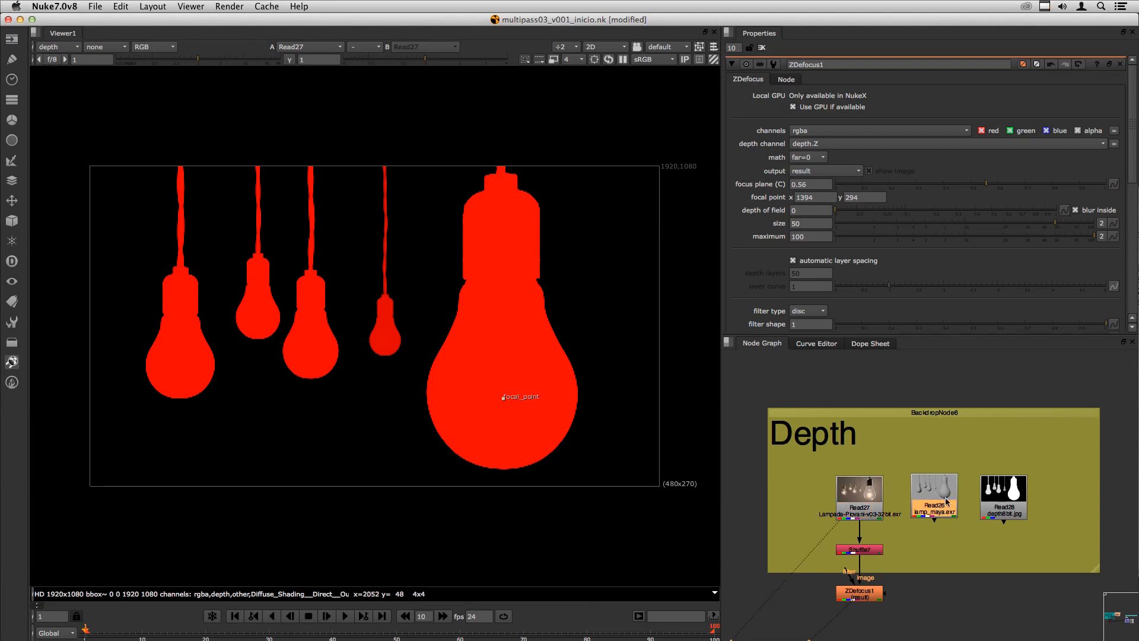
pyautogui.press('1')
pyautogui.moveTo(934, 502); pyautogui.dragTo(935, 506)
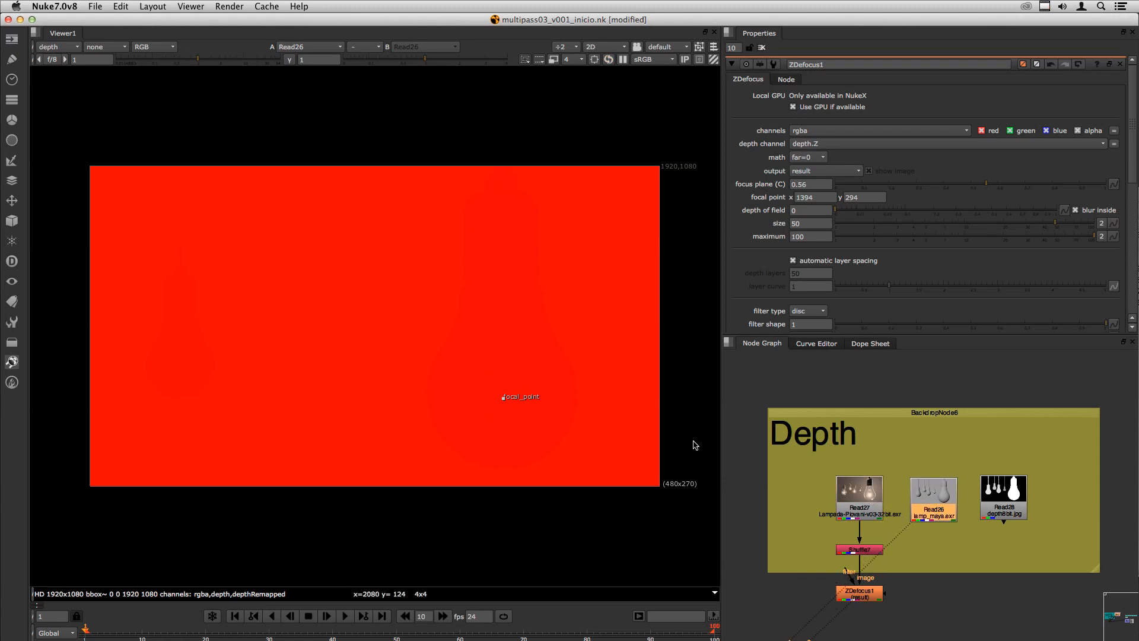
pyautogui.moveTo(855, 498); pyautogui.dragTo(855, 497)
pyautogui.press('1')
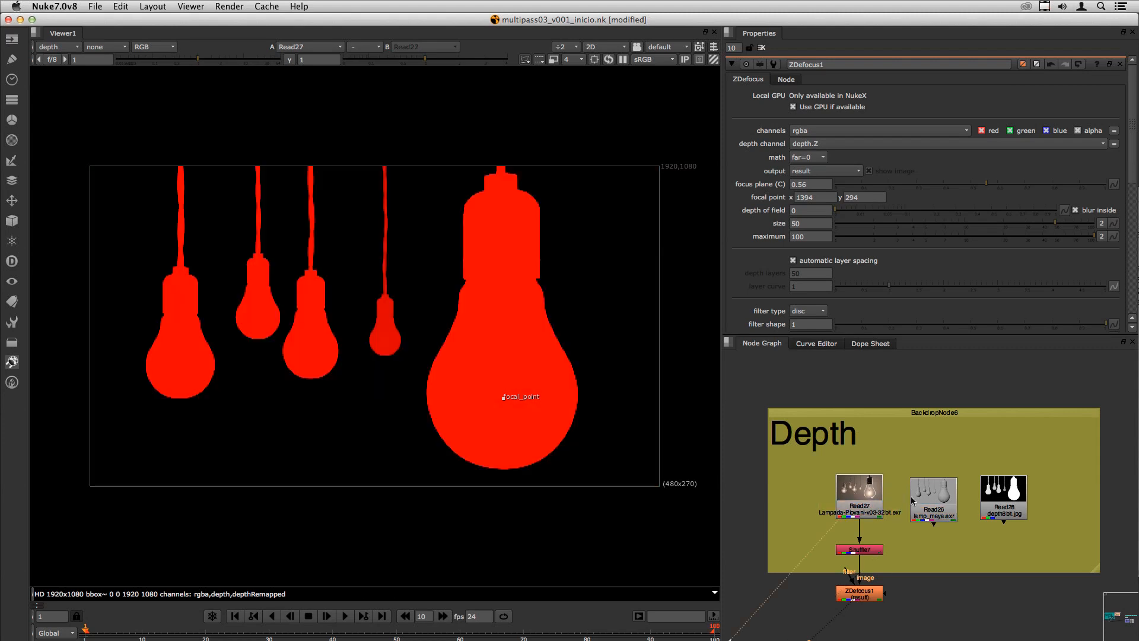
pyautogui.click(918, 508)
pyautogui.press('2')
pyautogui.click(902, 522)
pyautogui.press('1')
pyautogui.press('2')
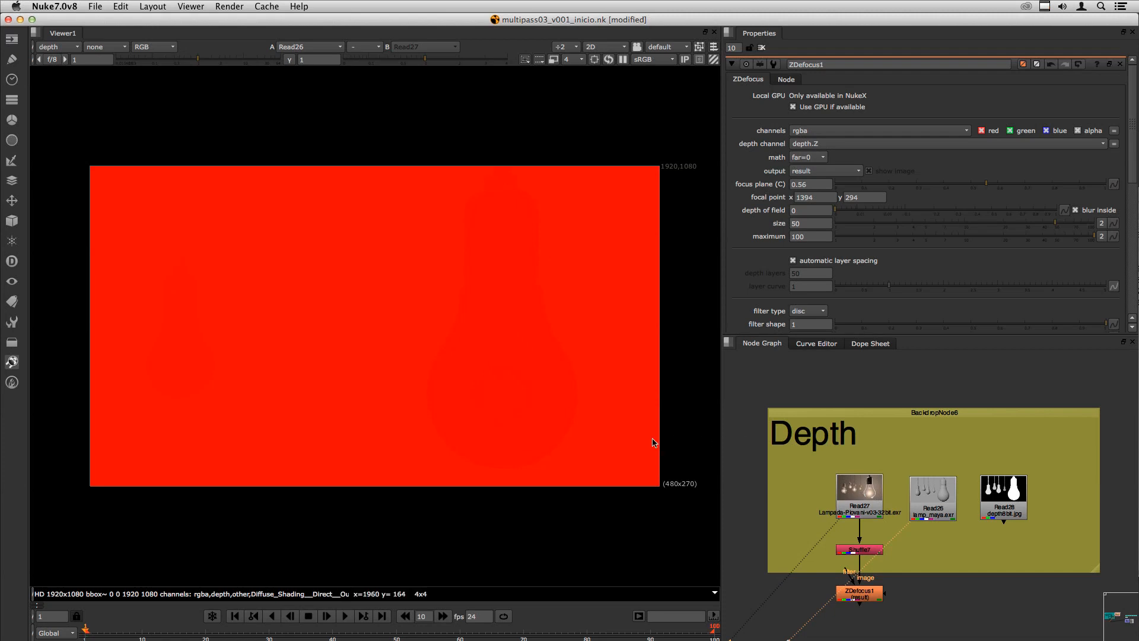
pyautogui.press('1')
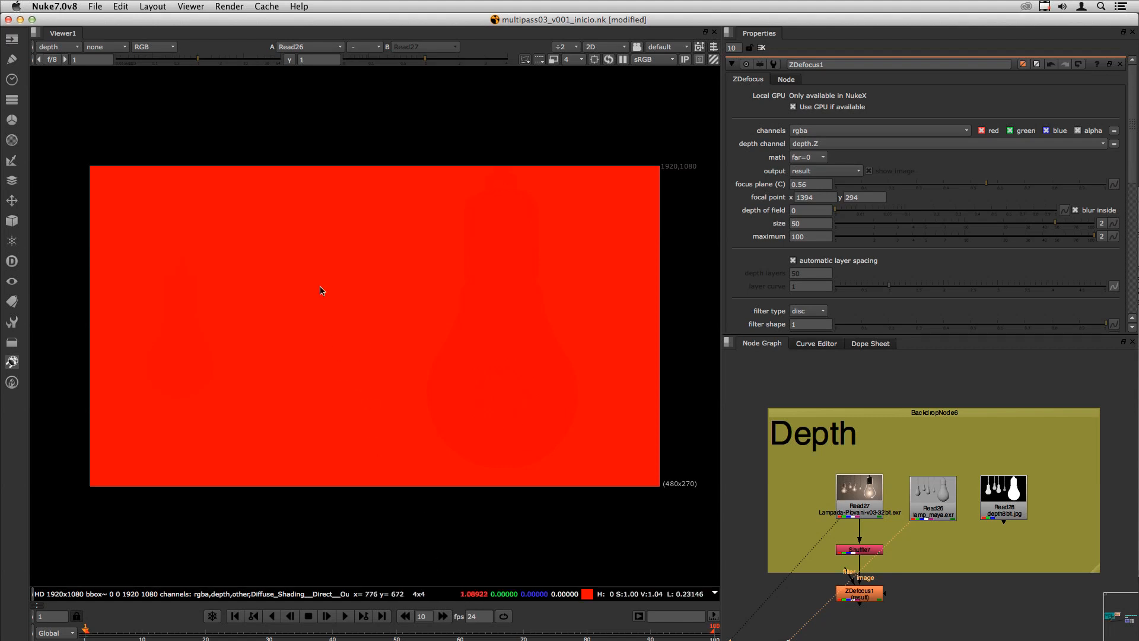
# - Lower the viewer gain to about 0.23 to examine the depth gradation of Read26
pyautogui.moveTo(190, 61)
pyautogui.mouseDown()
pyautogui.moveTo(255, 61)
pyautogui.moveTo(176, 59)
pyautogui.mouseUp()
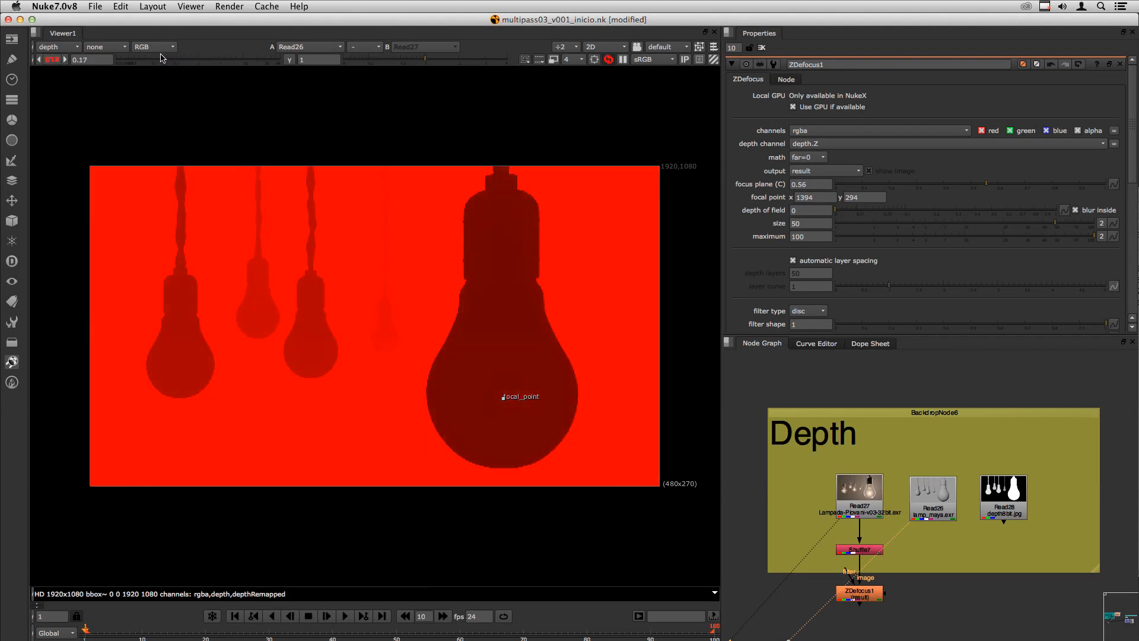
pyautogui.moveTo(165, 59)
pyautogui.mouseDown()
pyautogui.moveTo(207, 57)
pyautogui.moveTo(168, 59)
pyautogui.mouseUp()
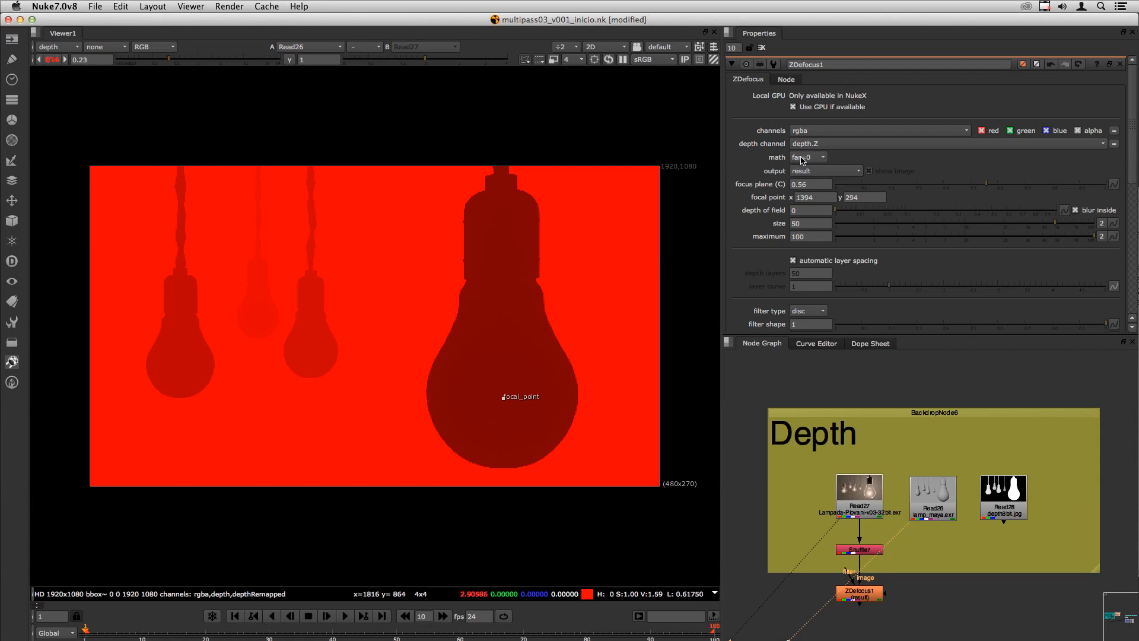
pyautogui.moveTo(805, 161)
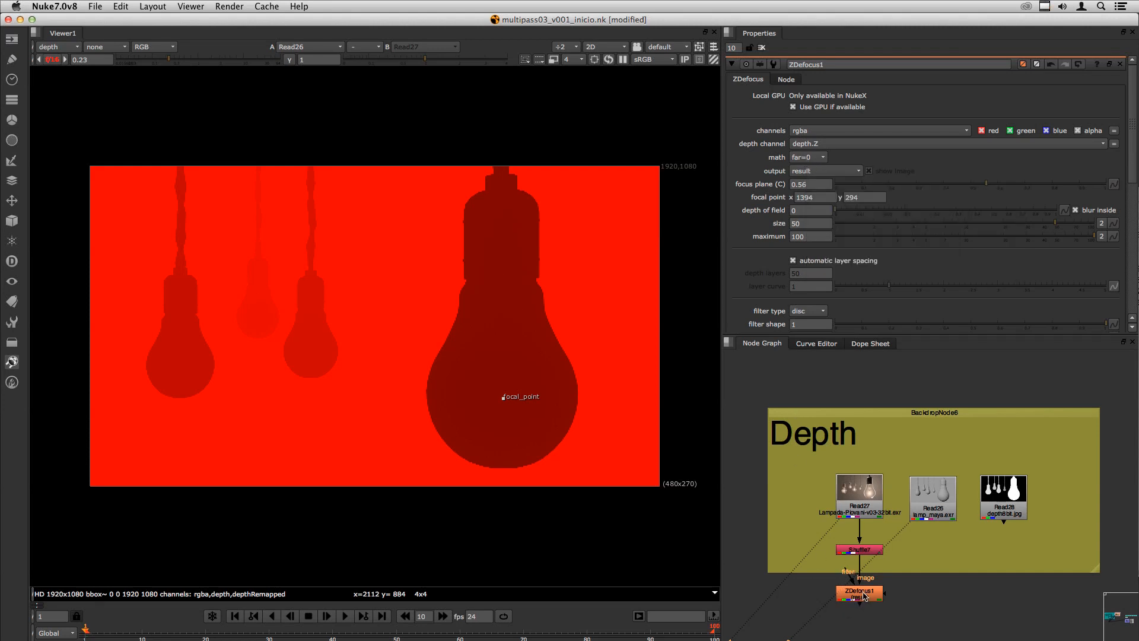
# - Show the ZDefocus1 result in the rgba channels with the viewer gain reset to 1
pyautogui.click(841, 590)
pyautogui.press('1')
pyautogui.click(63, 47)
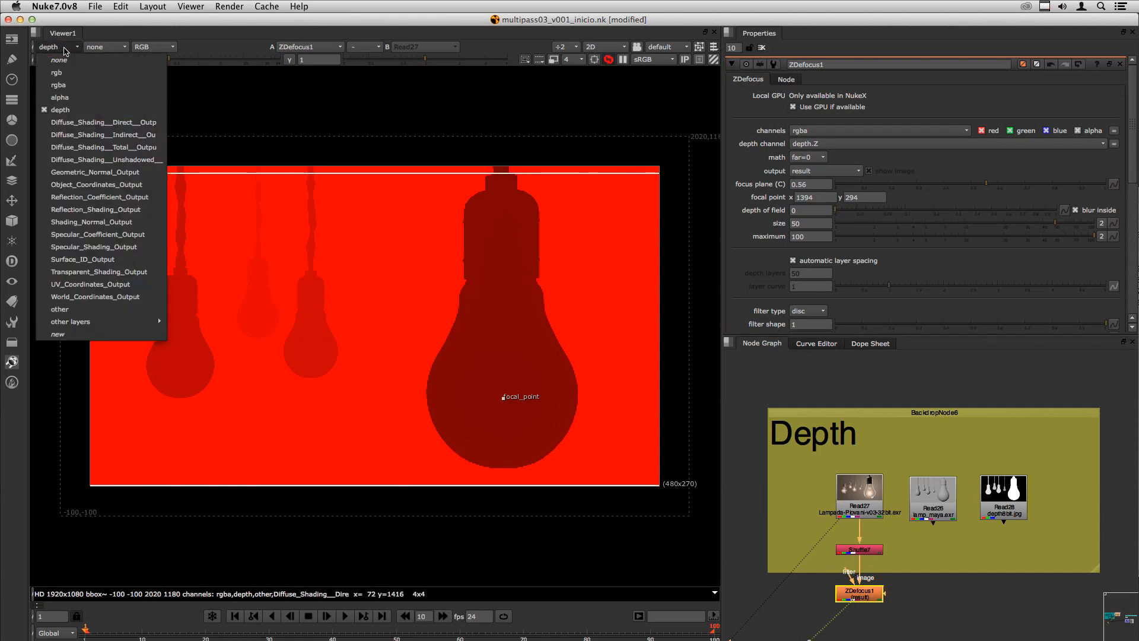
pyautogui.click(62, 87)
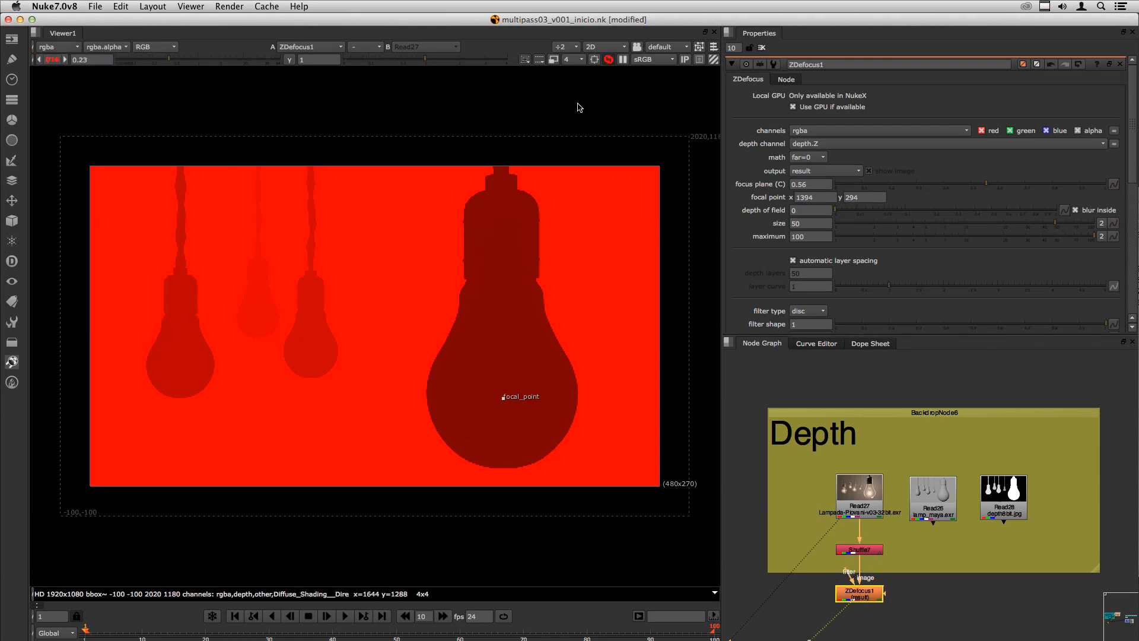
pyautogui.click(52, 60)
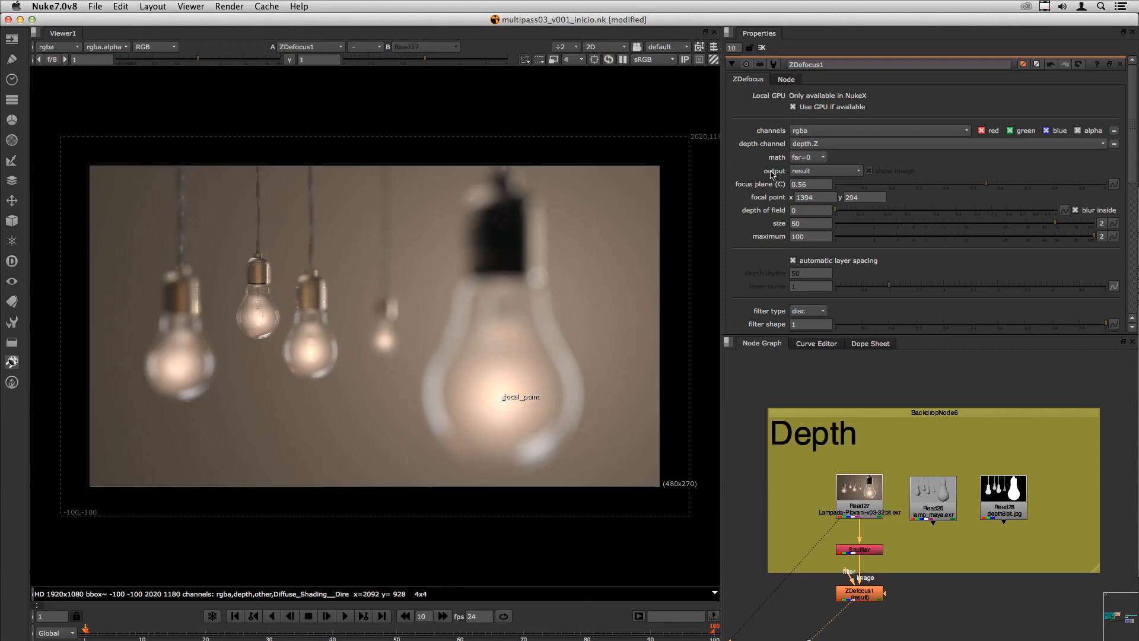
# - Switch the ZDefocus1 output to focal plane setup and move the focal point onto the third bulb from the left, at about x 748, y 450
pyautogui.click(832, 172)
pyautogui.click(829, 173)
pyautogui.click(822, 172)
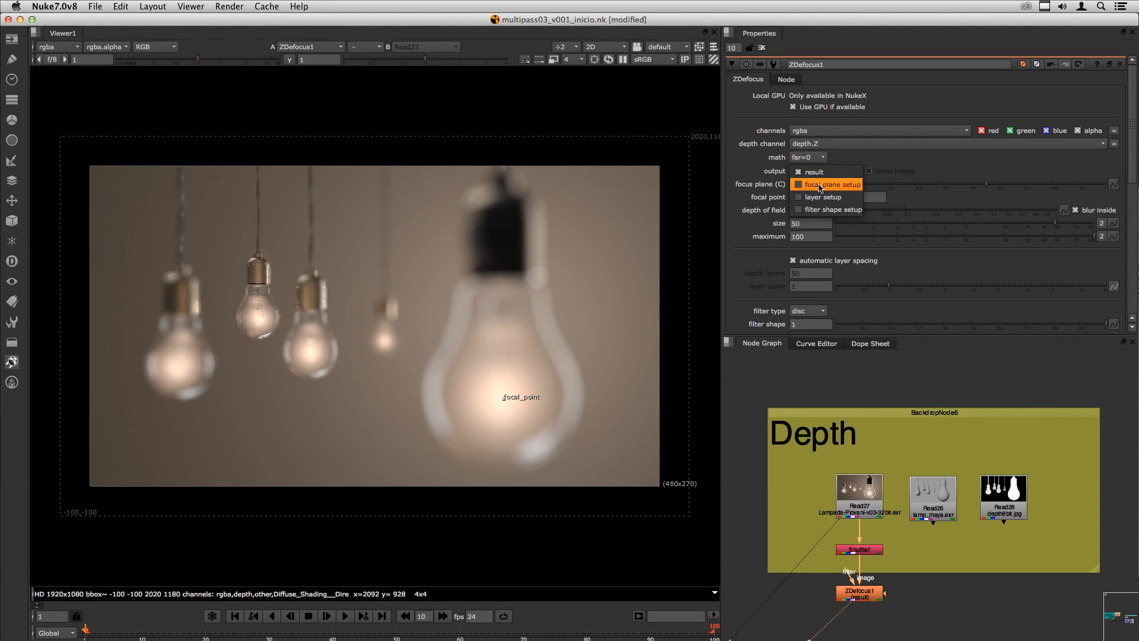
pyautogui.click(823, 186)
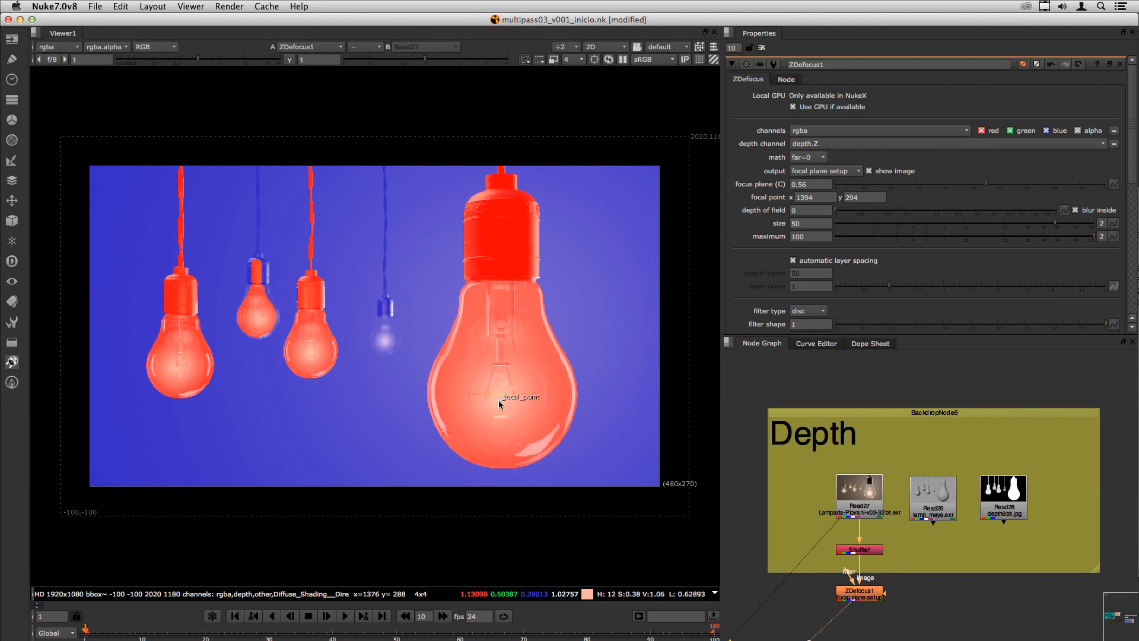
pyautogui.moveTo(503, 397); pyautogui.dragTo(383, 313)
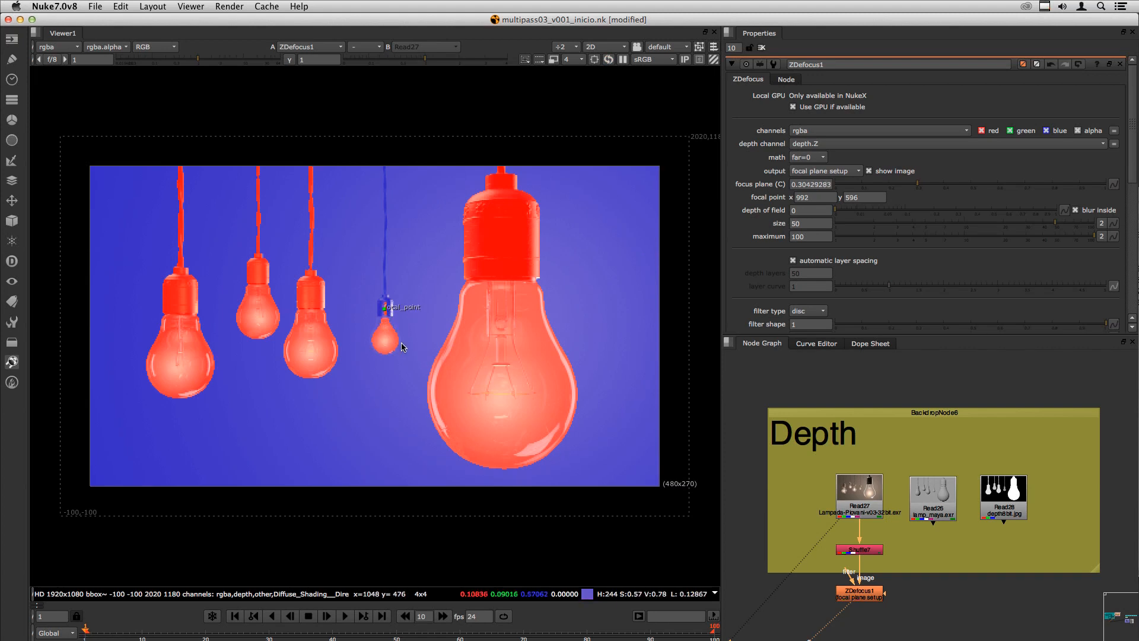
pyautogui.moveTo(386, 307); pyautogui.dragTo(316, 361)
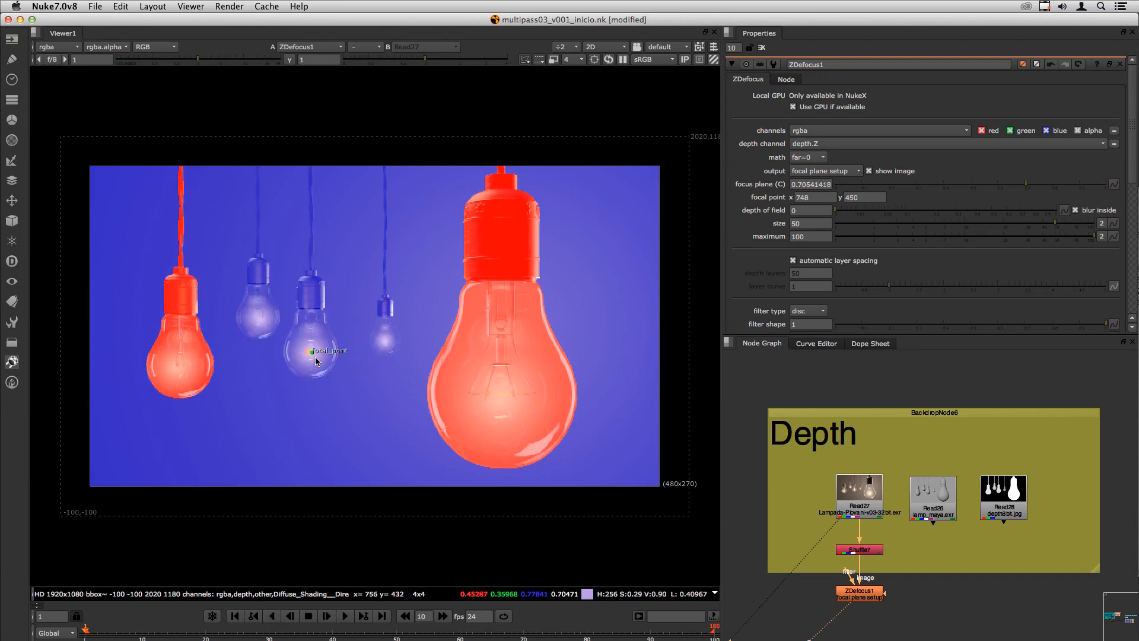
# - Set the depth of field to 0.1, raise it to 0.3, and move the focal point onto the large foreground bulb at about x 1302, y 492
pyautogui.click(798, 210)
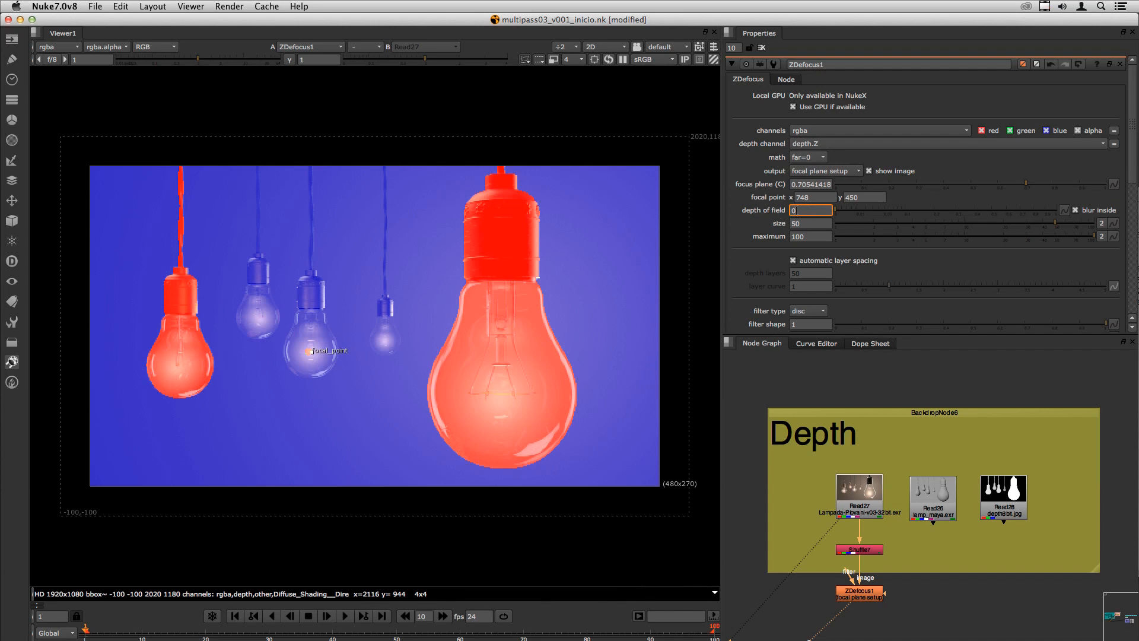
pyautogui.write('.1')
pyautogui.press('Return')
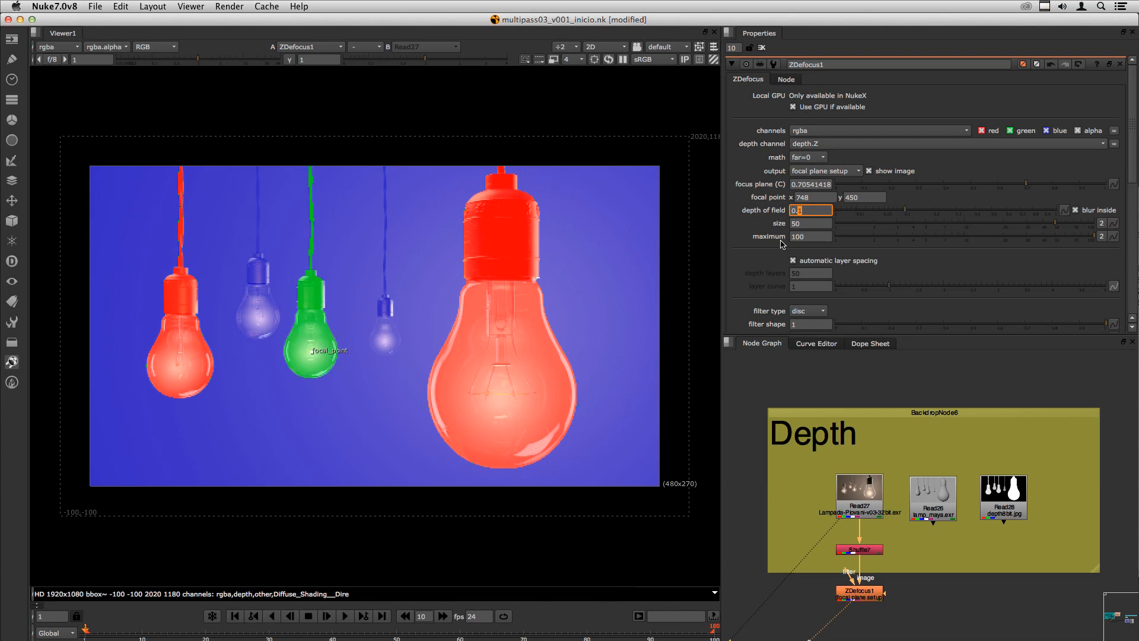
pyautogui.press('Up')
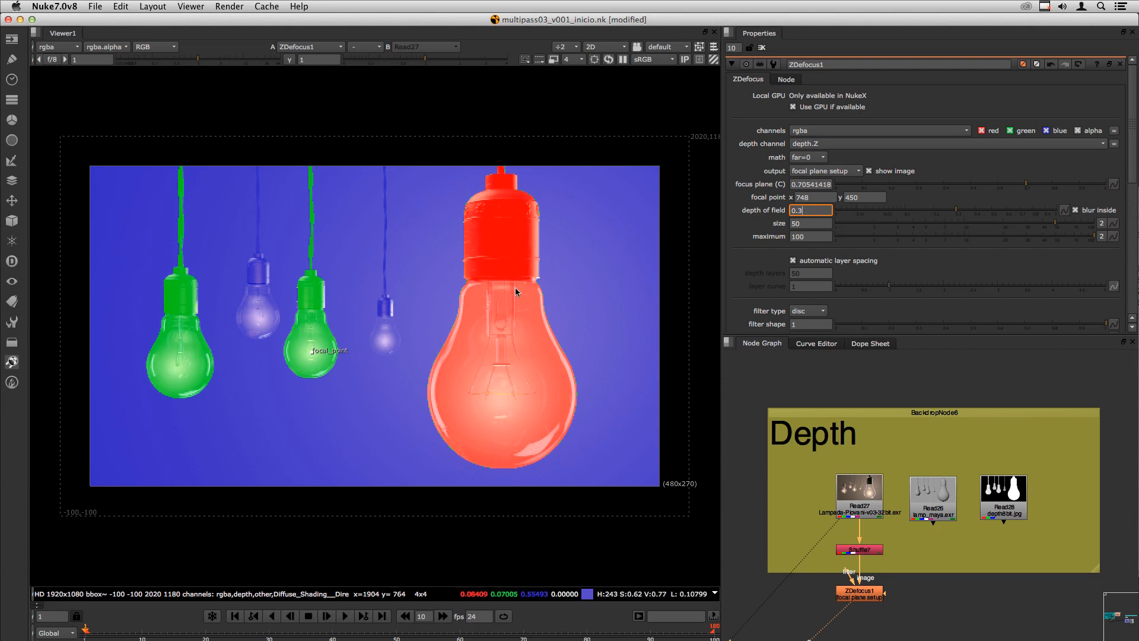
pyautogui.moveTo(313, 358); pyautogui.dragTo(482, 346)
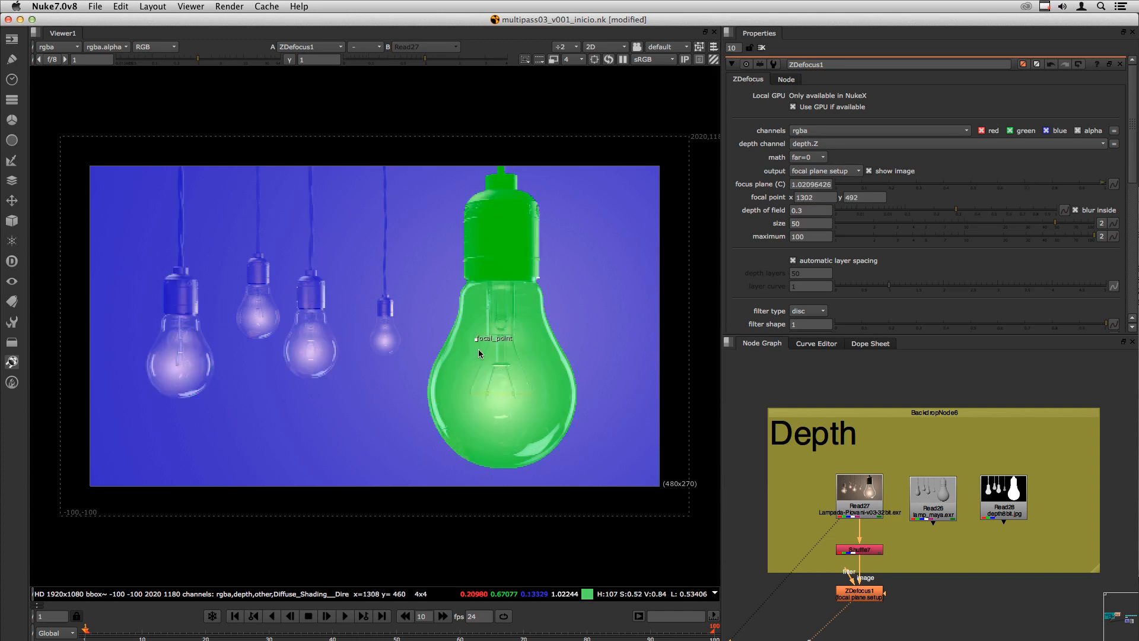
# - Reduce the ZDefocus1 depth of field in small increments and fine-tune it to 0.005
pyautogui.click(816, 210)
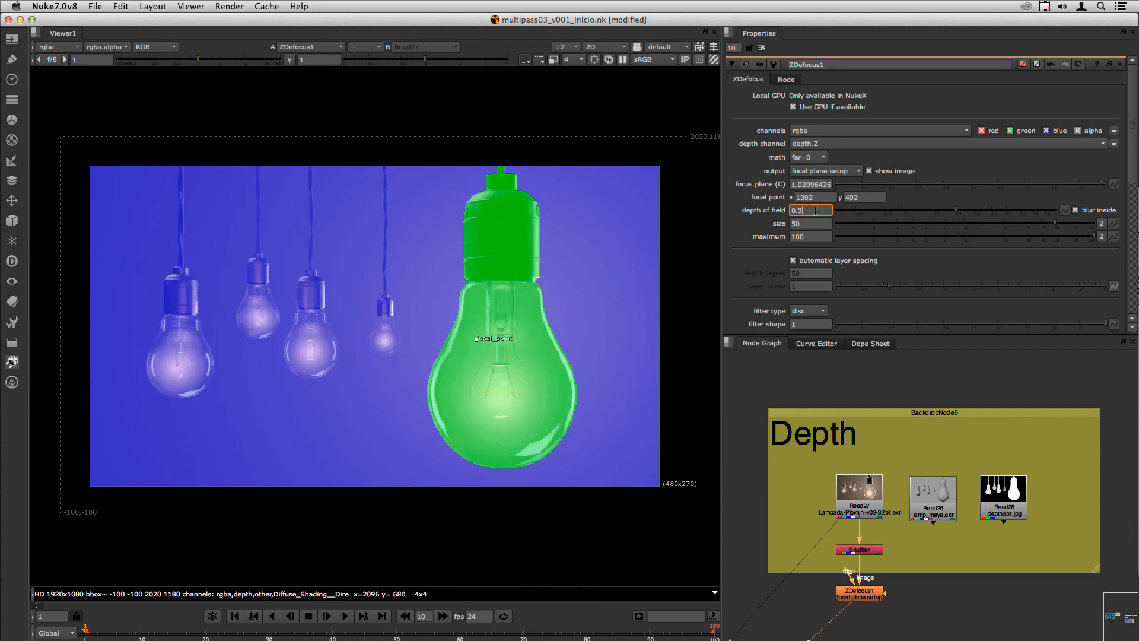
pyautogui.press('Down')
pyautogui.press('Down')
pyautogui.press('Down')
pyautogui.press('Down')
pyautogui.press('Down')
pyautogui.press('Down')
pyautogui.press('Down')
pyautogui.press('Down')
pyautogui.press('Down')
pyautogui.press('Down')
pyautogui.press('Down')
pyautogui.press('Down')
pyautogui.press('Down')
pyautogui.press('Down')
pyautogui.press('Down')
pyautogui.press('Down')
pyautogui.press('Down')
pyautogui.press('Down')
pyautogui.press('Down')
pyautogui.press('Down')
pyautogui.press('Down')
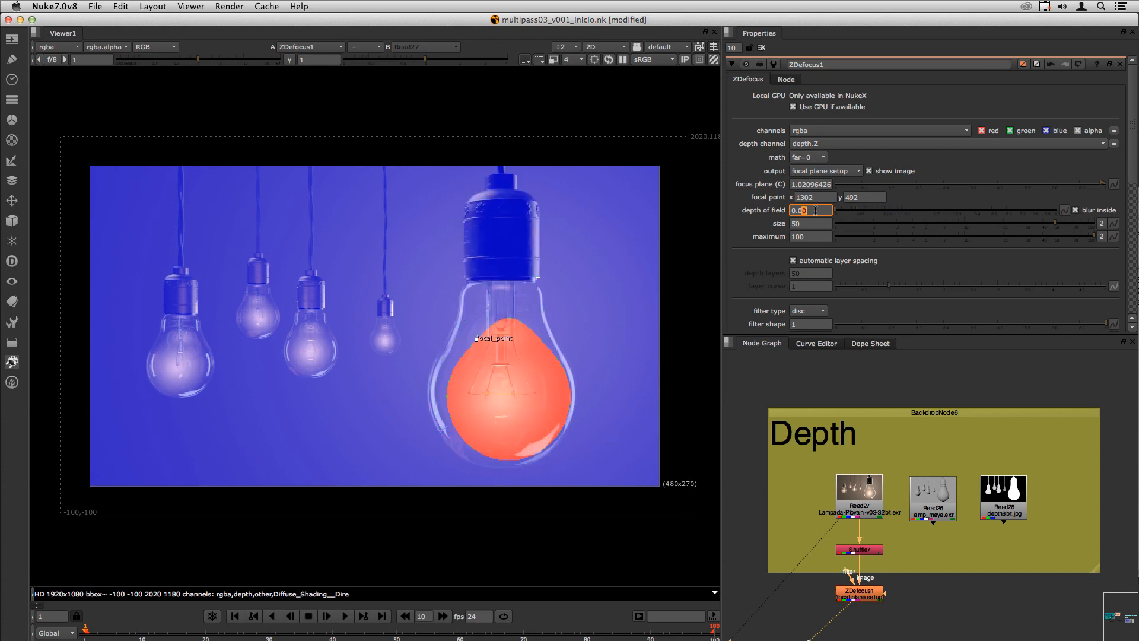
pyautogui.press('Up')
pyautogui.press('Down')
pyautogui.press('Right')
pyautogui.press('Up')
pyautogui.press('Up')
pyautogui.press('Up')
pyautogui.press('Up')
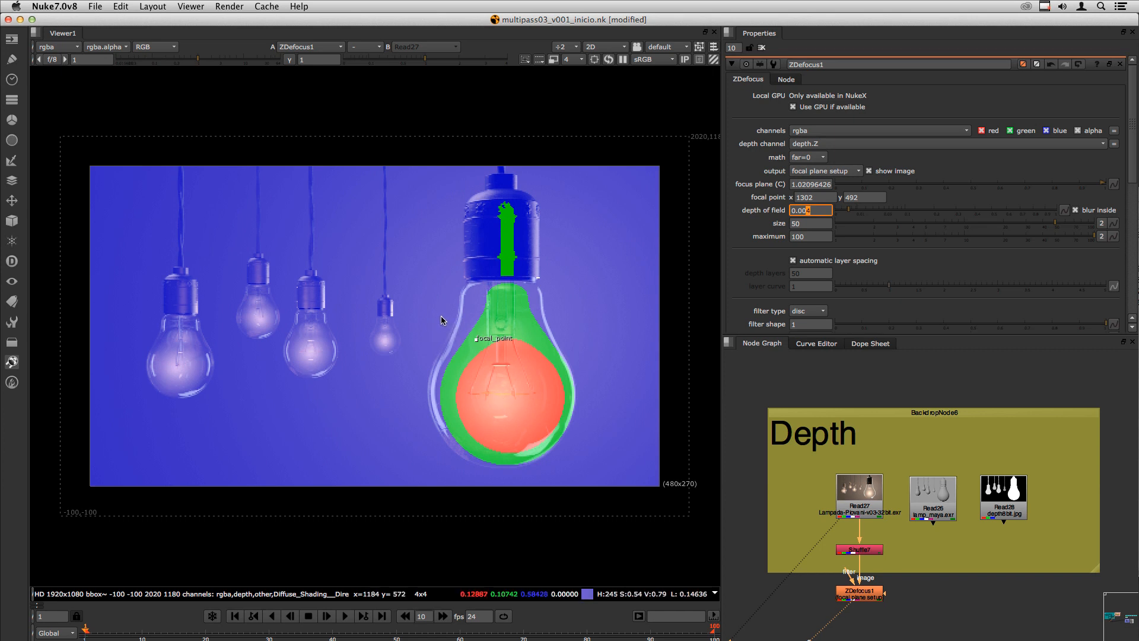
pyautogui.scroll(1, 808, 211)
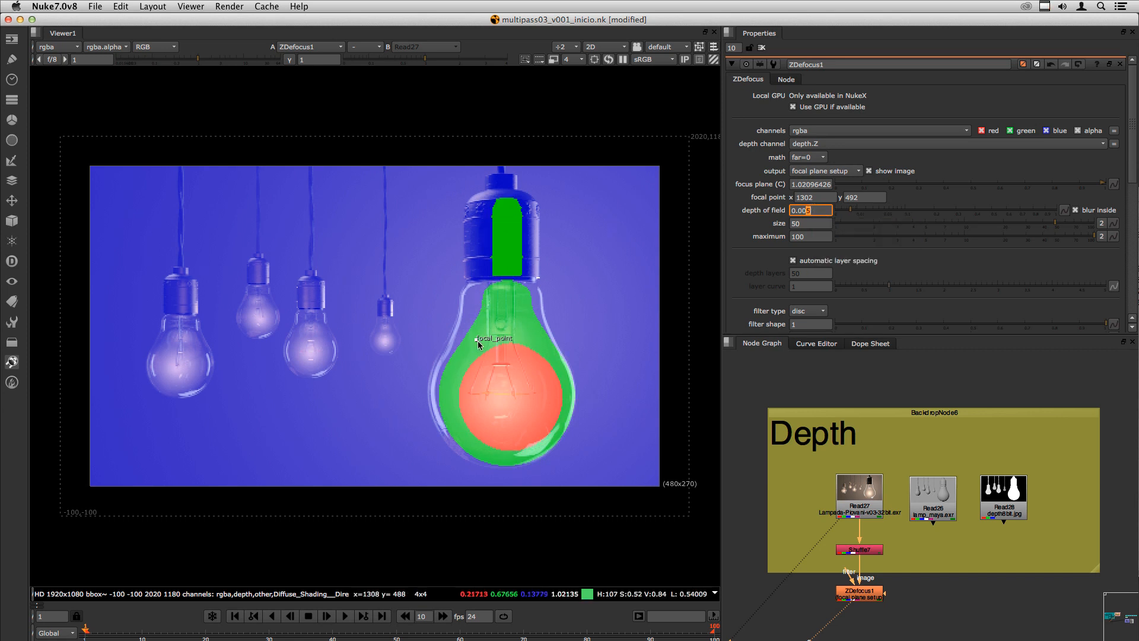
# - Move the focal point up the large bulb to about x 1248, y 562, and set the ZDefocus1 output to result
pyautogui.moveTo(473, 339); pyautogui.dragTo(461, 321)
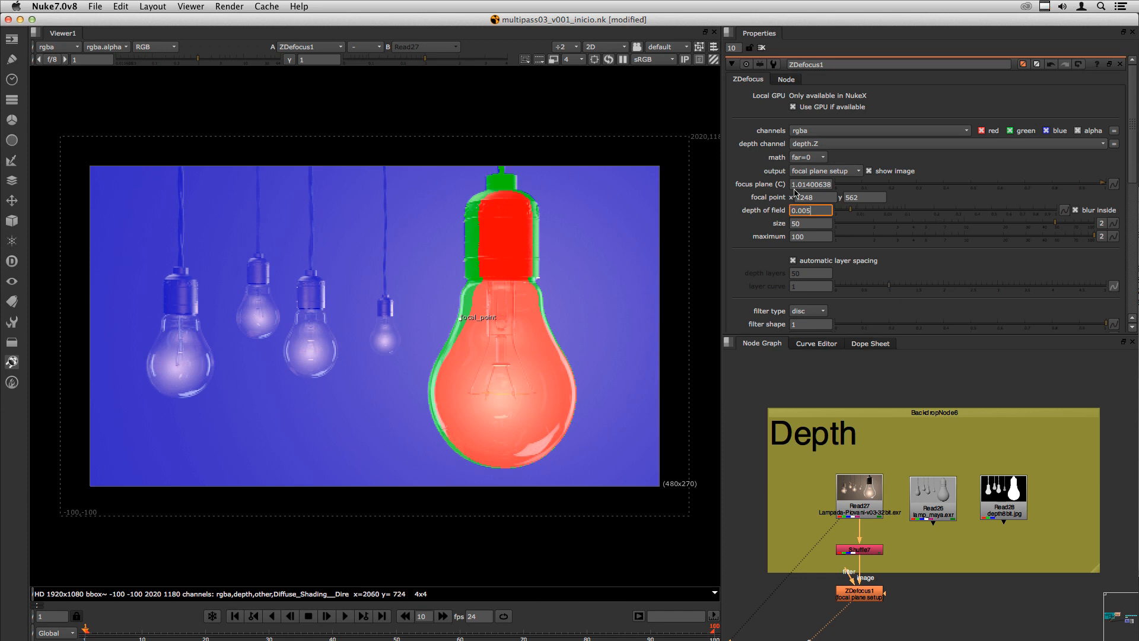
pyautogui.click(811, 171)
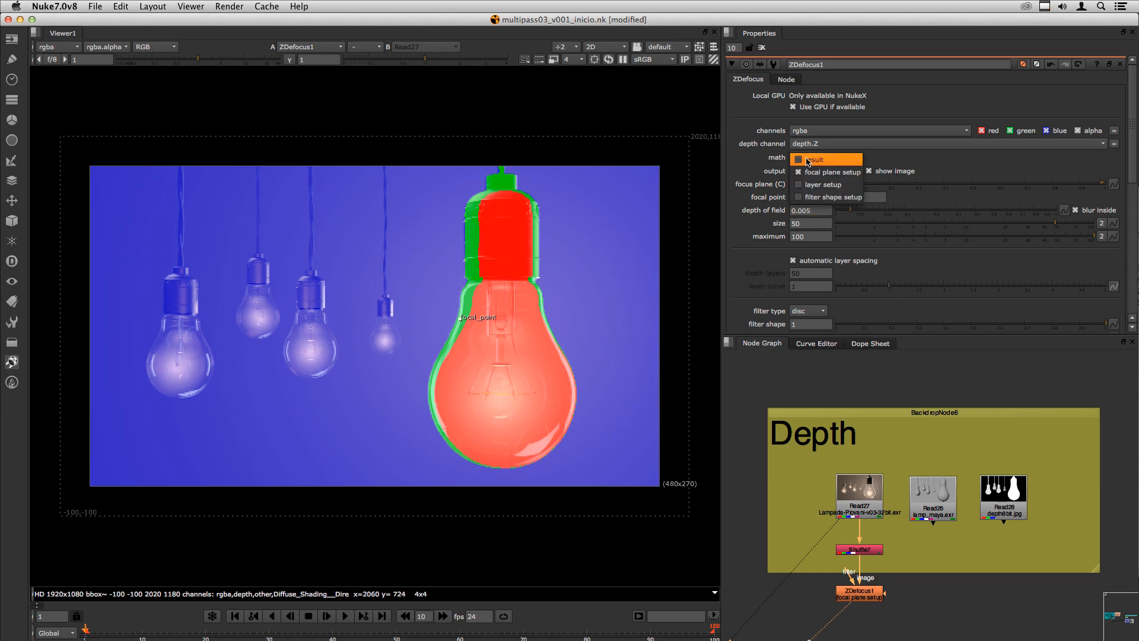
pyautogui.click(809, 158)
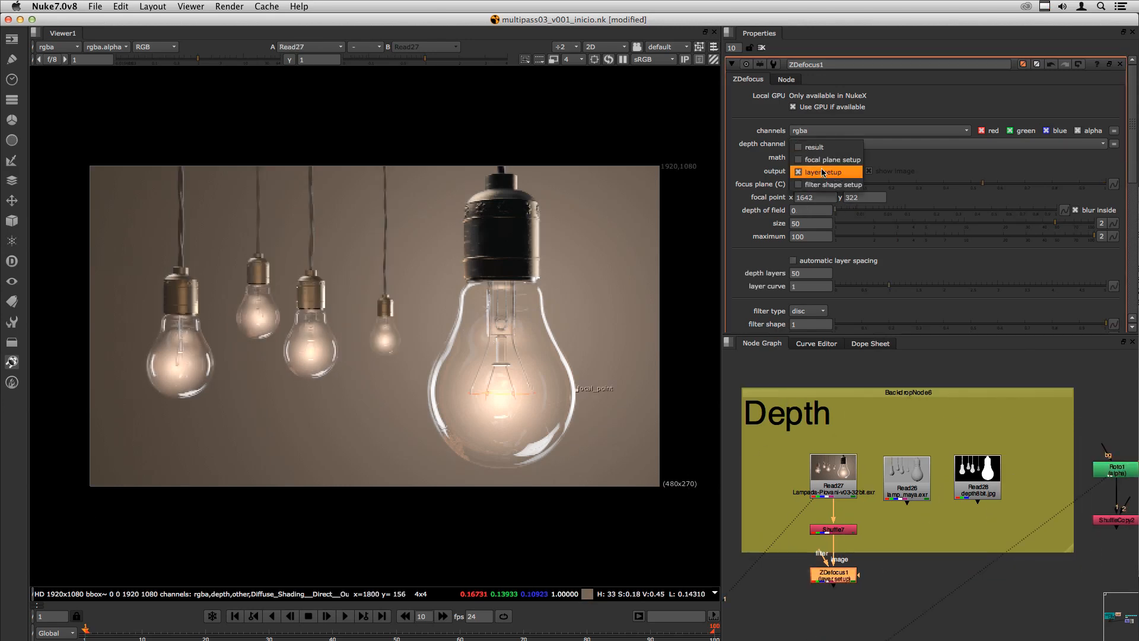
# - View the alpha channel of the Roto1 node
pyautogui.click(737, 256)
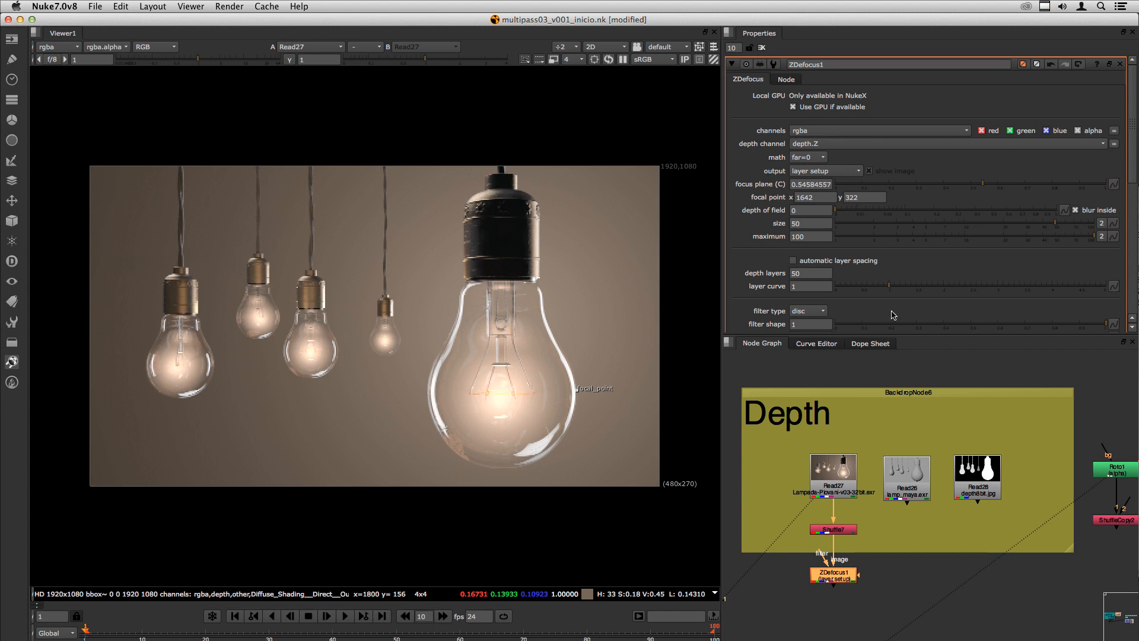
pyautogui.click(1093, 427)
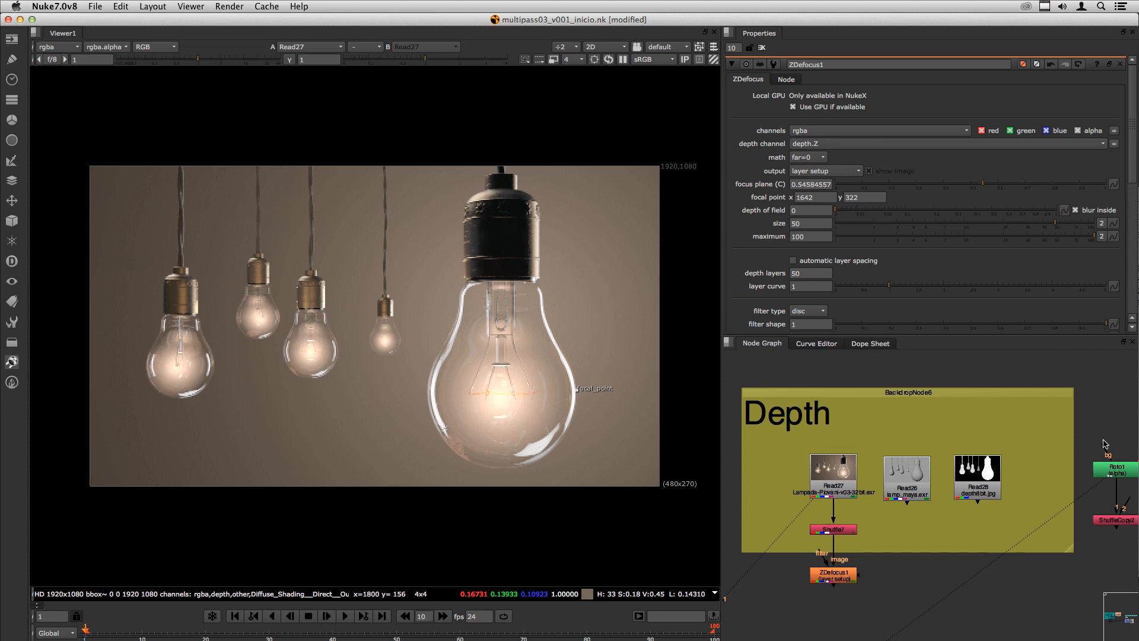
pyautogui.click(1098, 471)
pyautogui.press('1')
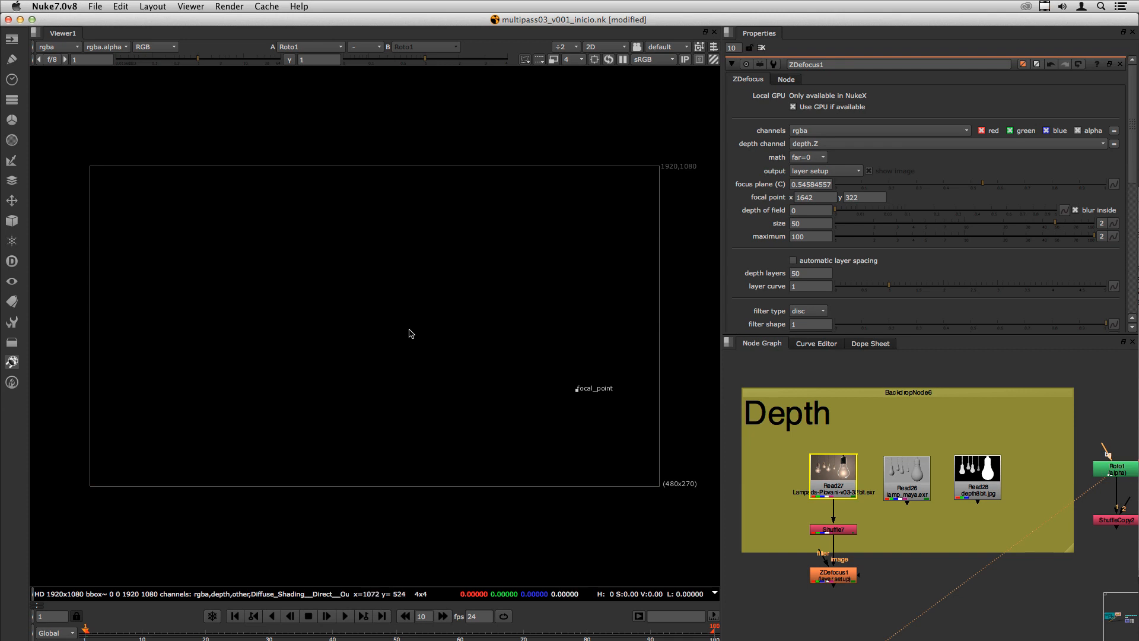
pyautogui.press('a')
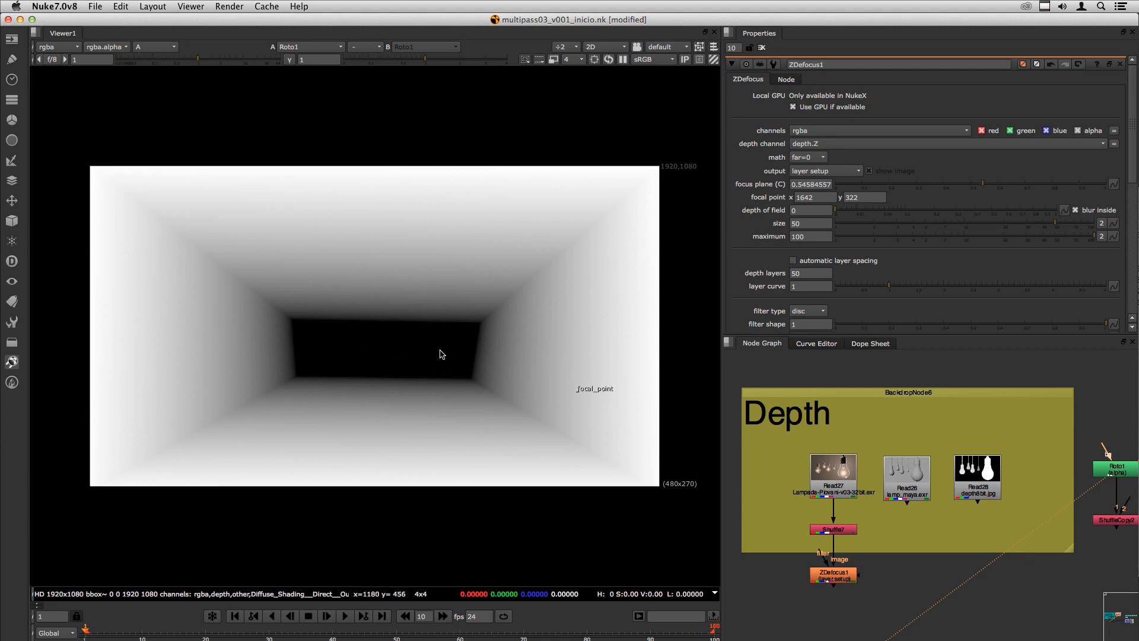
# - Make room below Read27 and insert ShuffleCopy2 between Read27 and the Shuffle node, with its properties open
pyautogui.click(1104, 521)
pyautogui.moveTo(1104, 520); pyautogui.dragTo(835, 551)
pyautogui.moveTo(828, 611); pyautogui.dragTo(835, 614)
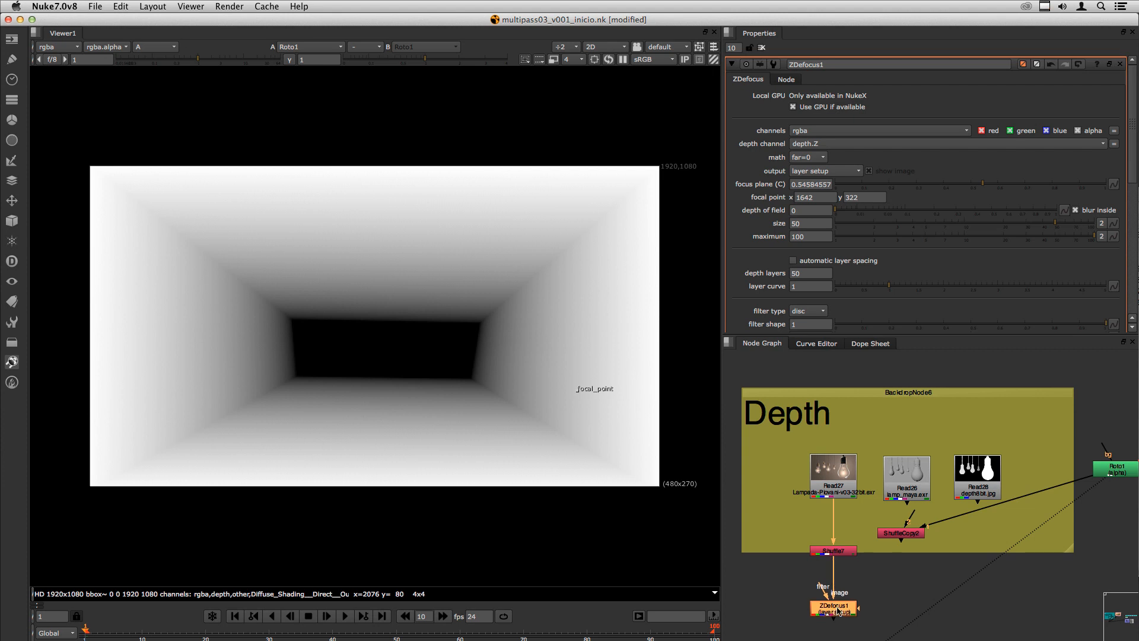
pyautogui.moveTo(843, 552); pyautogui.dragTo(842, 573)
pyautogui.click(906, 534)
pyautogui.moveTo(906, 534); pyautogui.dragTo(834, 534)
pyautogui.doubleClick(833, 534)
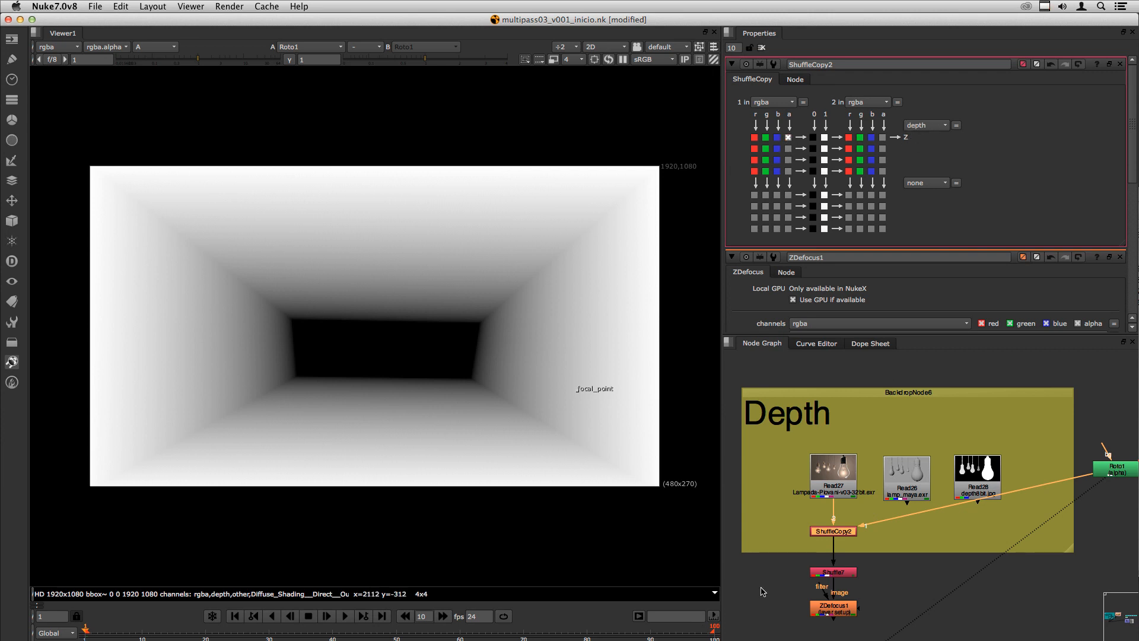
# - Move Roto1 beside ShuffleCopy2 and view ZDefocus1 in full RGB instead of alpha
pyautogui.click(829, 474)
pyautogui.moveTo(1102, 472); pyautogui.dragTo(761, 533)
pyautogui.click(832, 609)
pyautogui.press('1')
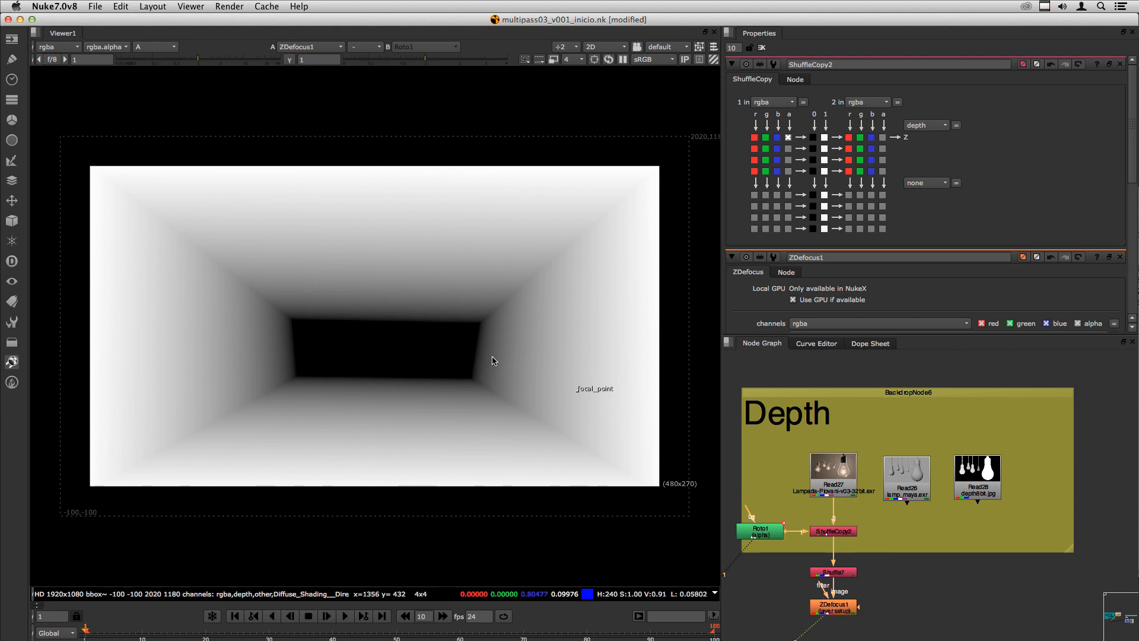
pyautogui.press('a')
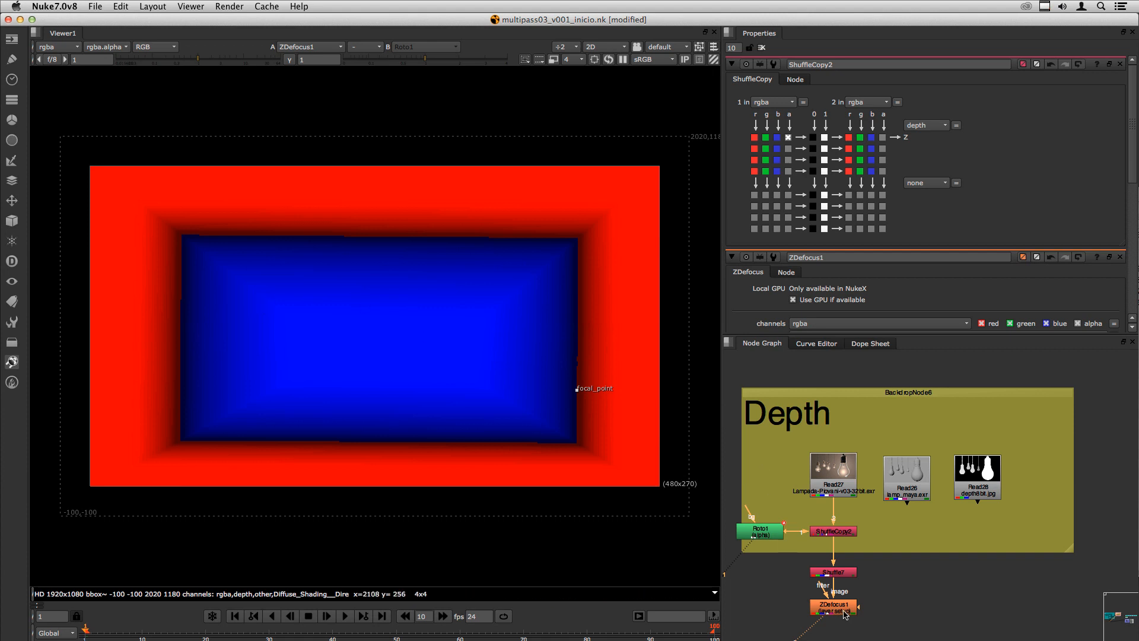
# - Switch the ZDefocus1 output to result to check the blur driven by the Roto1 depth
pyautogui.doubleClick(829, 606)
pyautogui.click(825, 171)
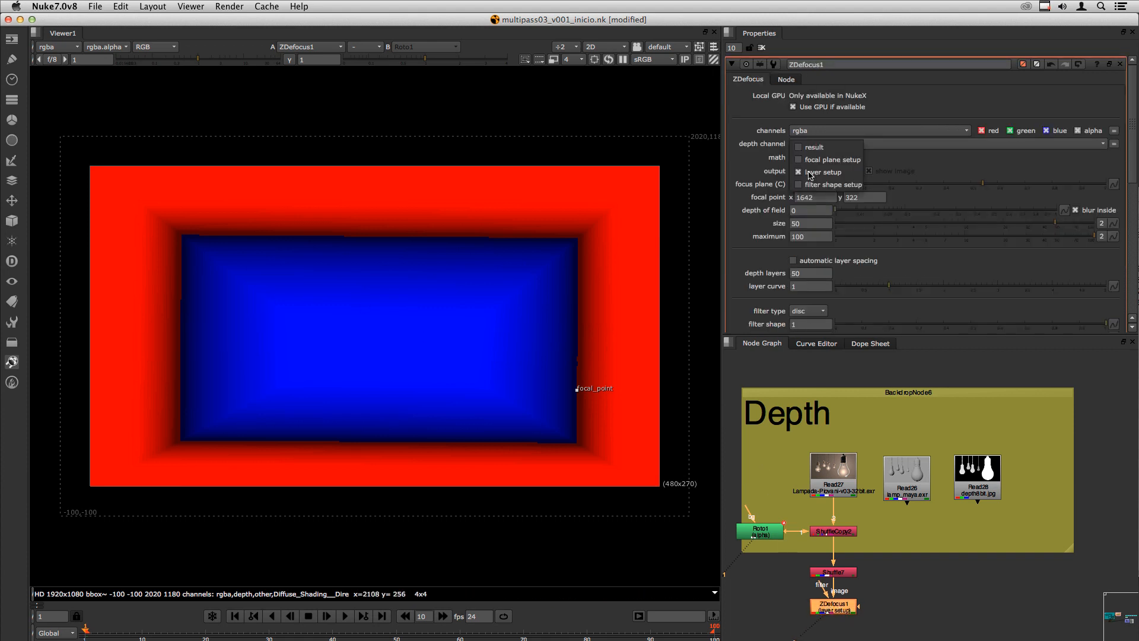
pyautogui.click(808, 146)
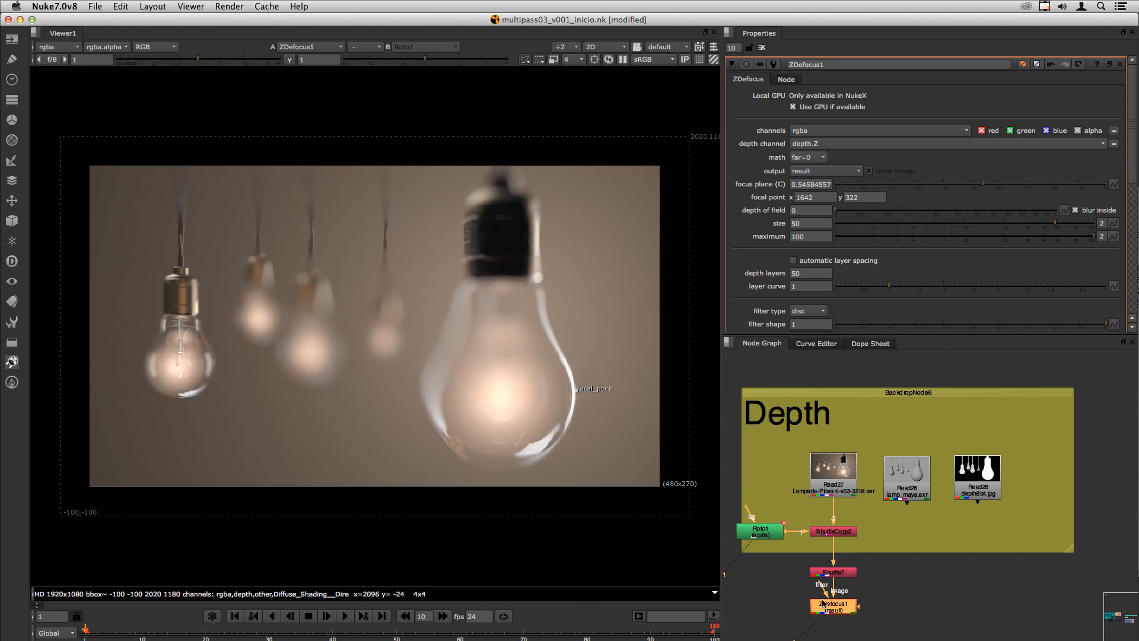
pyautogui.click(772, 539)
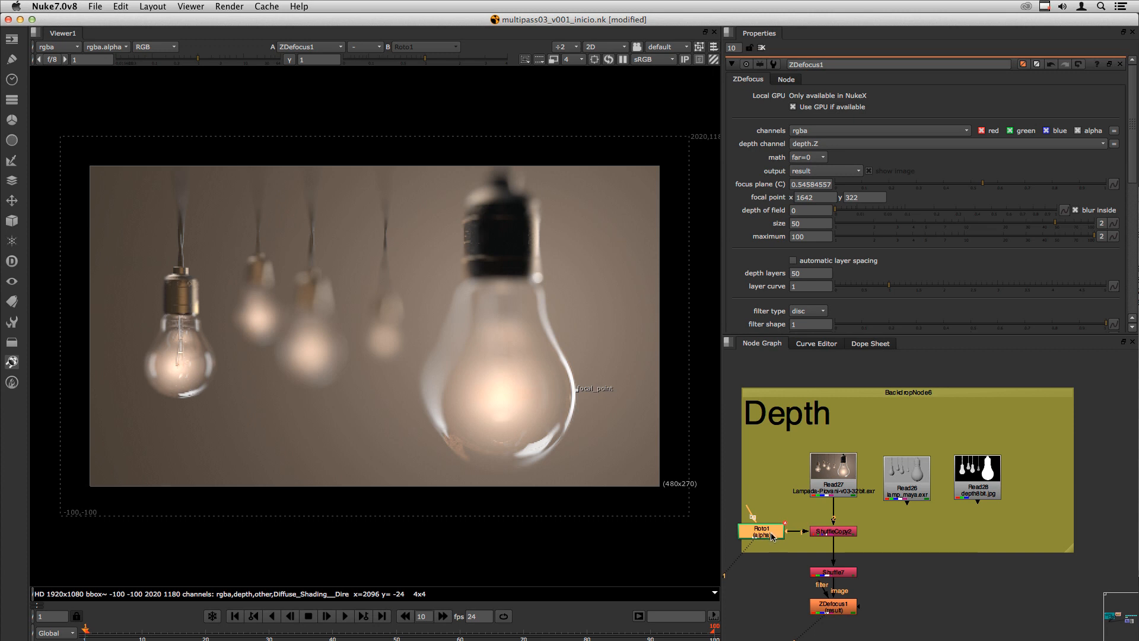
# - Set the ZDefocus1 output to layer setup and move the focal point inward to about x 1584, y 334
pyautogui.click(814, 173)
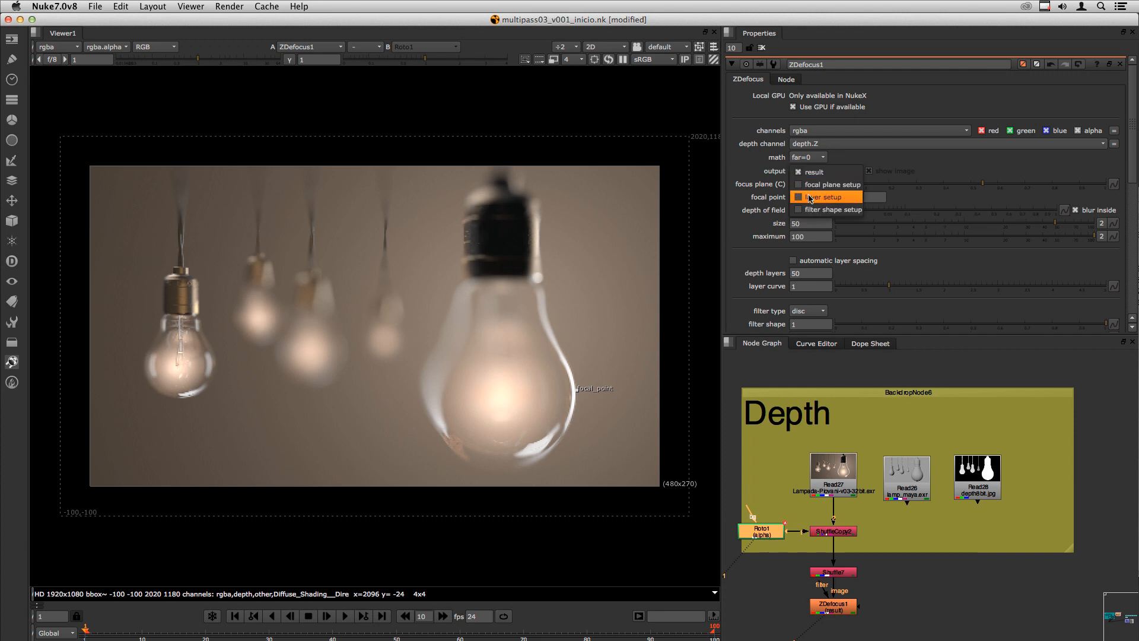
pyautogui.click(814, 197)
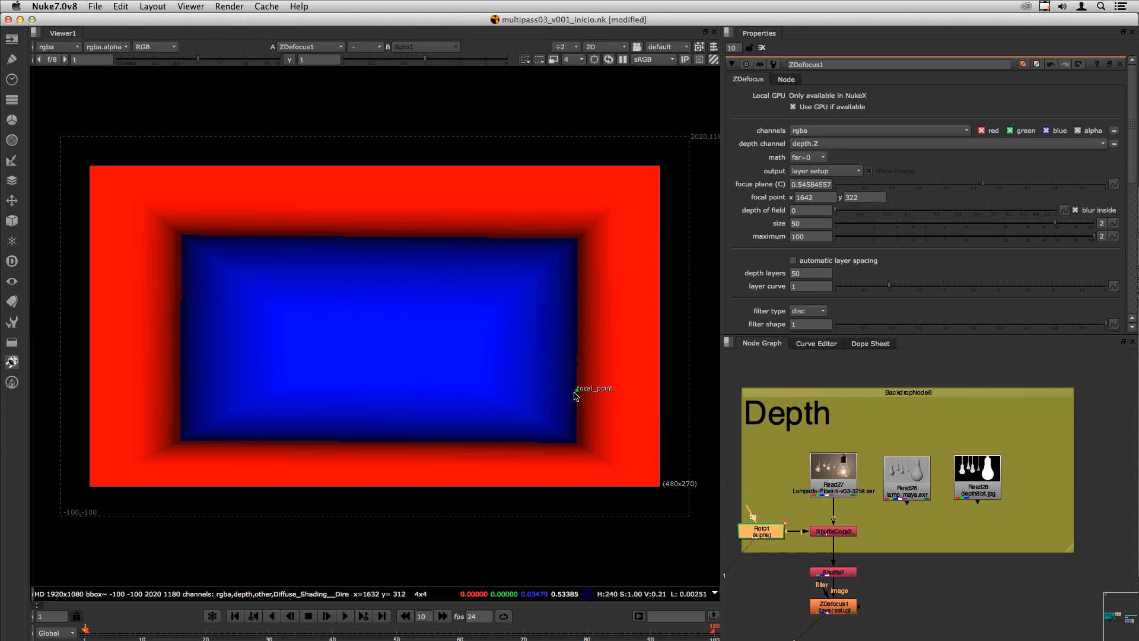
pyautogui.moveTo(576, 390); pyautogui.dragTo(560, 387)
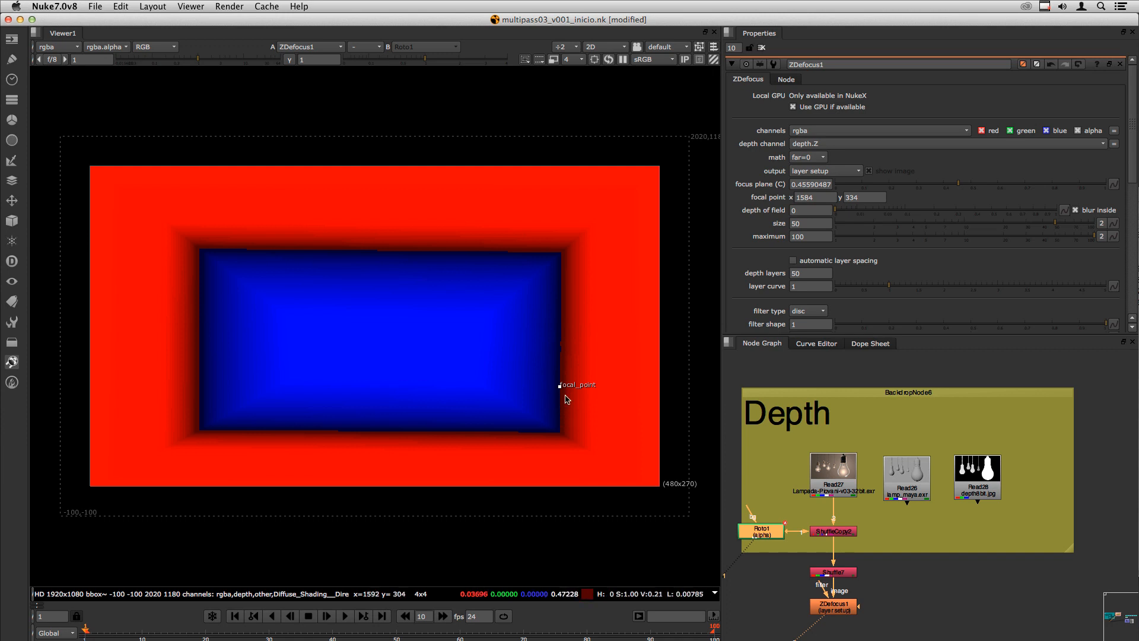
# - Toggle automatic layer spacing on and off, and compare 10 depth layers with 50
pyautogui.click(794, 261)
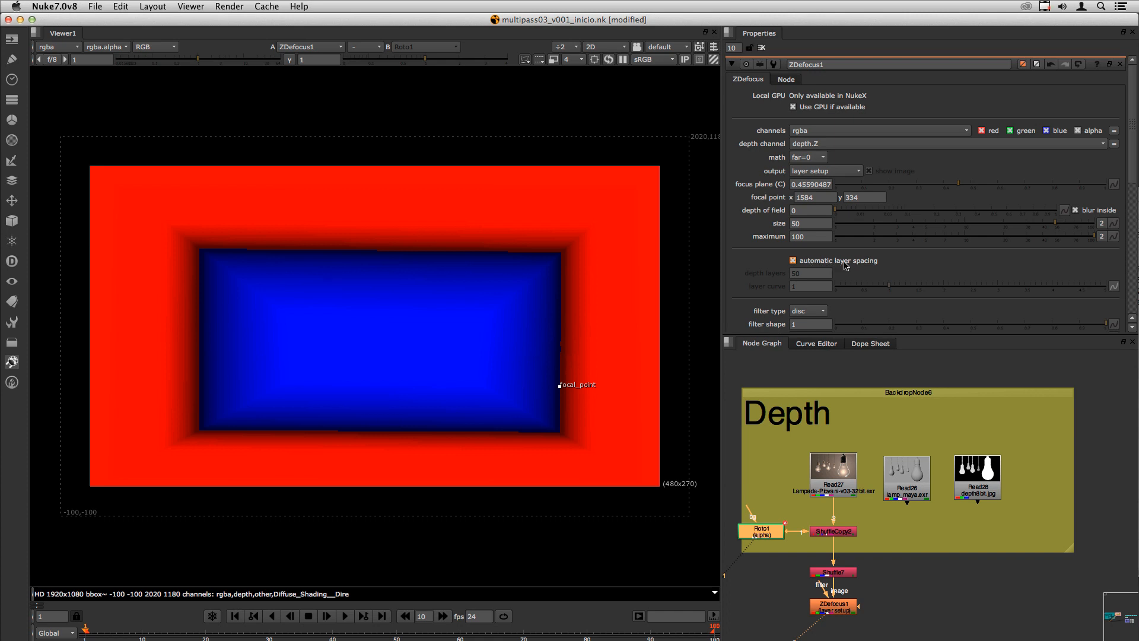
pyautogui.click(794, 261)
pyautogui.doubleClick(806, 273)
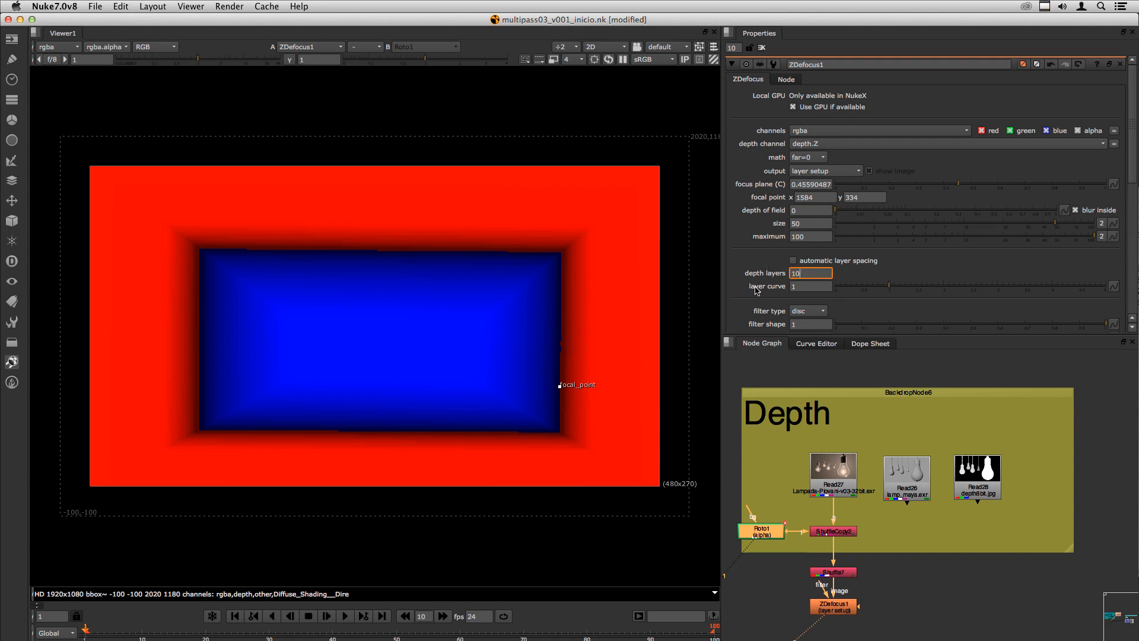
pyautogui.press('Return')
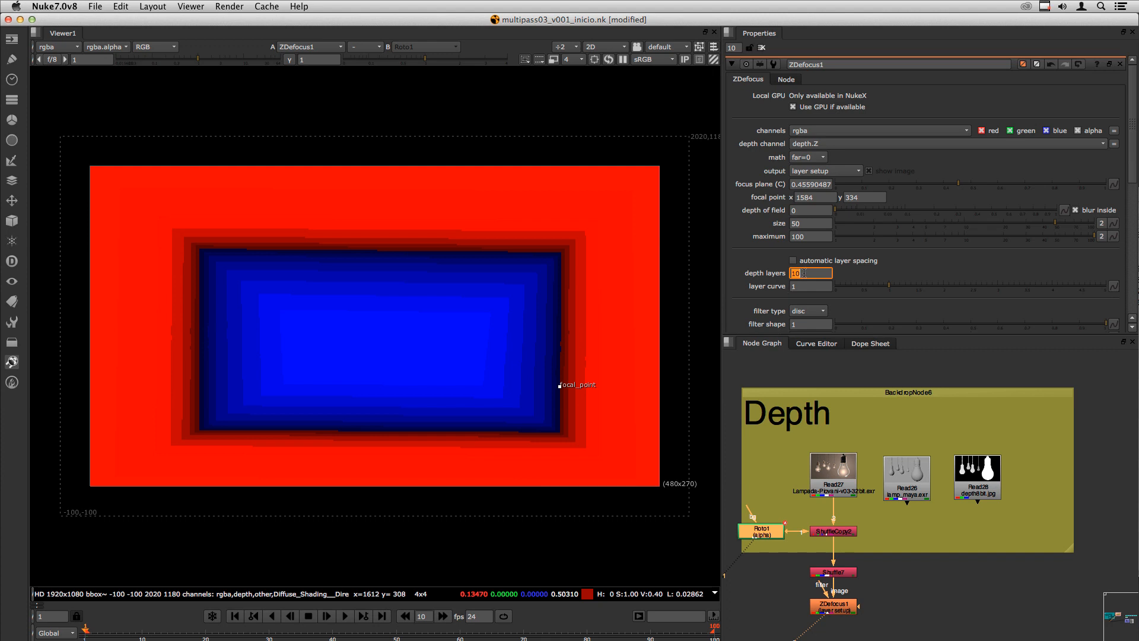
pyautogui.moveTo(812, 273); pyautogui.dragTo(773, 278)
pyautogui.write('50')
pyautogui.press('Return')
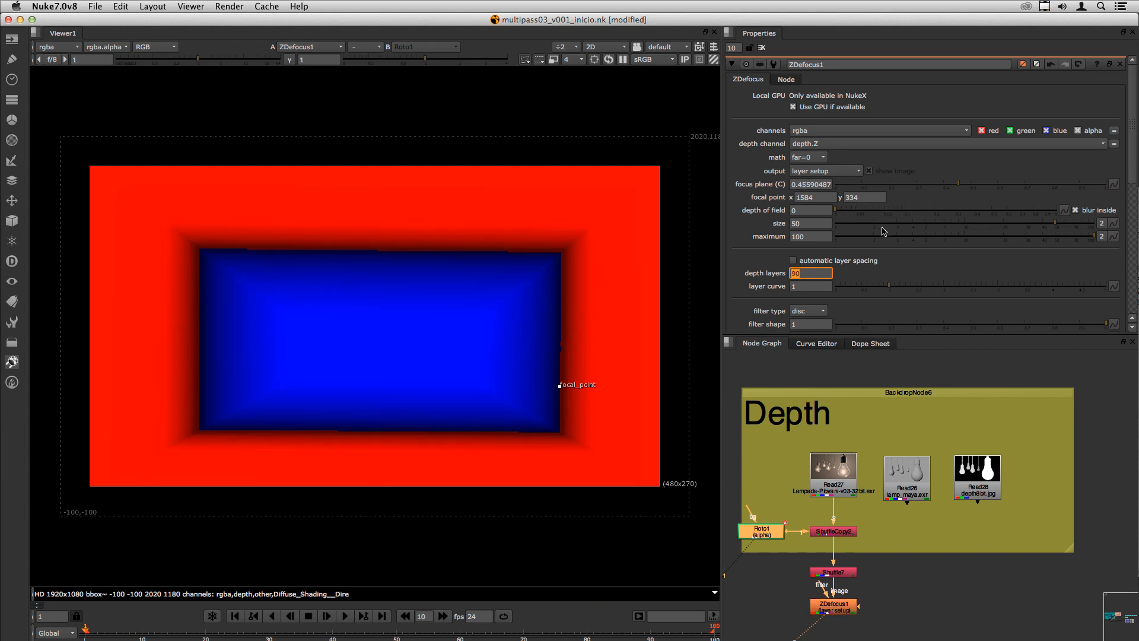
# - Try 2 depth layers and 1 depth layer in the layer setup
pyautogui.doubleClick(805, 273)
pyautogui.write('2')
pyautogui.press('Return')
pyautogui.write('1')
pyautogui.press('Return')
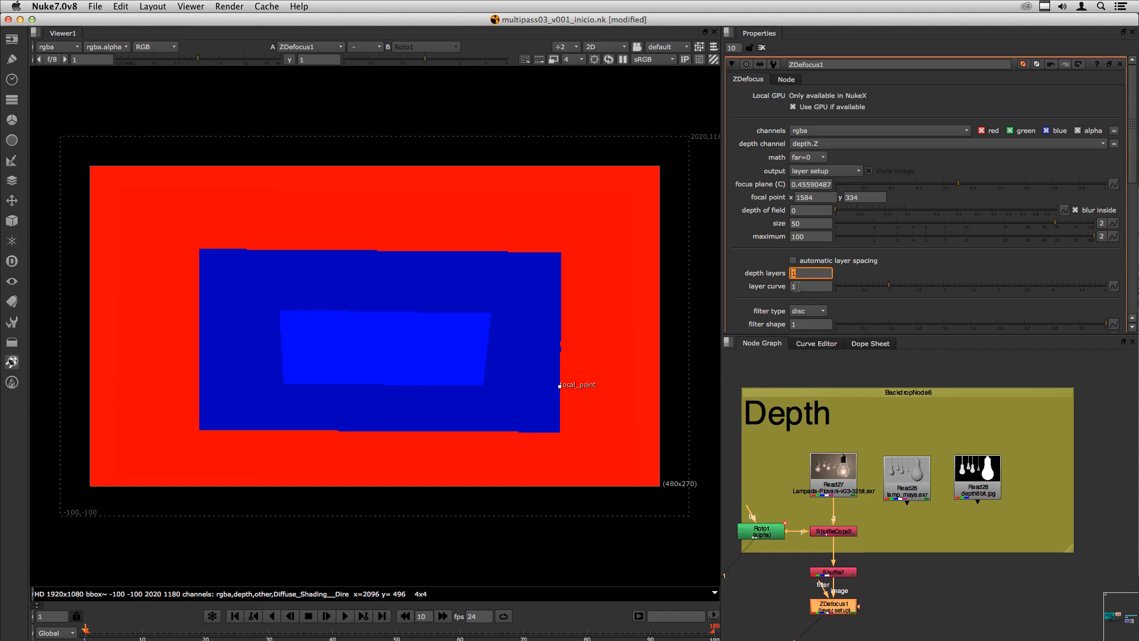
# - Try a lower layer curve with 10 depth layers, and set the depth layers back to 50
pyautogui.write('50')
pyautogui.press('Return')
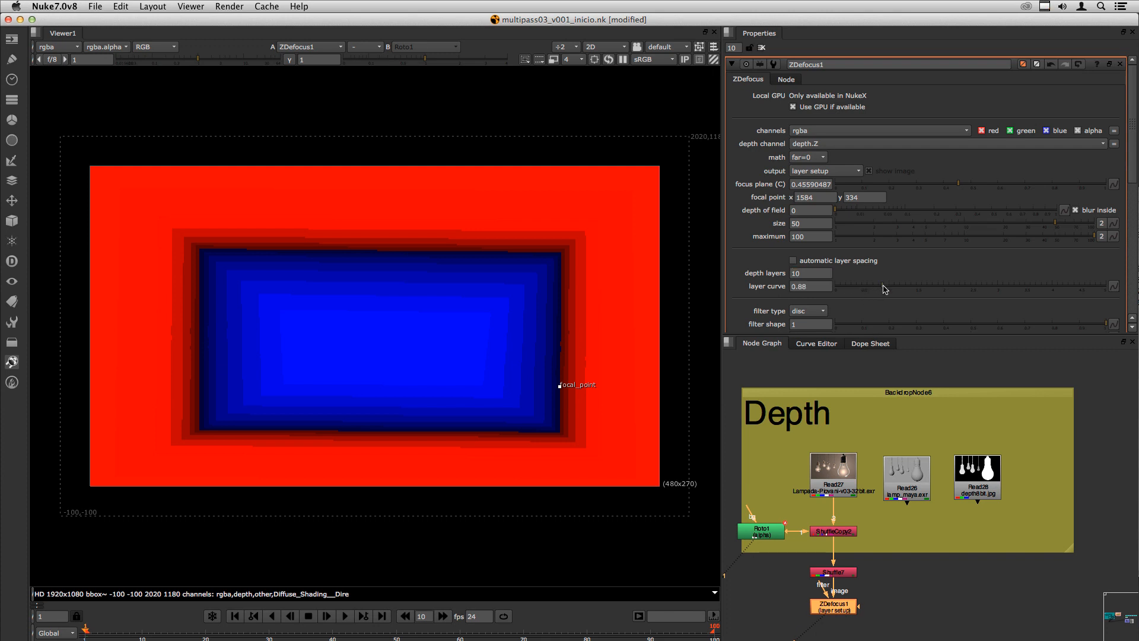
pyautogui.moveTo(877, 291); pyautogui.dragTo(843, 287)
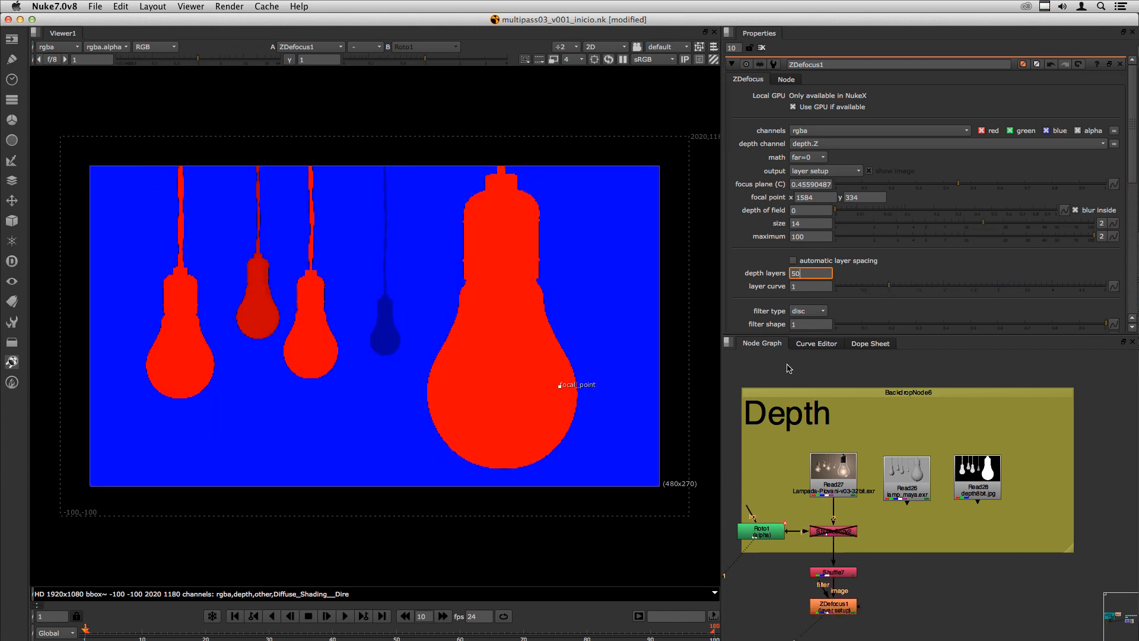
pyautogui.press('Return')
# - Reset all ZDefocus1 knobs to default and place the focal point on the third bulb from the left, at about x 742, y 458
pyautogui.rightClick(939, 108)
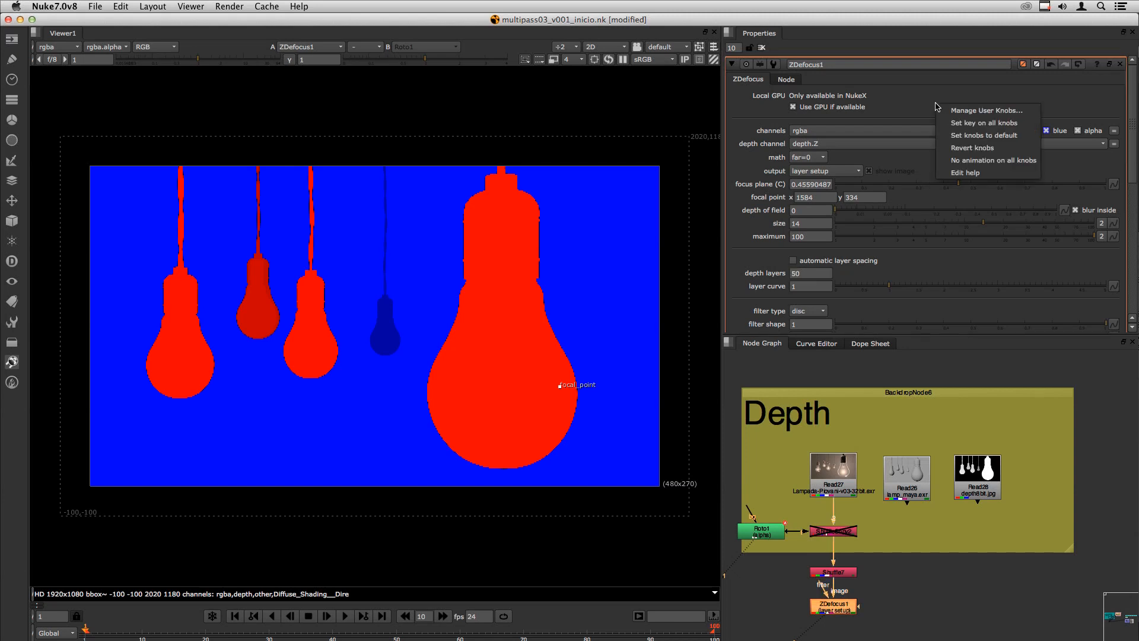
pyautogui.click(990, 141)
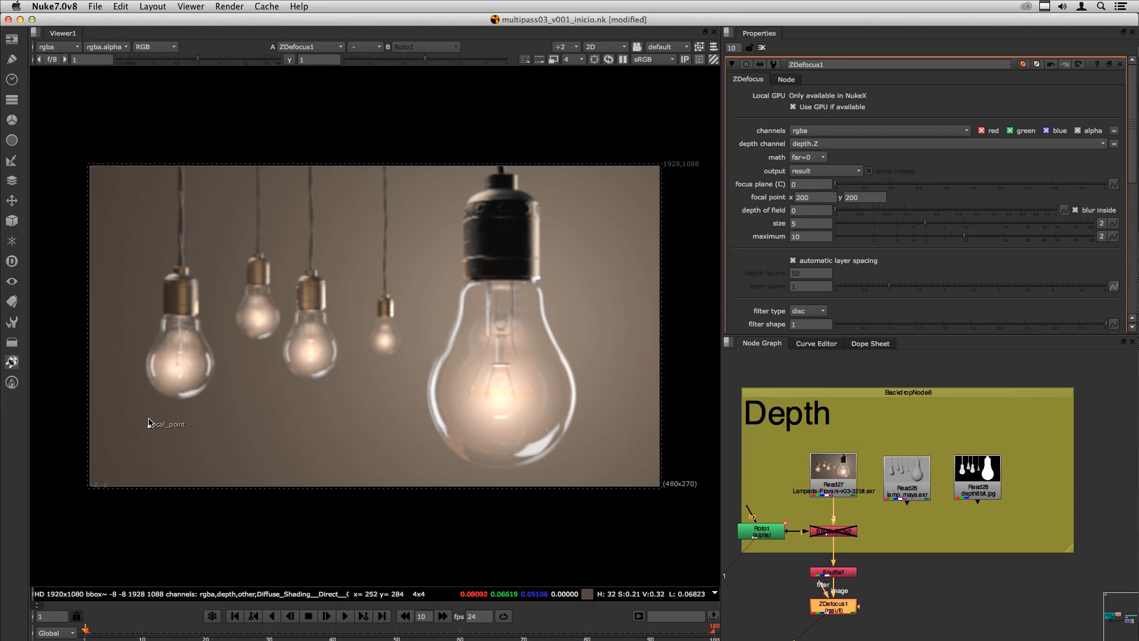
pyautogui.moveTo(151, 431); pyautogui.dragTo(297, 364)
# - Switch the ZDefocus1 output to focal plane setup and set the depth of field to 0.1
pyautogui.click(825, 171)
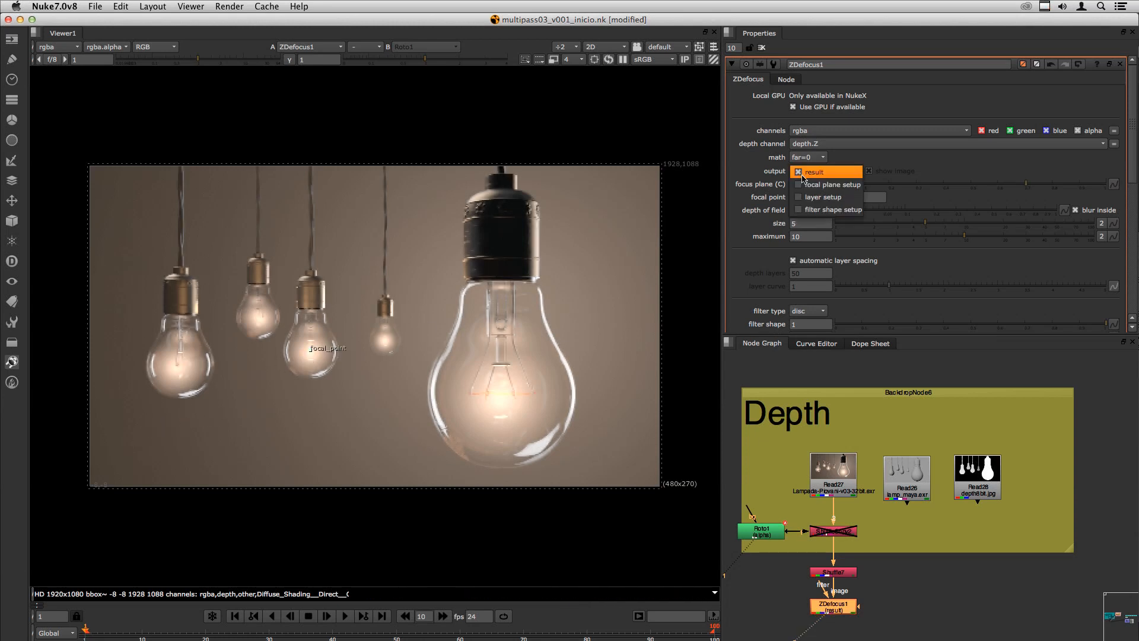
pyautogui.click(822, 184)
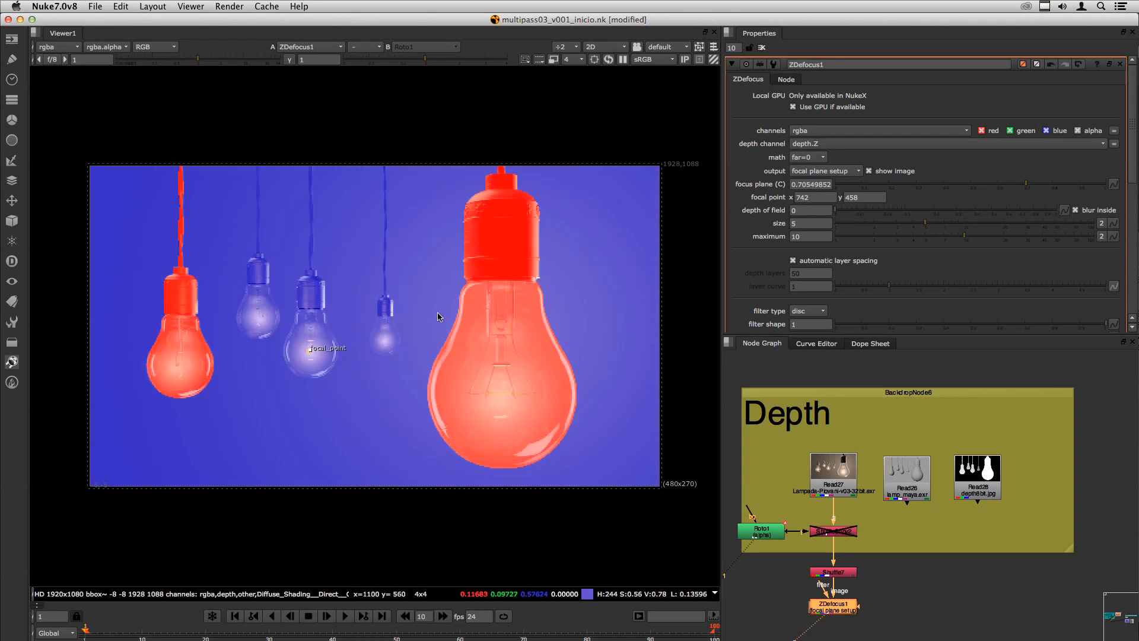
pyautogui.click(811, 210)
pyautogui.write('.1')
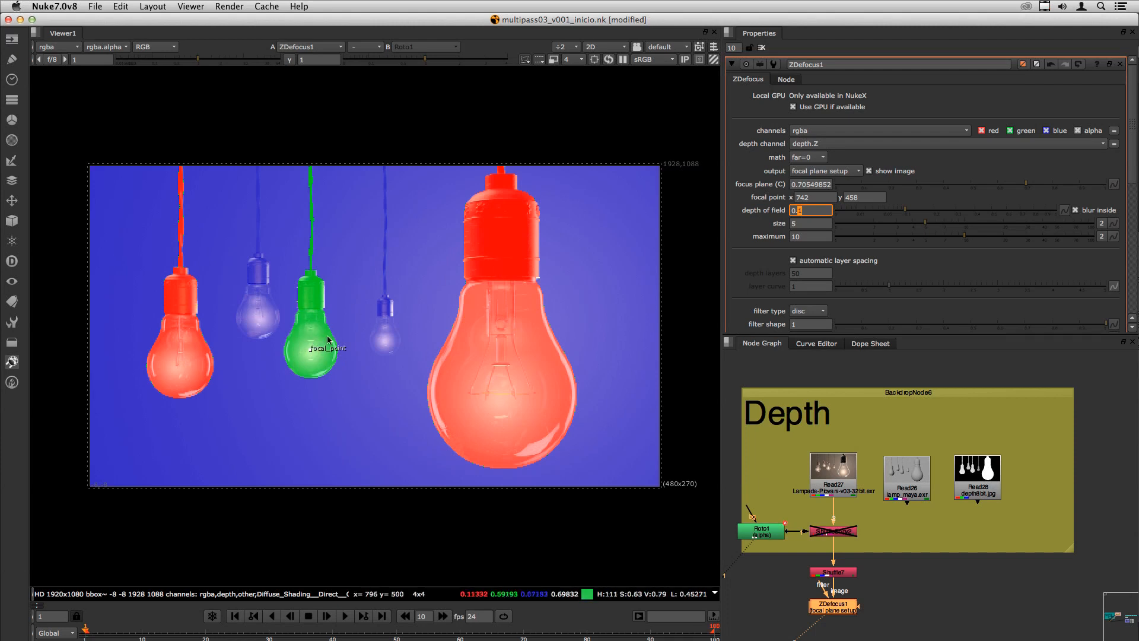
# - Set the ZDefocus1 blur size to 50
pyautogui.click(811, 224)
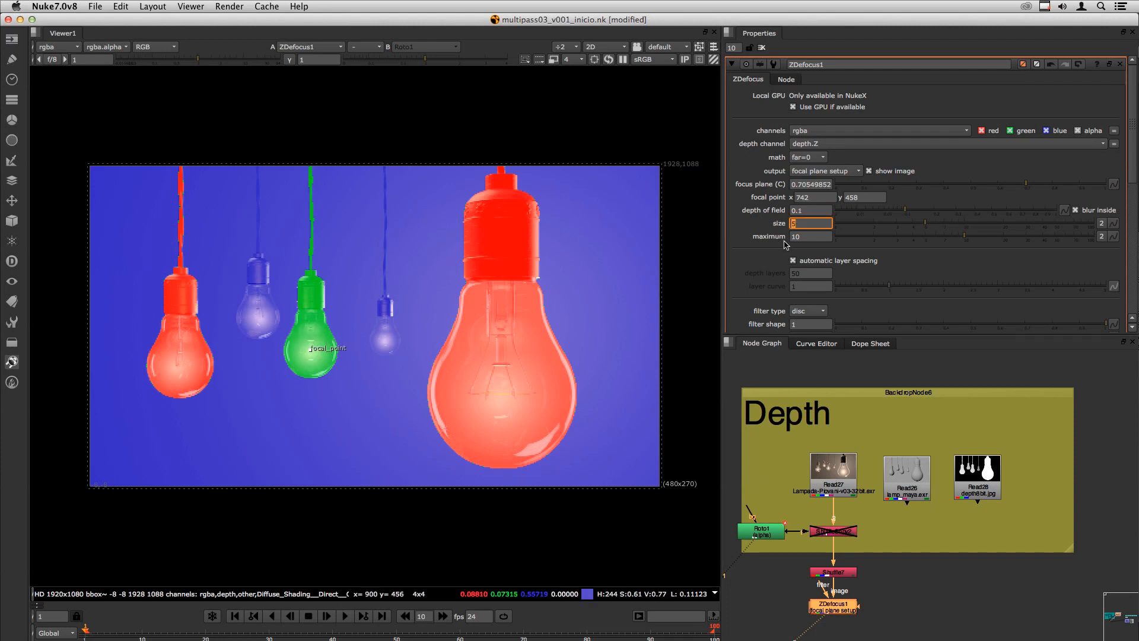
pyautogui.write('50')
pyautogui.press('Tab')
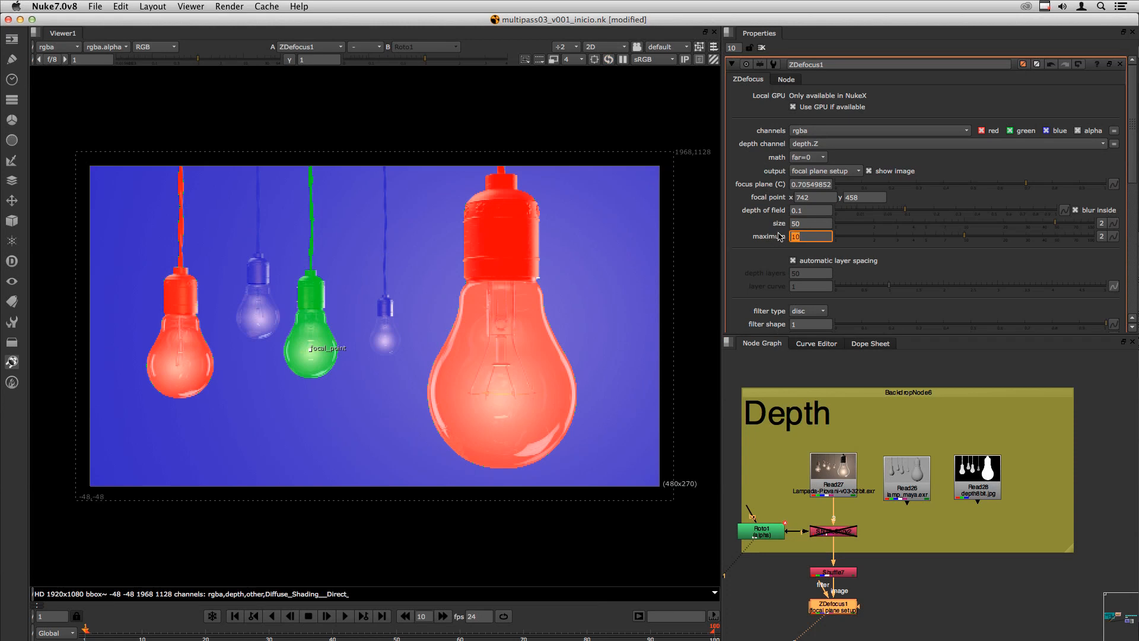
# - Set the ZDefocus1 maximum blur to 50 and switch its output back to result
pyautogui.write('50')
pyautogui.press('Return')
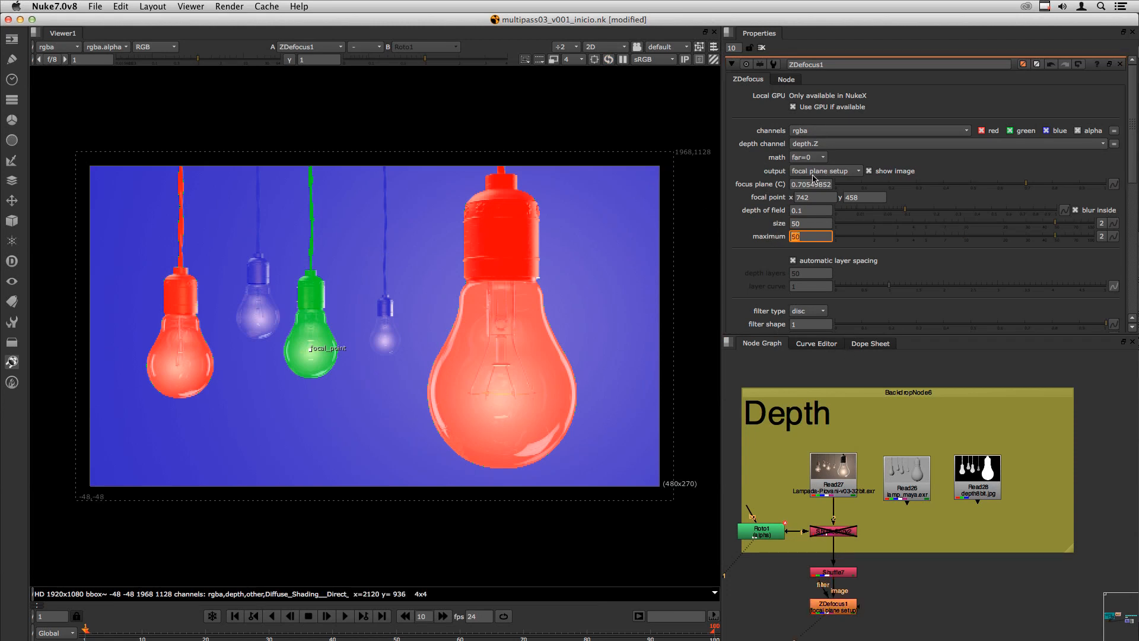
pyautogui.click(810, 173)
pyautogui.click(811, 161)
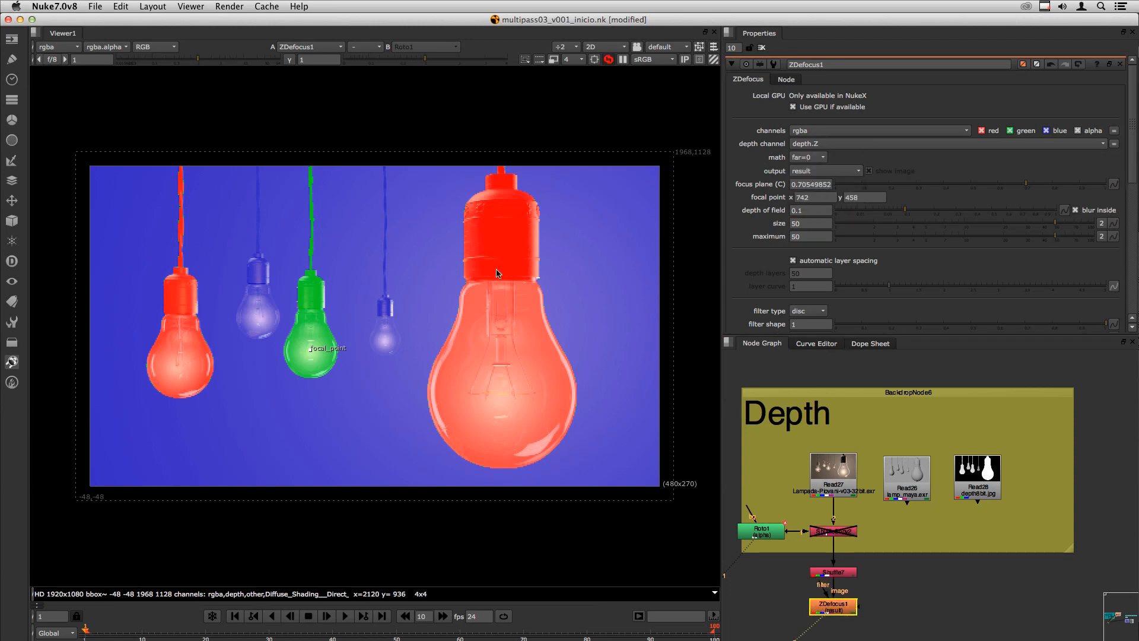
# - Shrink the viewer's region of interest to a small square centred on the bright highlight at the large bulb's socket edge
pyautogui.scroll(7, 537, 275)
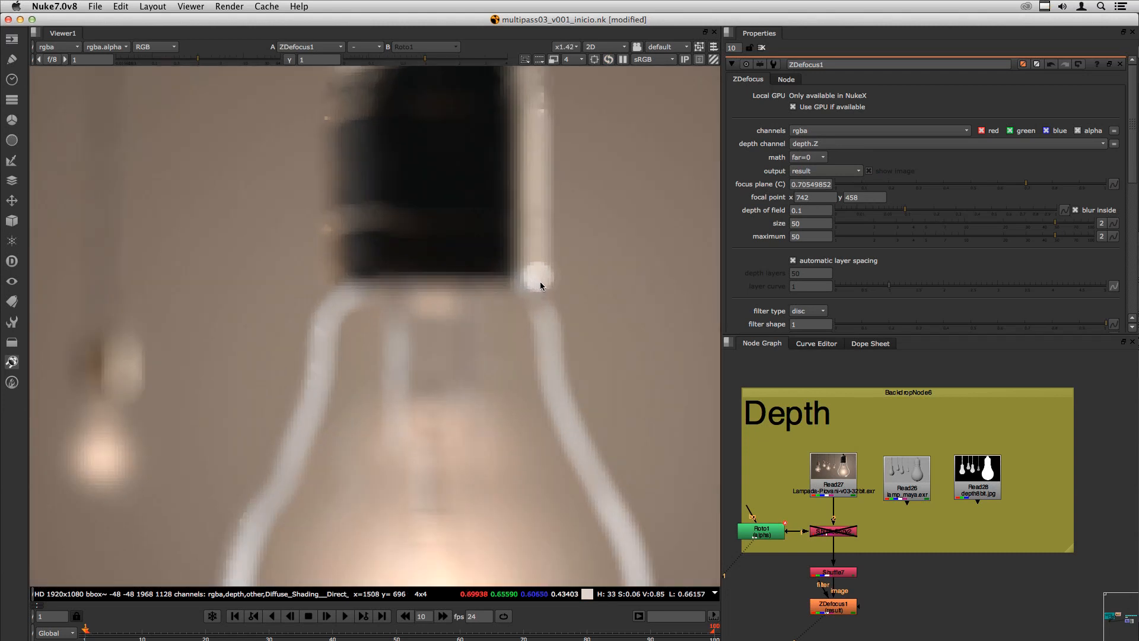
pyautogui.scroll(-4, 582, 86)
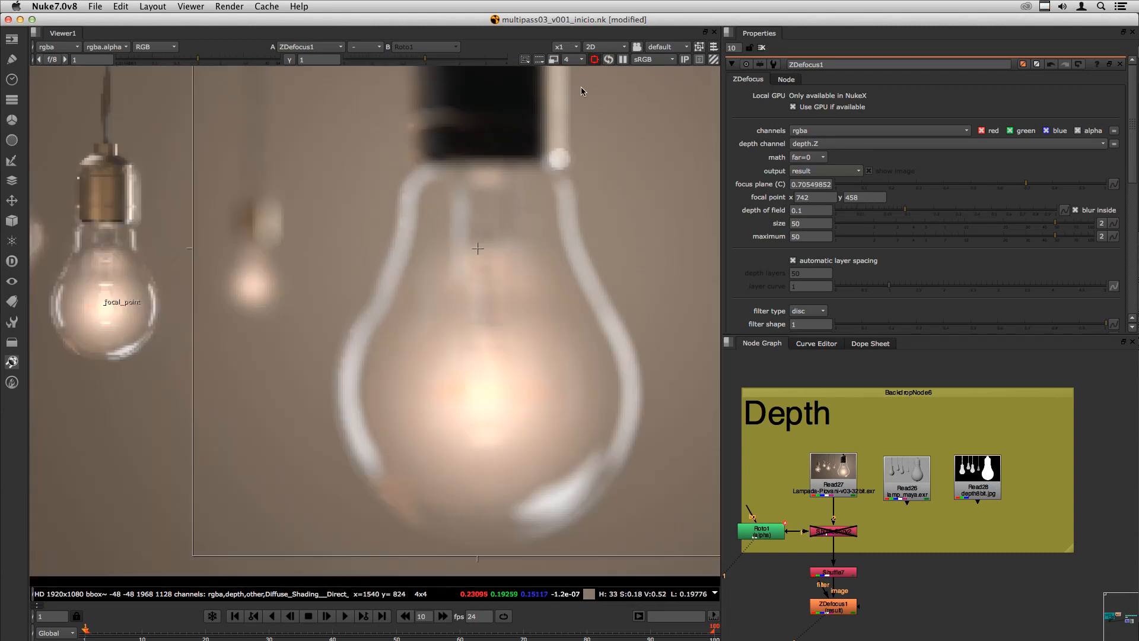
pyautogui.scroll(-5, 380, 127)
pyautogui.moveTo(401, 223); pyautogui.dragTo(363, 313, button='middle')
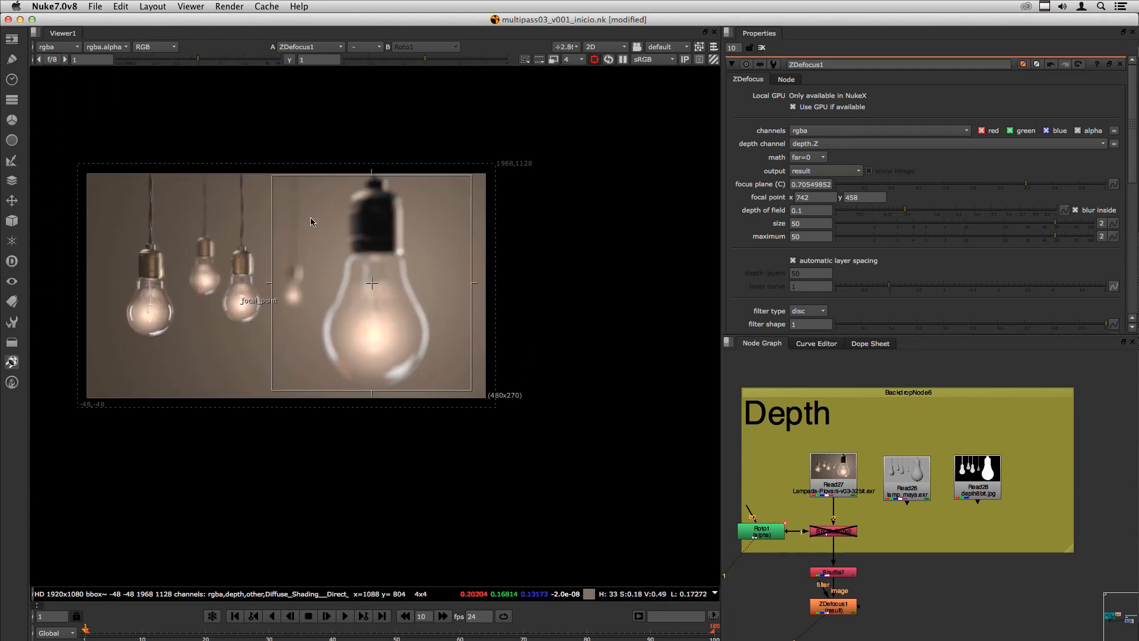
pyautogui.moveTo(272, 174); pyautogui.dragTo(379, 291)
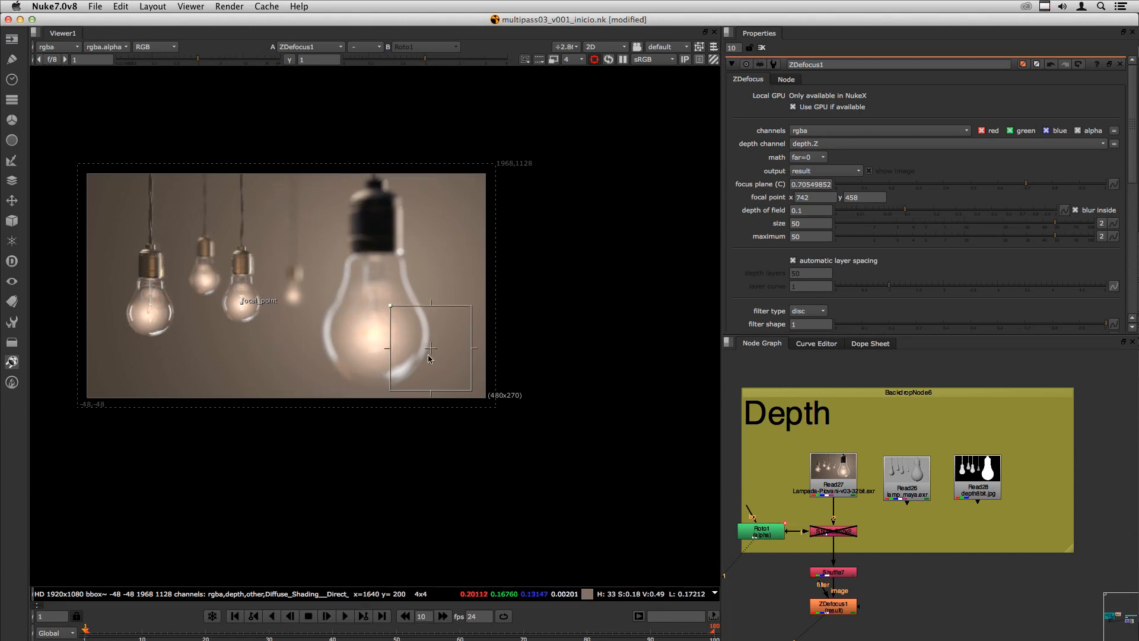
pyautogui.moveTo(428, 347); pyautogui.dragTo(401, 254)
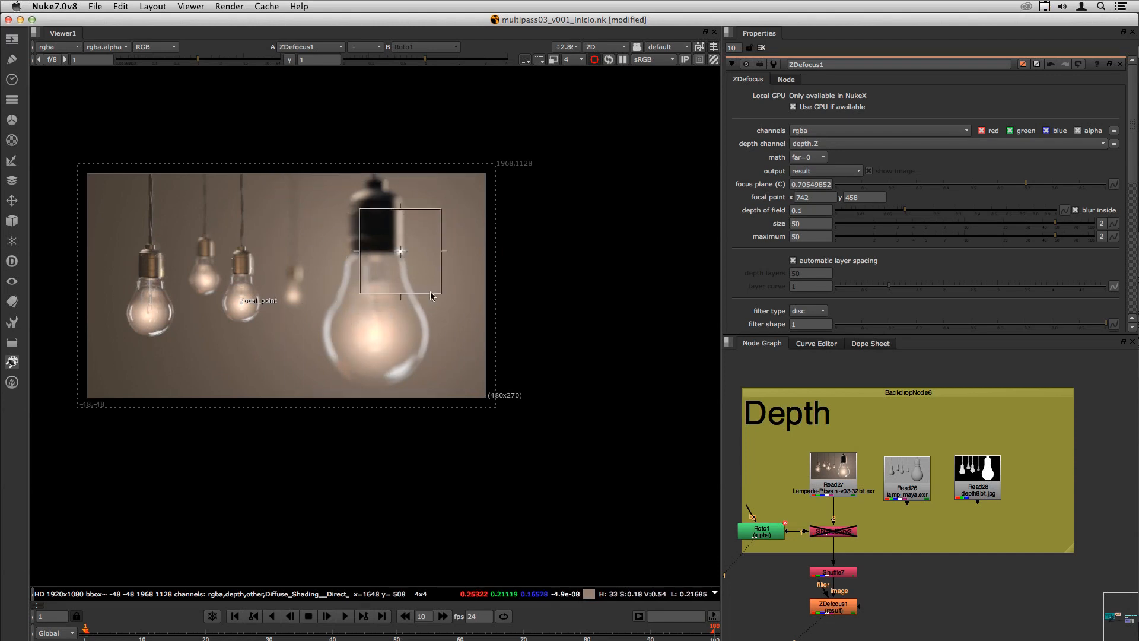
pyautogui.moveTo(441, 291)
pyautogui.mouseDown()
pyautogui.moveTo(451, 305)
pyautogui.moveTo(426, 277)
pyautogui.mouseUp()
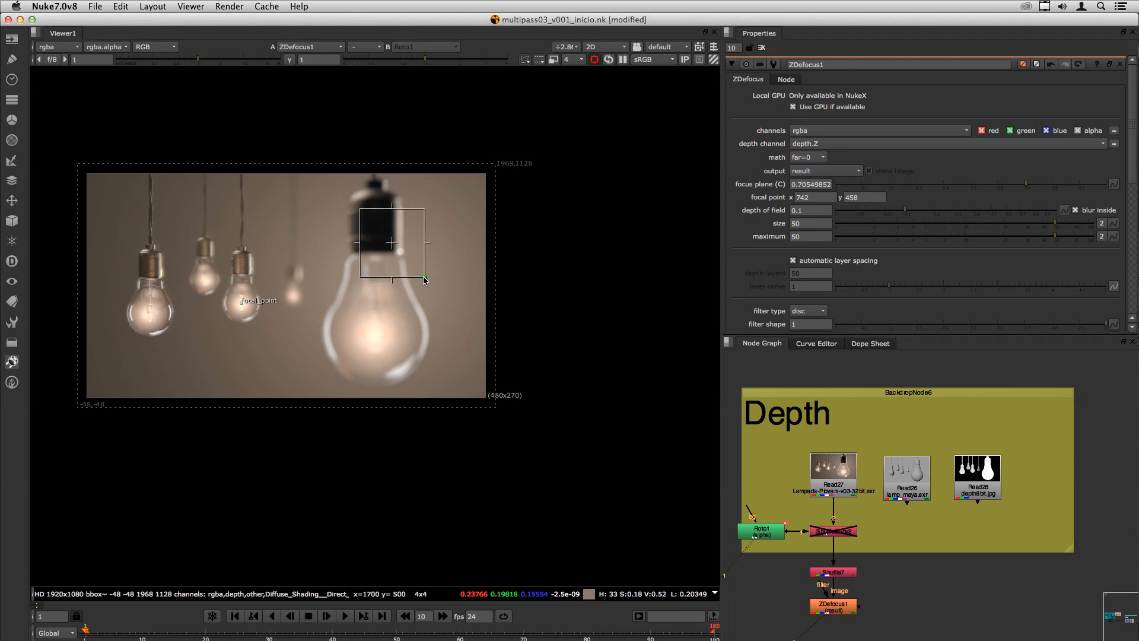
pyautogui.moveTo(392, 243); pyautogui.dragTo(402, 255)
pyautogui.scroll(6, 392, 255)
pyautogui.moveTo(412, 245); pyautogui.dragTo(422, 336, button='middle')
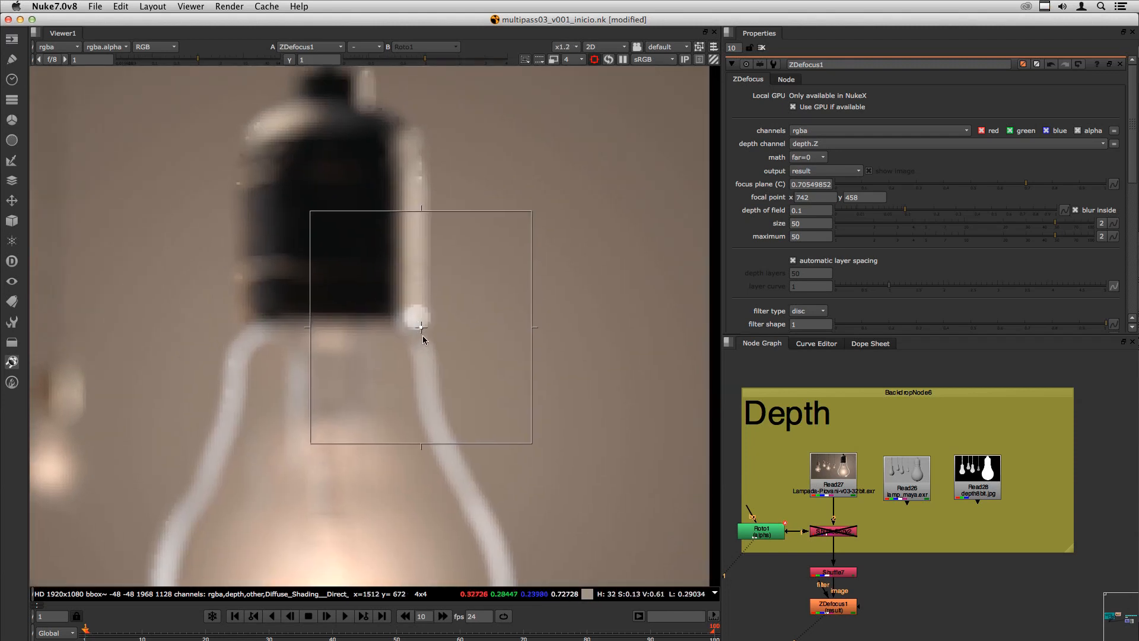
pyautogui.scroll(1, 423, 308)
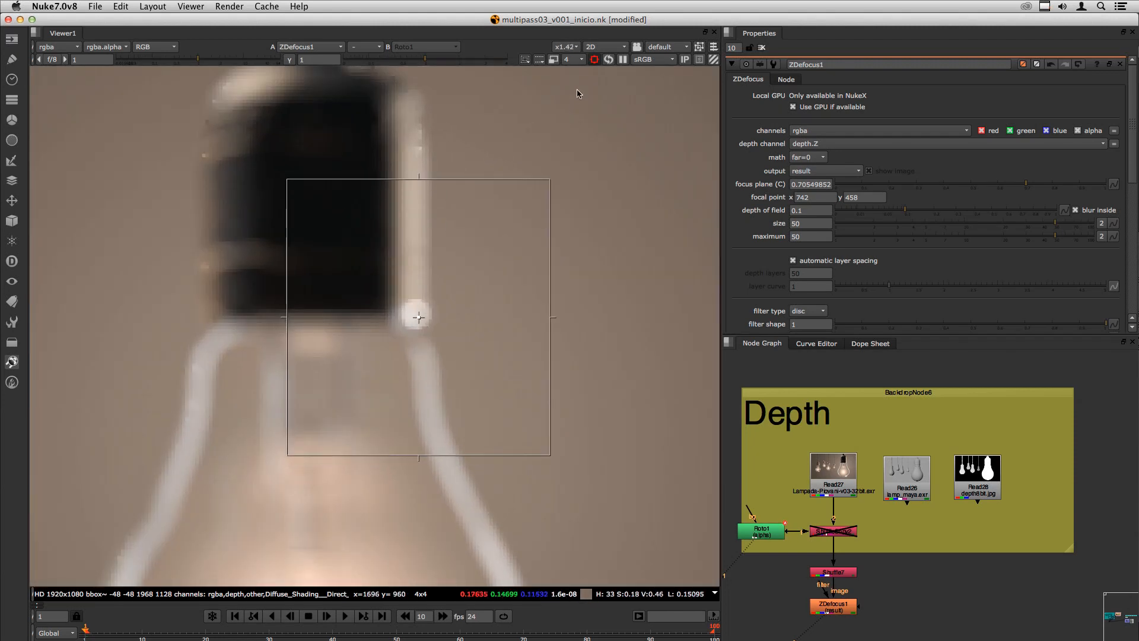
# - Set the viewer's downres factor to 1 and turn the viewer overlays off
pyautogui.click(574, 60)
pyautogui.click(574, 38)
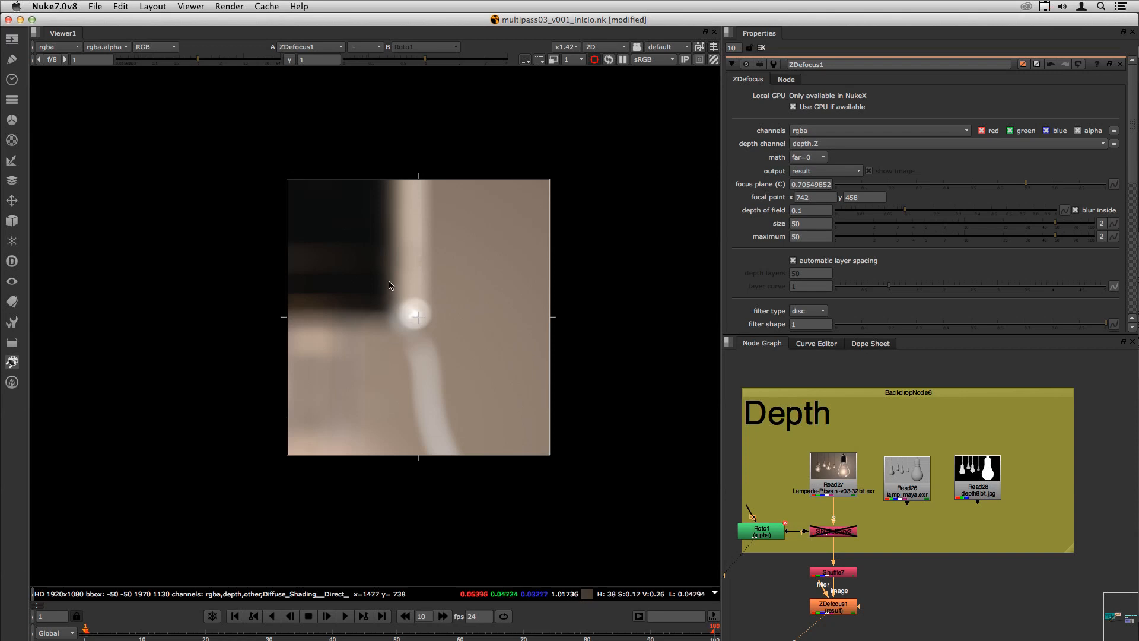
pyautogui.press('o')
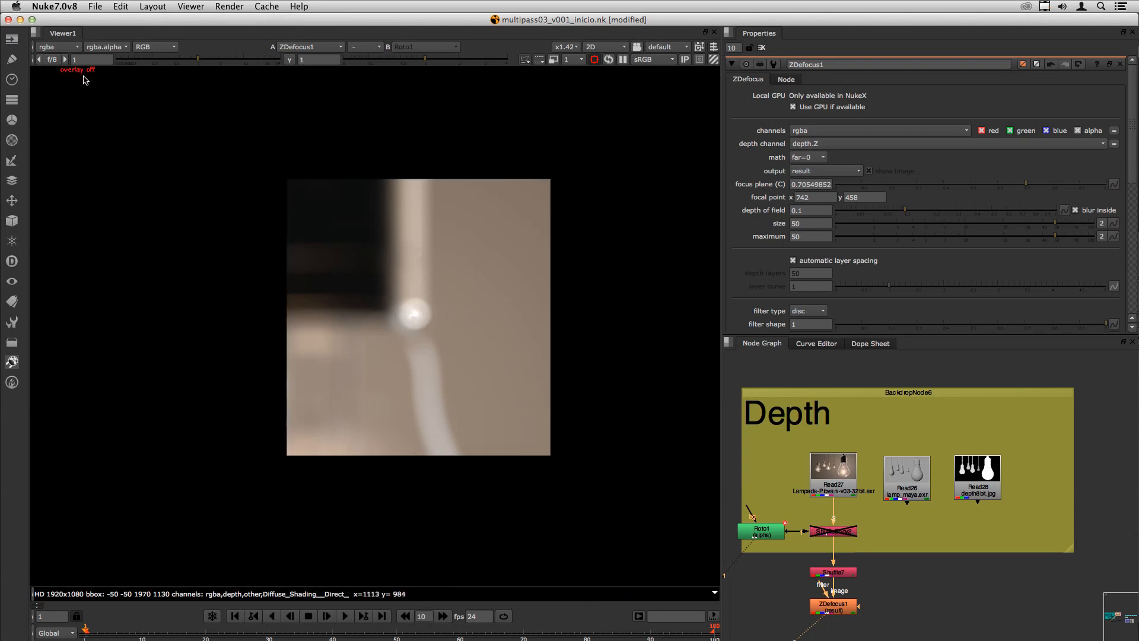
pyautogui.press('o')
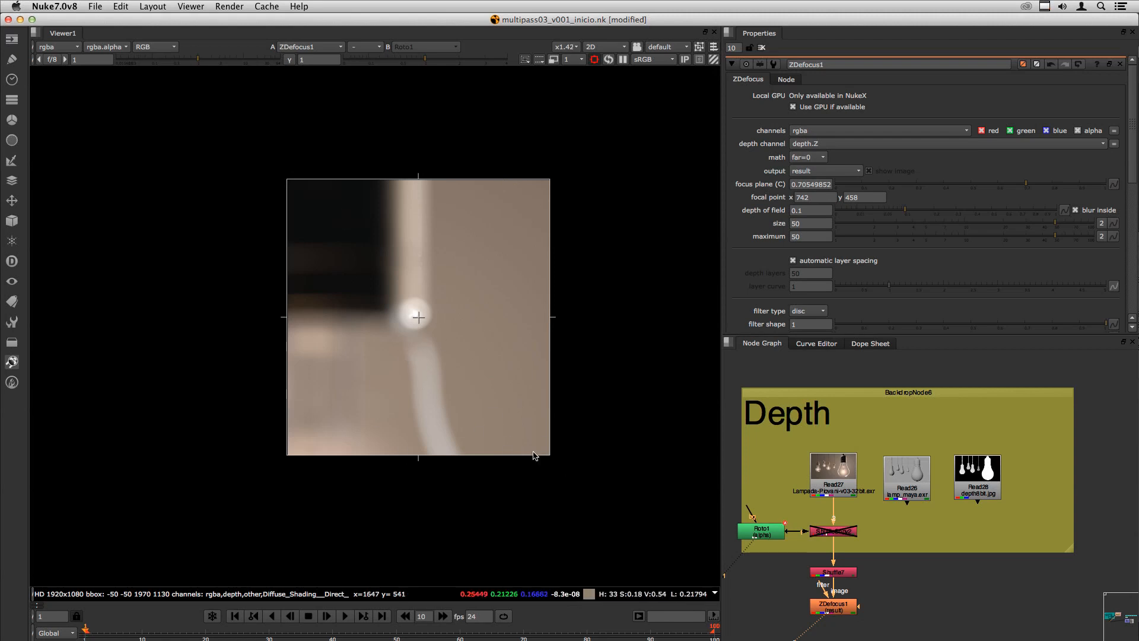
pyautogui.press('o')
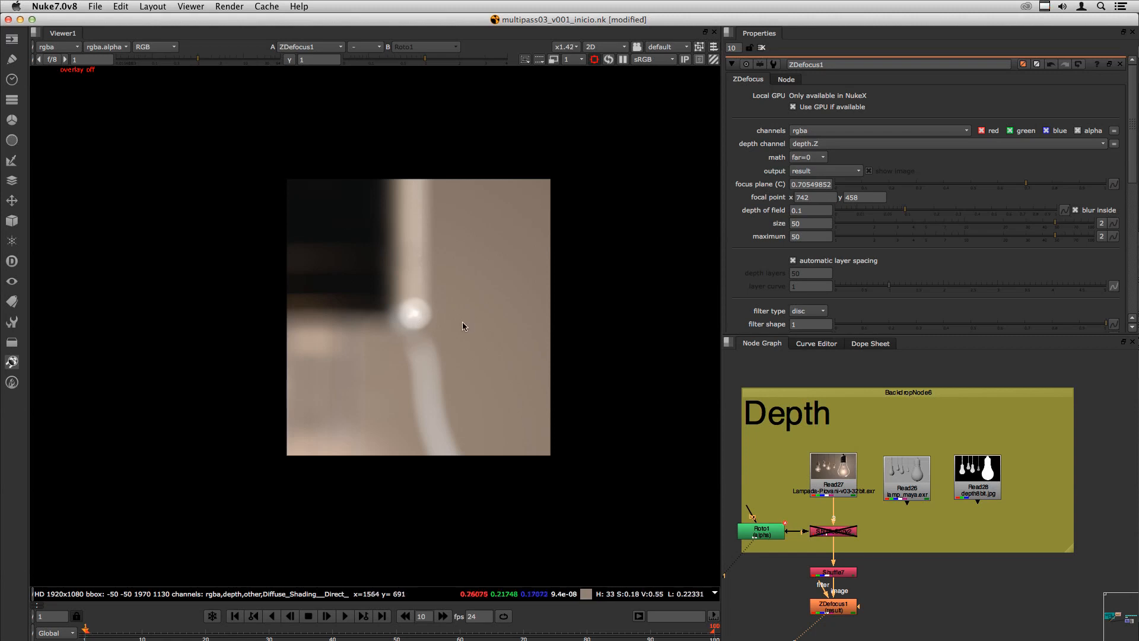
# - Change the ZDefocus1 filter type to bladed and set the number of blades to 3
pyautogui.moveTo(1132, 182); pyautogui.dragTo(1124, 222)
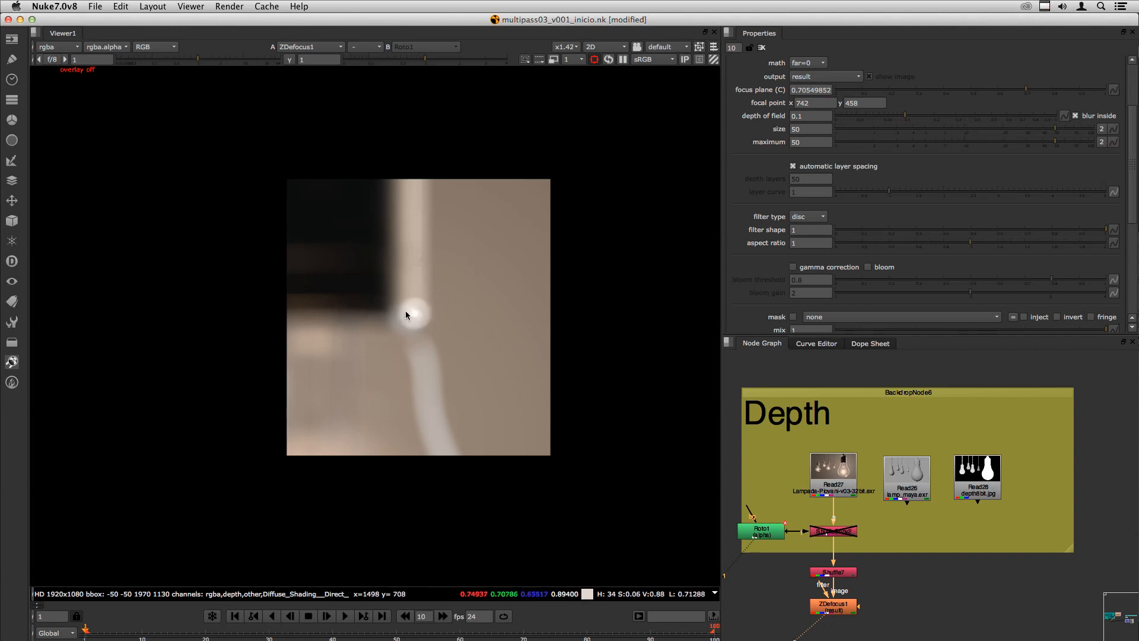
pyautogui.click(797, 218)
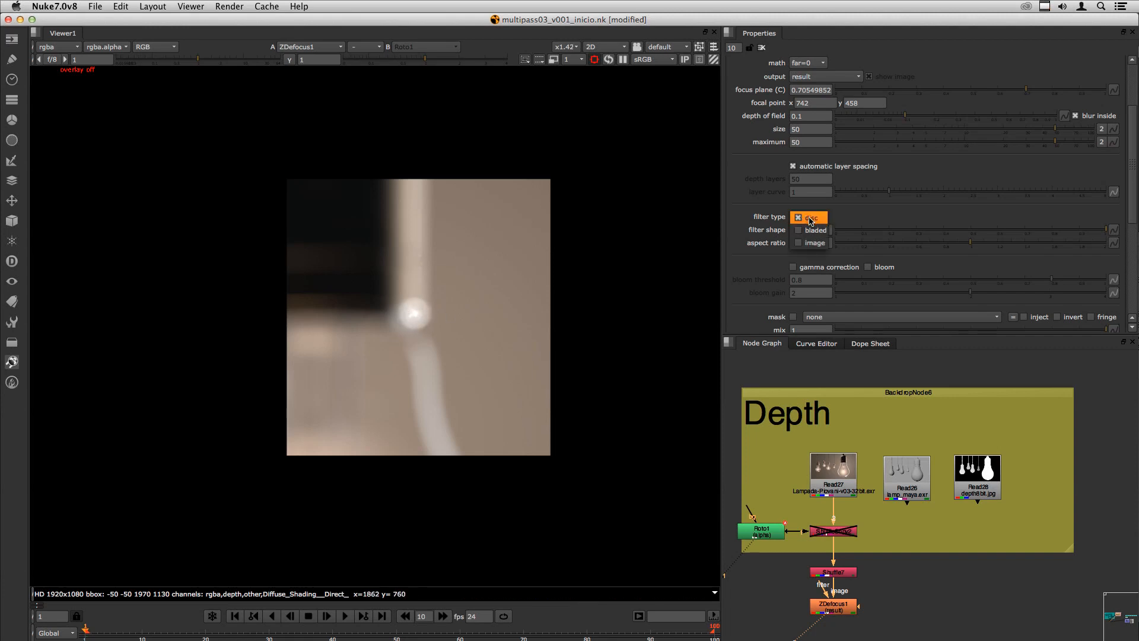
pyautogui.click(808, 230)
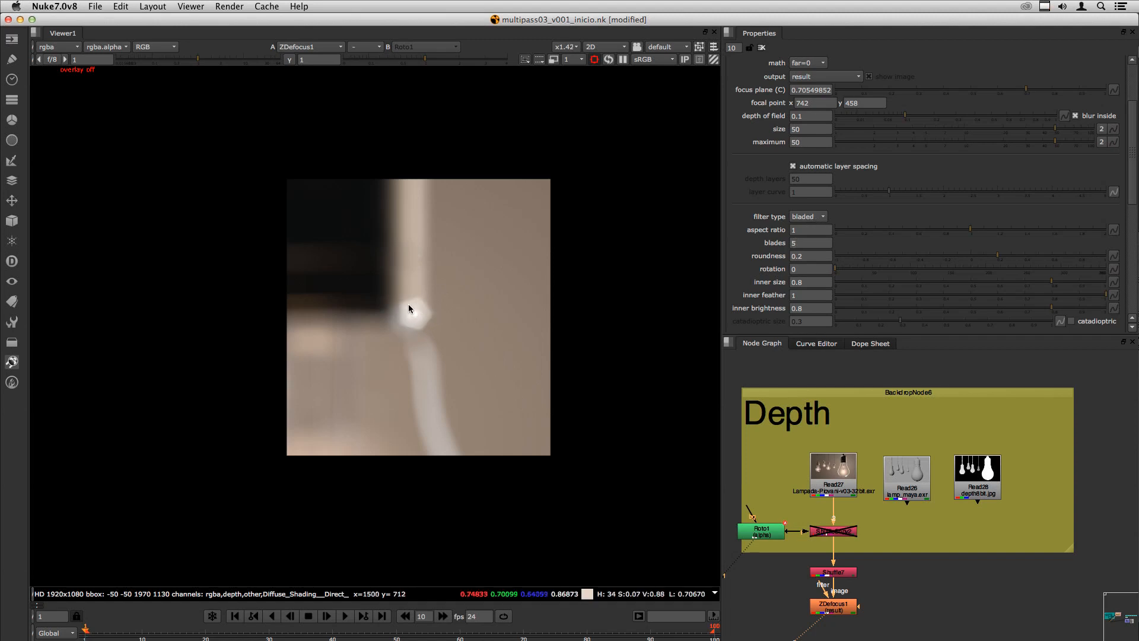
pyautogui.click(802, 242)
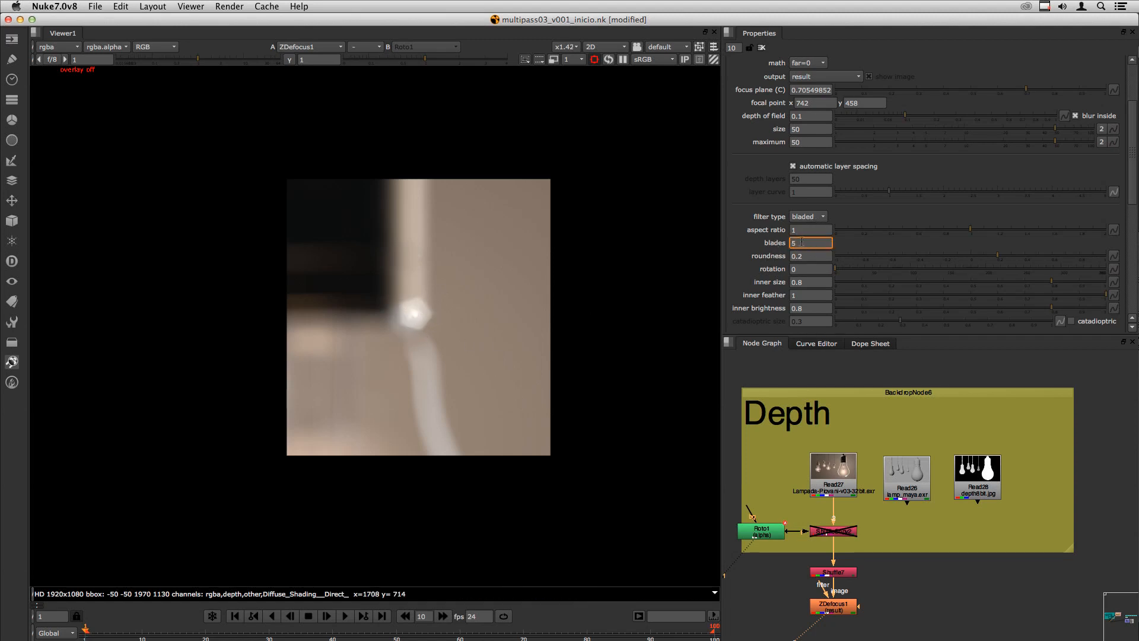
pyautogui.moveTo(801, 243); pyautogui.dragTo(794, 243)
pyautogui.write('3')
pyautogui.press('Return')
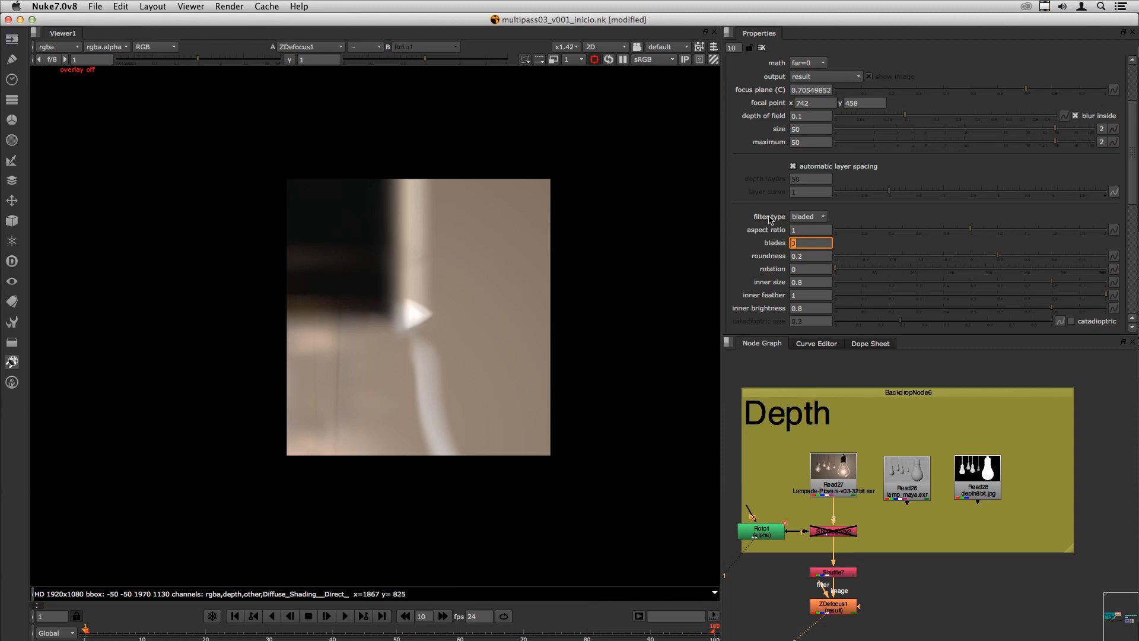
# - Switch the ZDefocus1 filter type to disc and back to bladed
pyautogui.click(807, 217)
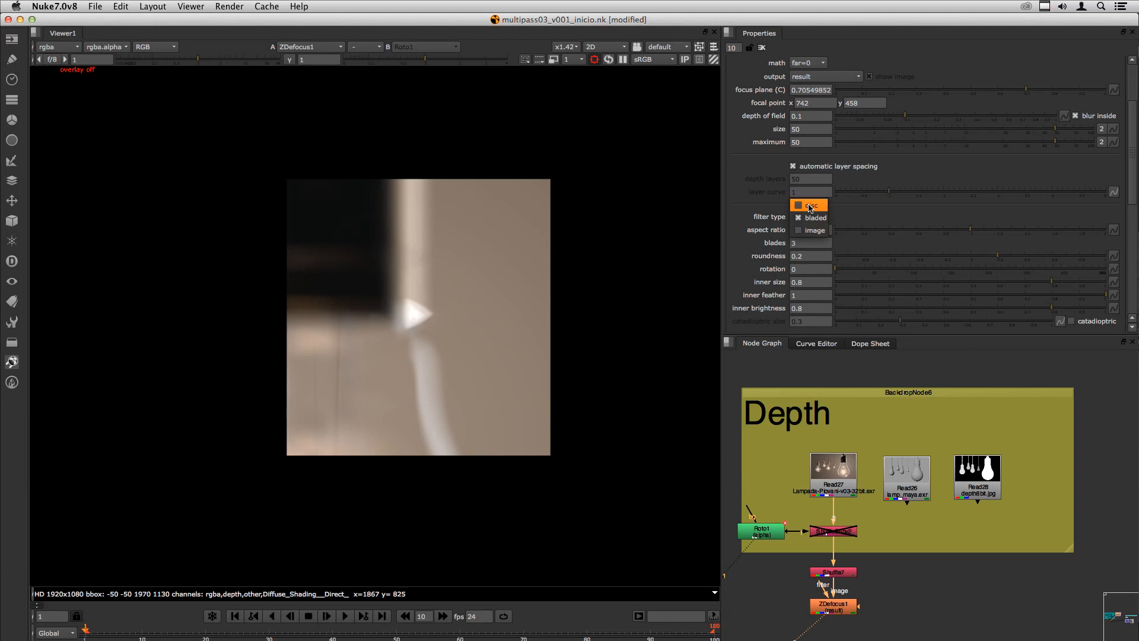
pyautogui.click(808, 205)
pyautogui.click(812, 217)
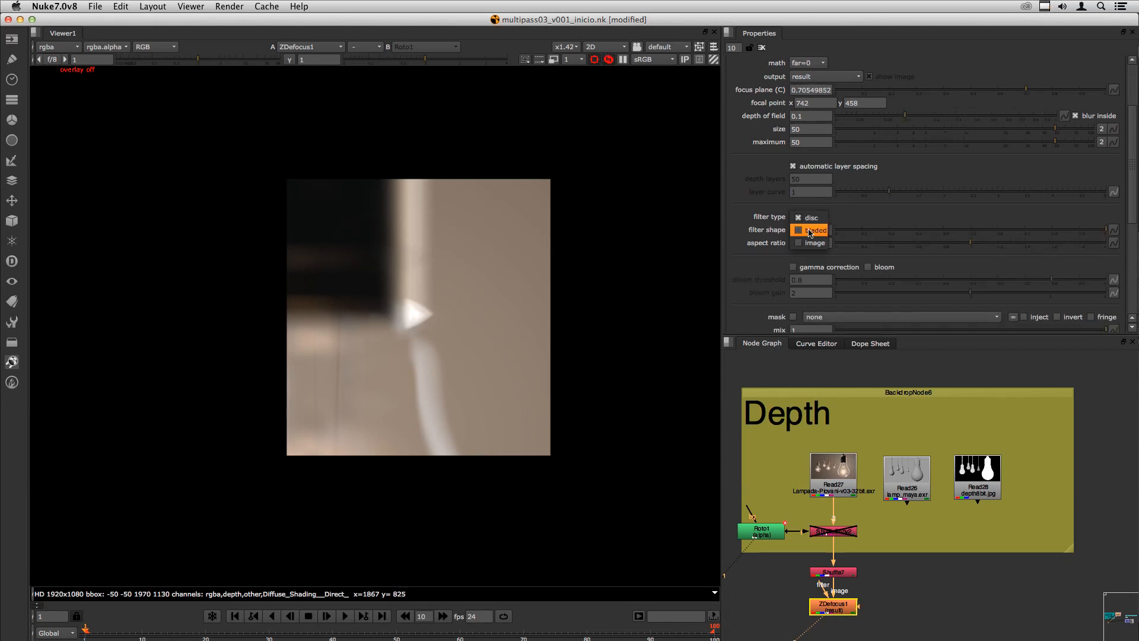
pyautogui.click(810, 230)
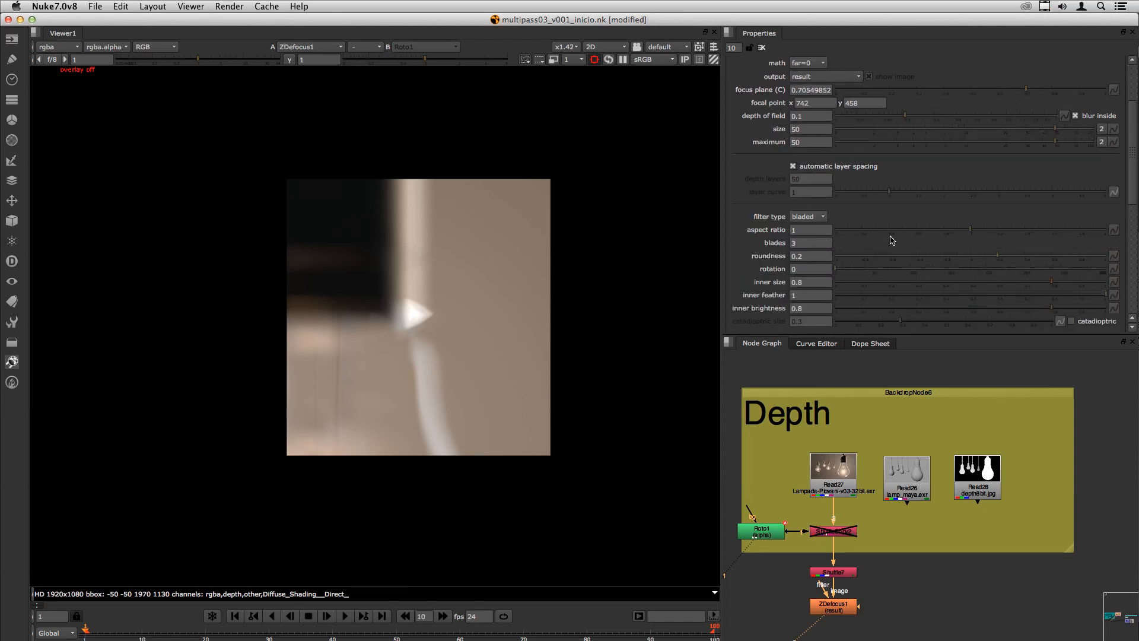
# - Look through the bladed filter's parameters and the available filter types
pyautogui.click(808, 242)
pyautogui.click(808, 257)
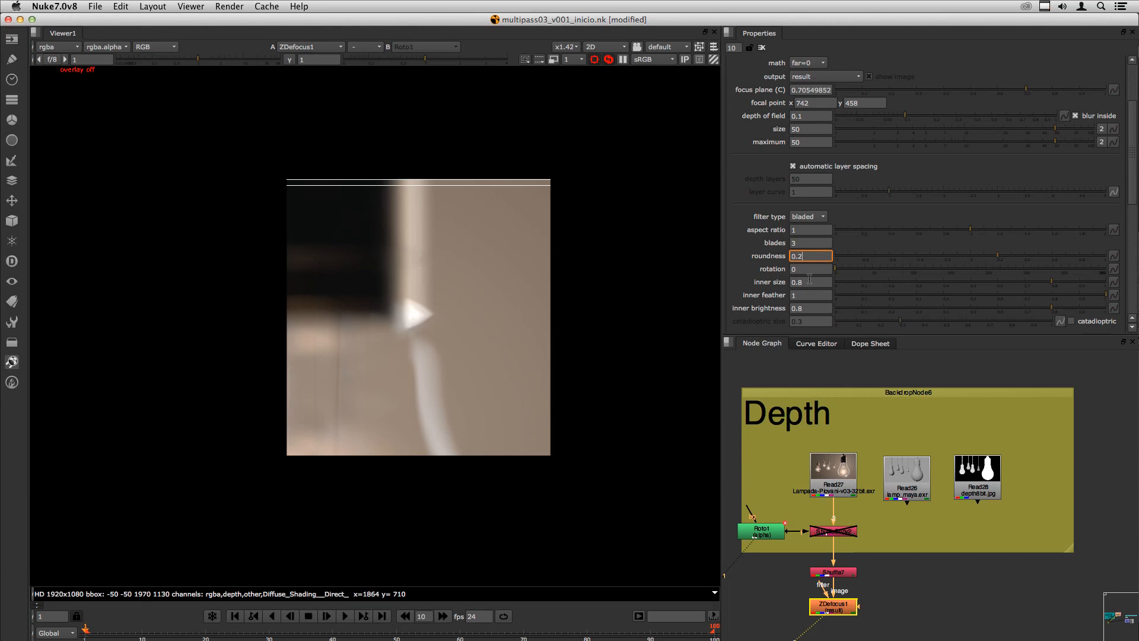
pyautogui.moveTo(1132, 186); pyautogui.dragTo(1131, 201)
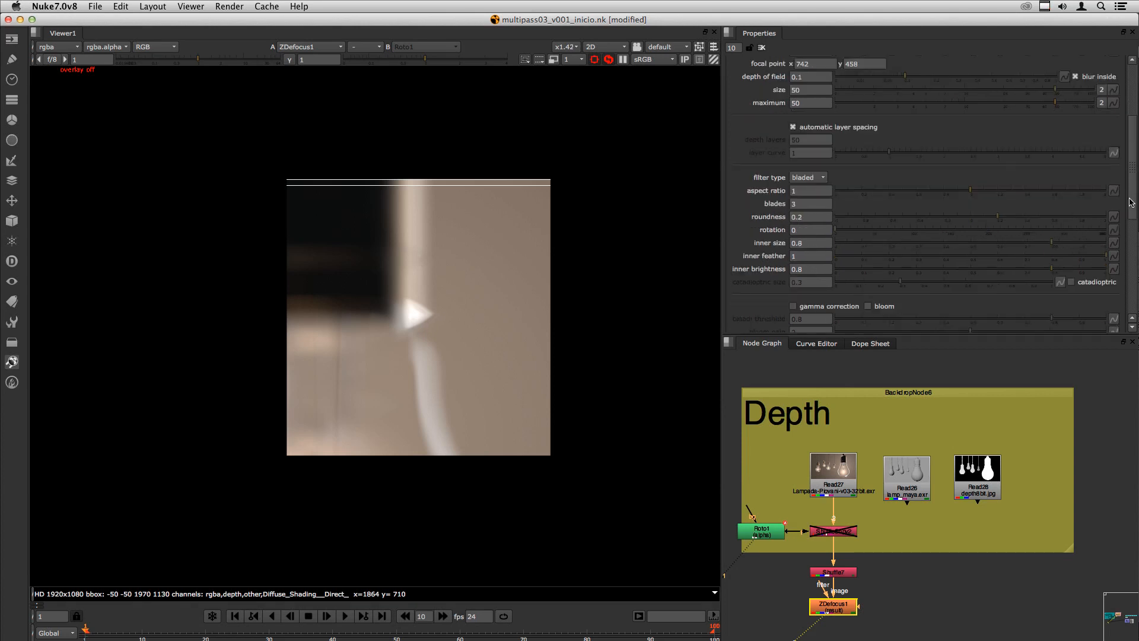
pyautogui.scroll(-1, 950, 220)
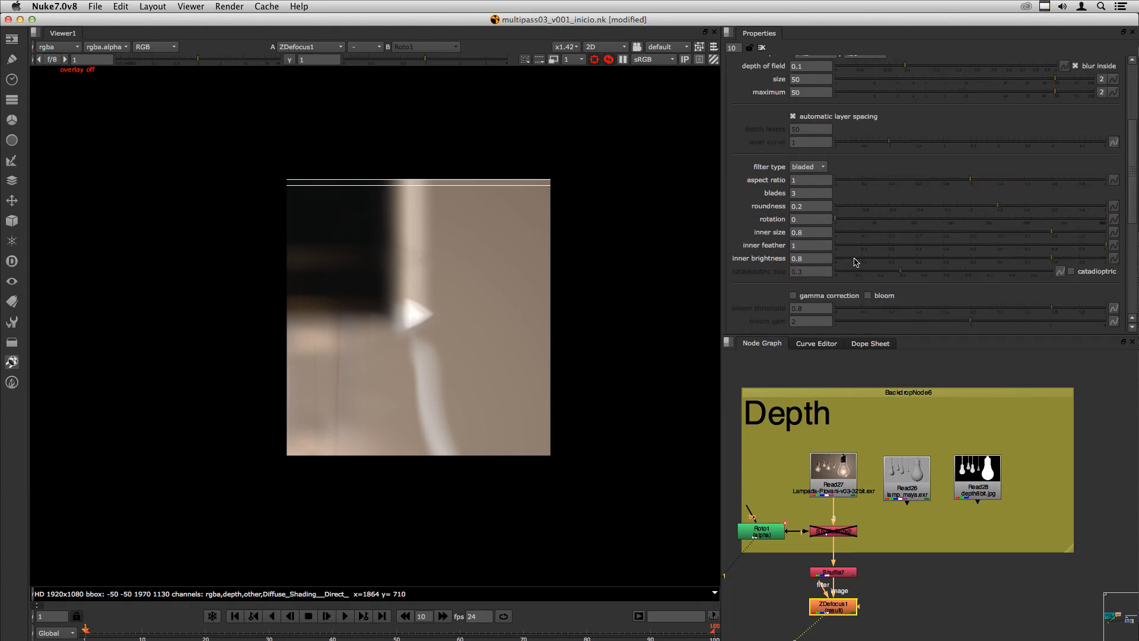
pyautogui.click(811, 167)
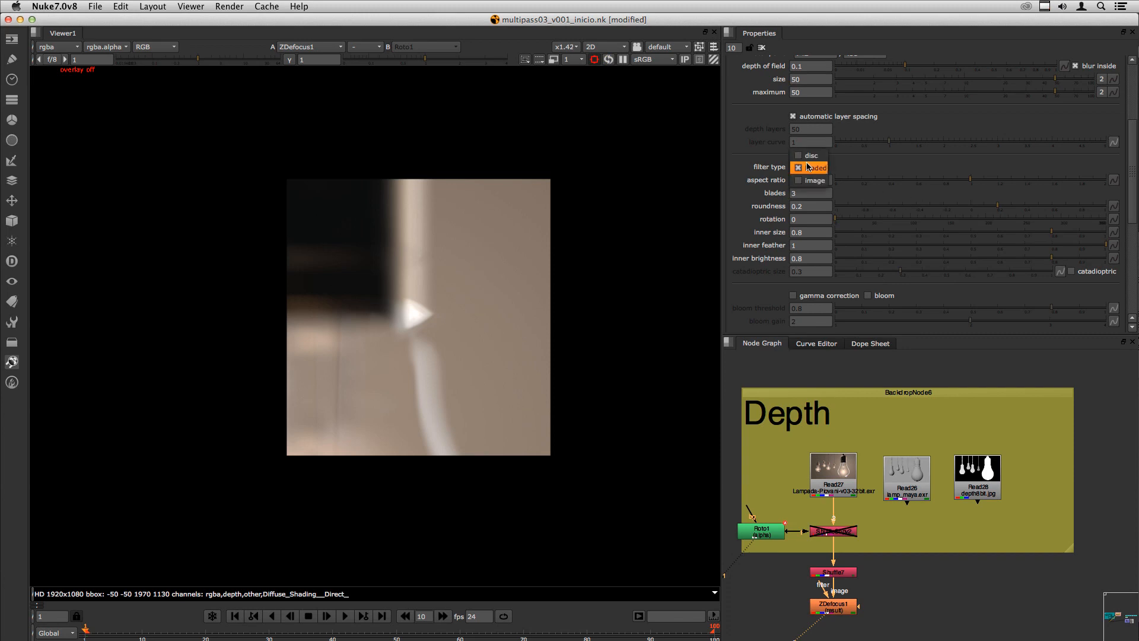
pyautogui.press('Escape')
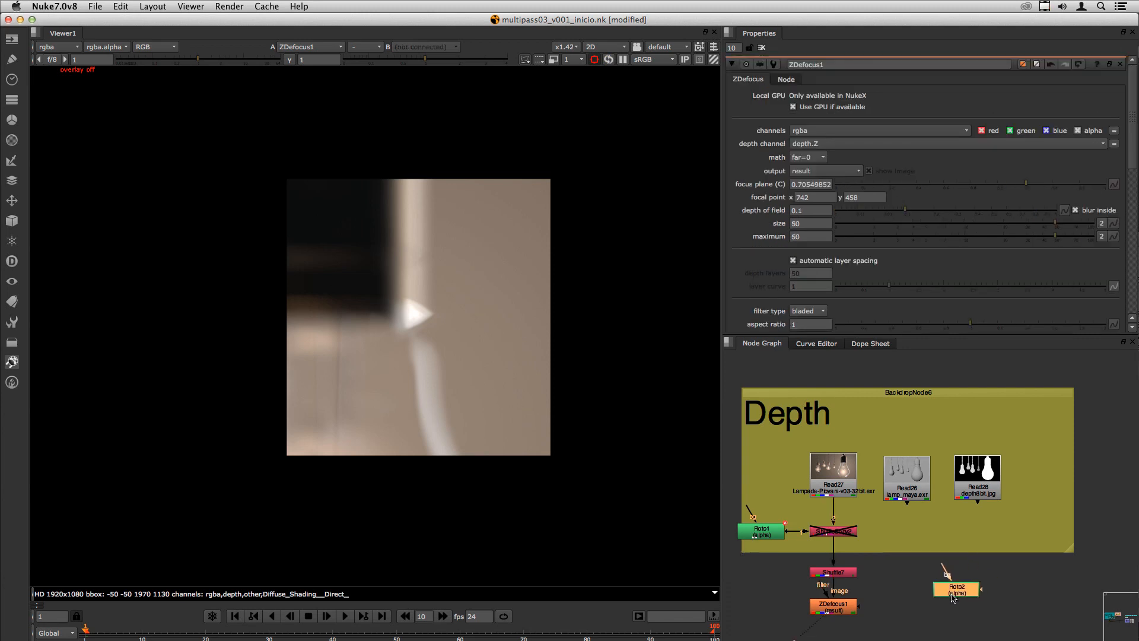
# - Place the Roto2 node beside the Shuffle node and view its alpha channel with the region of interest off
pyautogui.press('o')
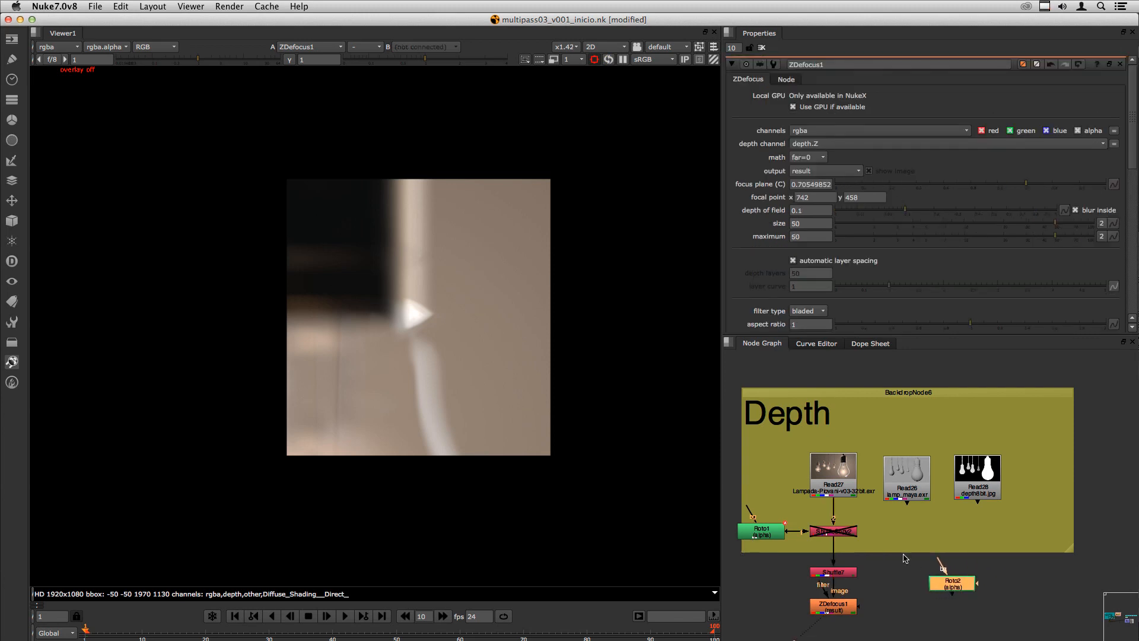
pyautogui.click(915, 593)
pyautogui.moveTo(952, 591); pyautogui.dragTo(935, 586)
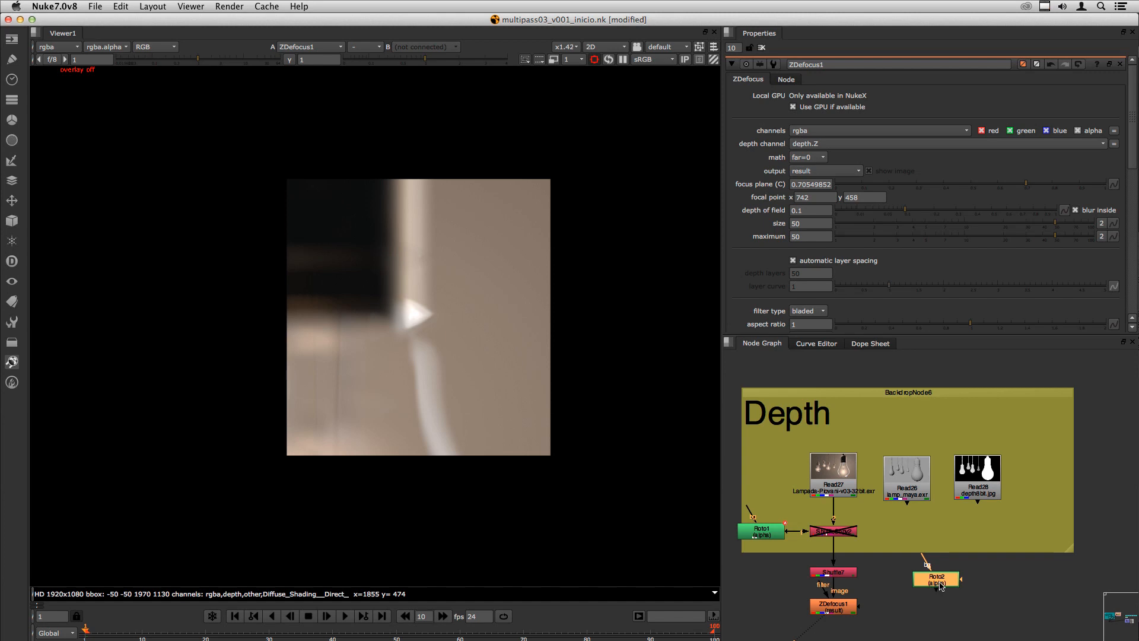
pyautogui.press('1')
pyautogui.press('f')
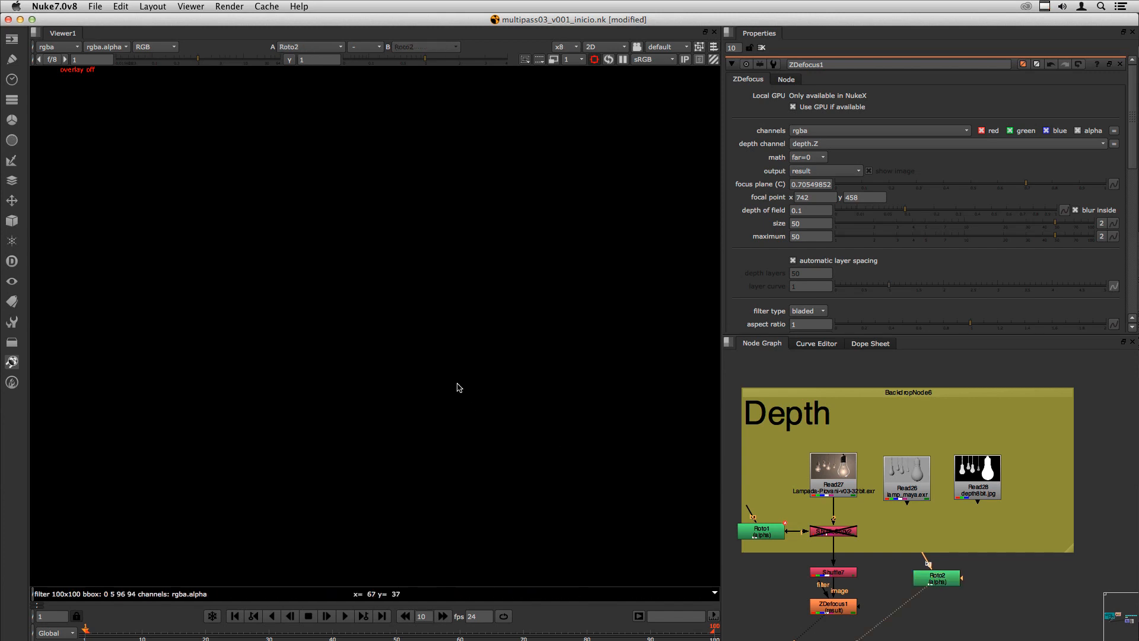
pyautogui.click(595, 60)
pyautogui.press('a')
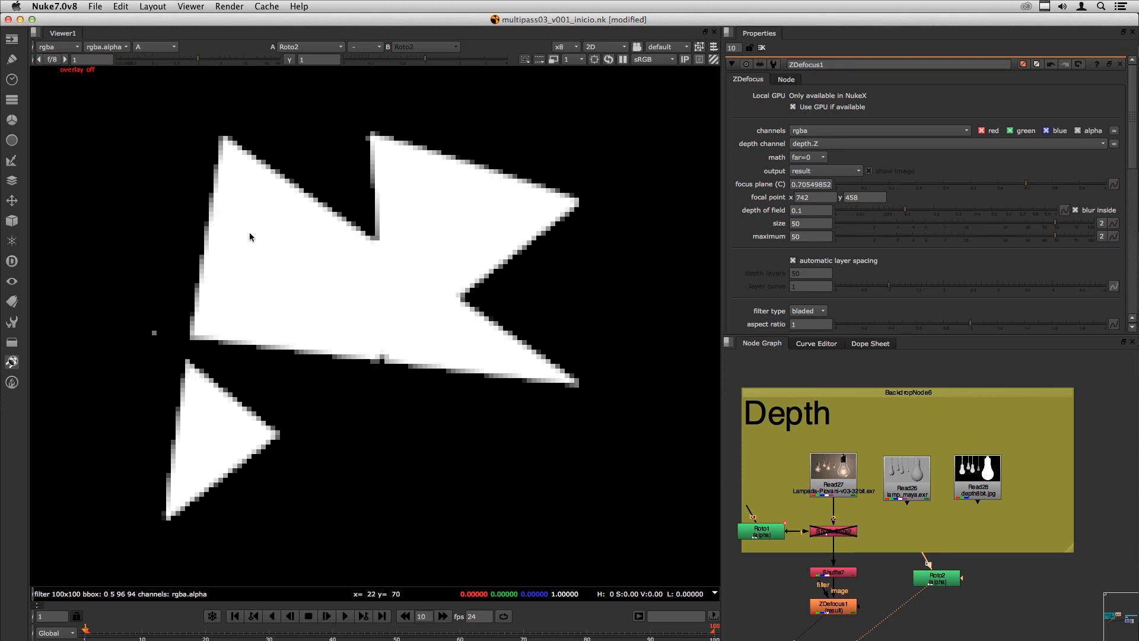
# - Turn the viewer overlays back on and frame the whole Roto2 shape within its filter format
pyautogui.press('-')
pyautogui.press('-')
pyautogui.press('-')
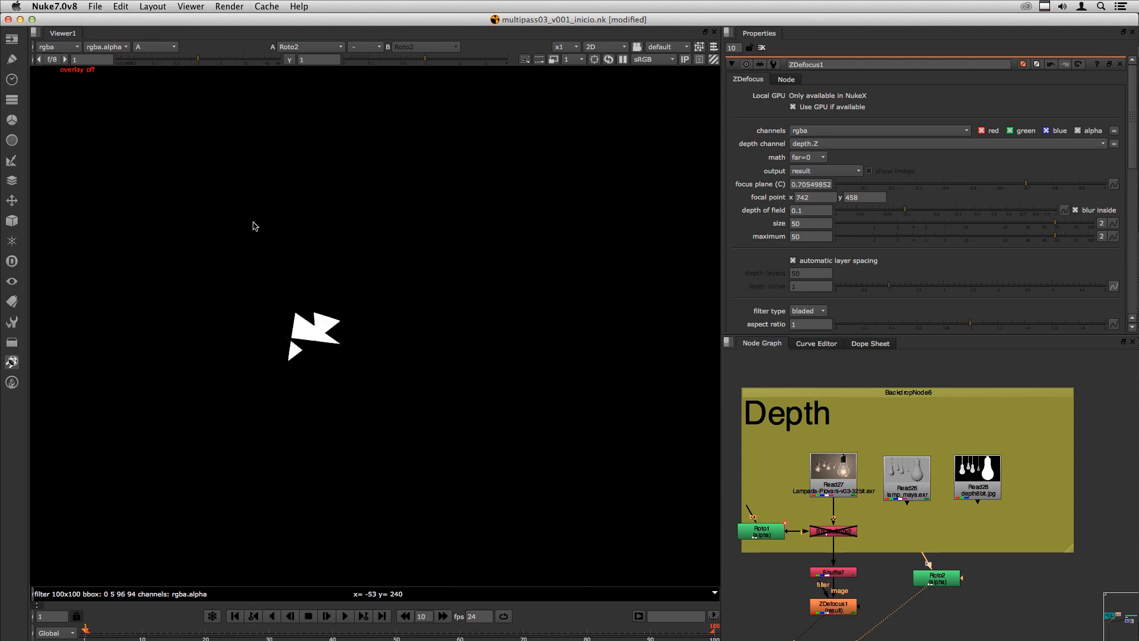
pyautogui.press('o')
pyautogui.scroll(6, 309, 335)
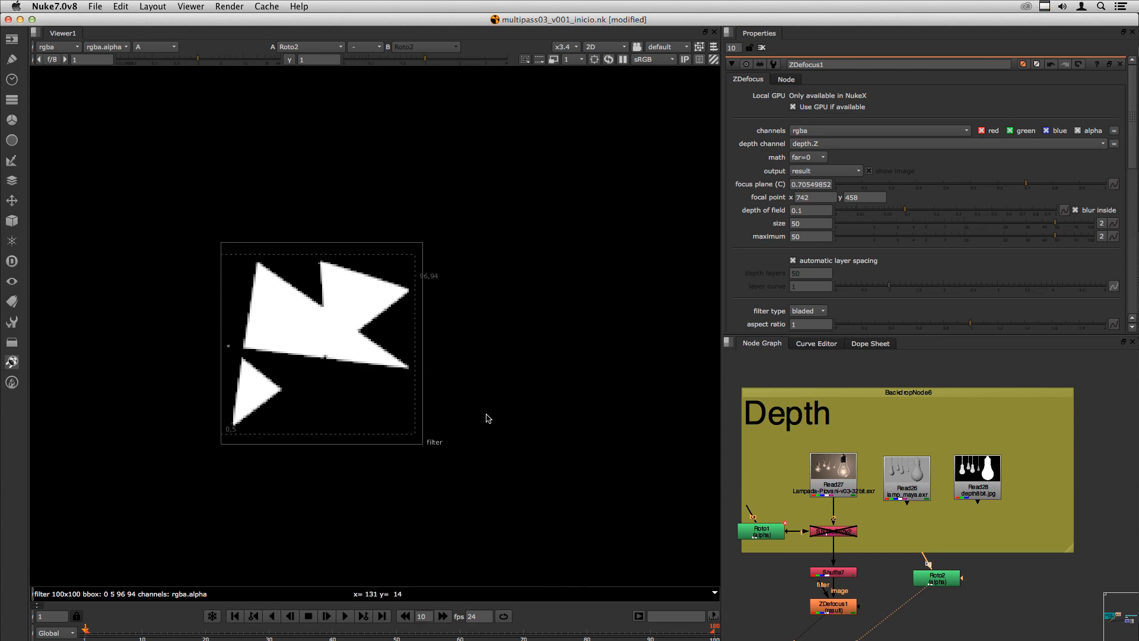
# - View the ZDefocus1 result in RGB, framed on the region of interest around the bright highlight
pyautogui.click(842, 609)
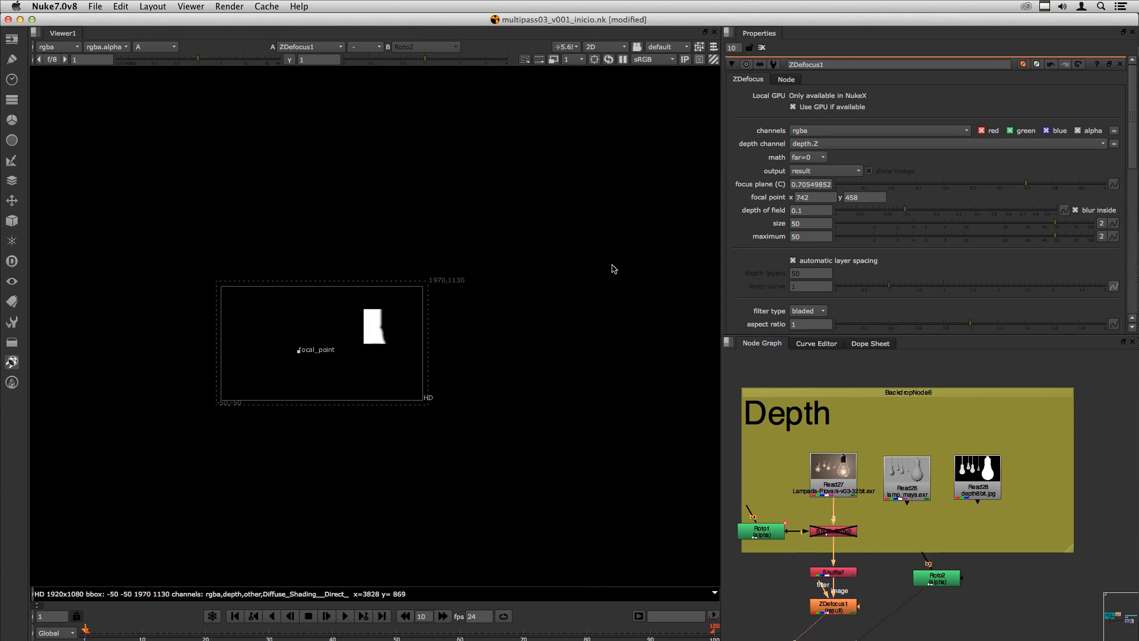
pyautogui.press('1')
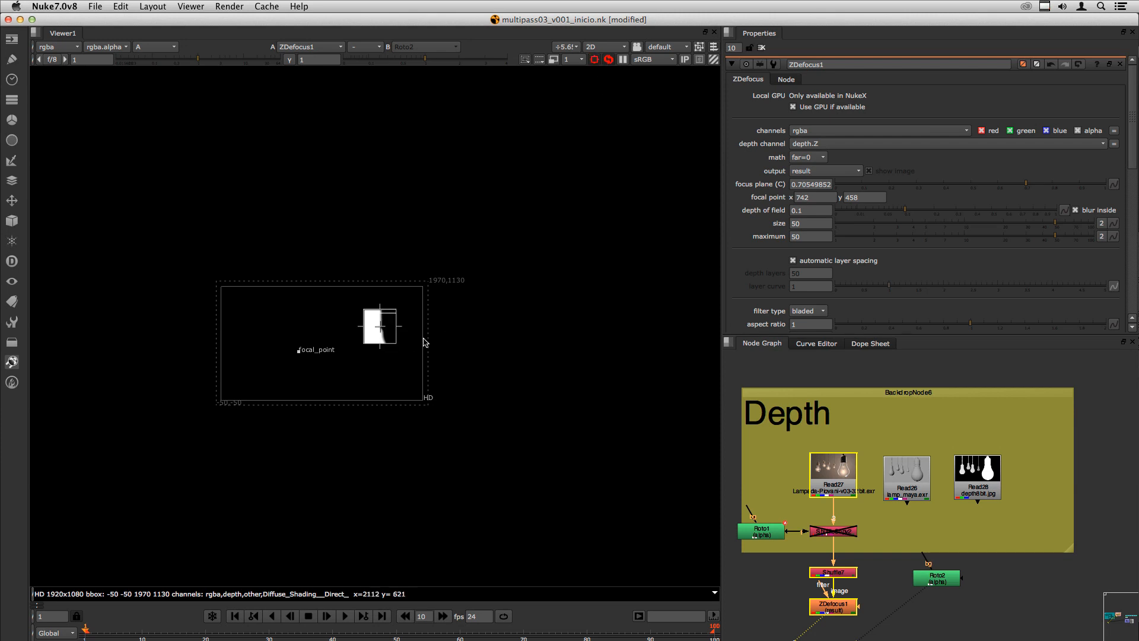
pyautogui.scroll(5, 425, 338)
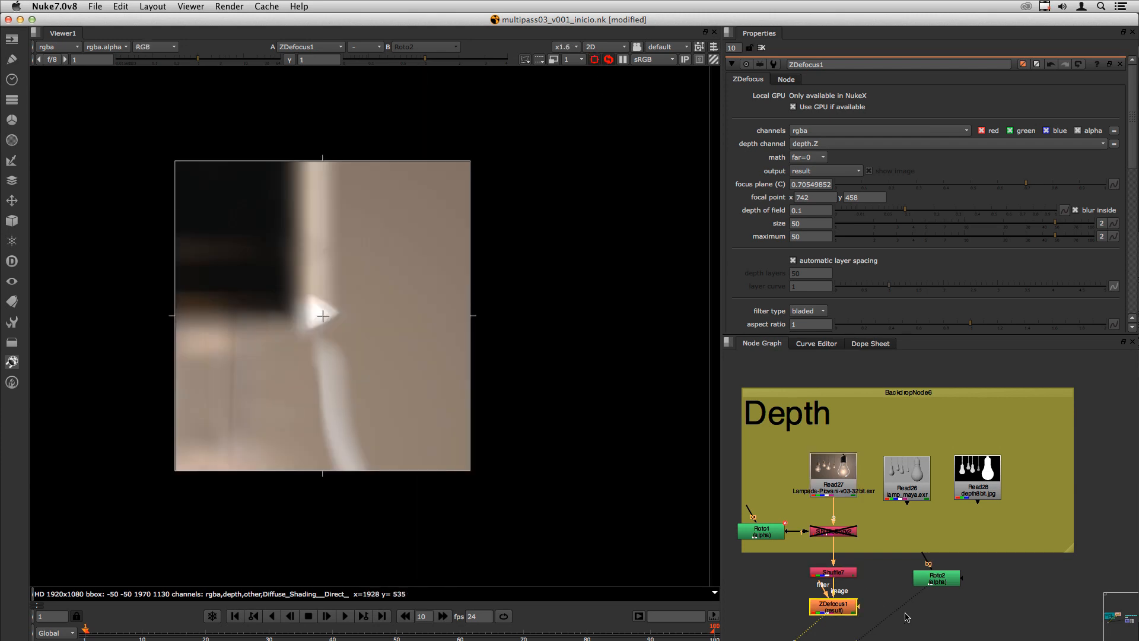
# - Place Roto2 beside ZDefocus1, connect it to the filter input and set the filter type to image
pyautogui.moveTo(939, 585); pyautogui.dragTo(764, 611)
pyautogui.click(842, 611)
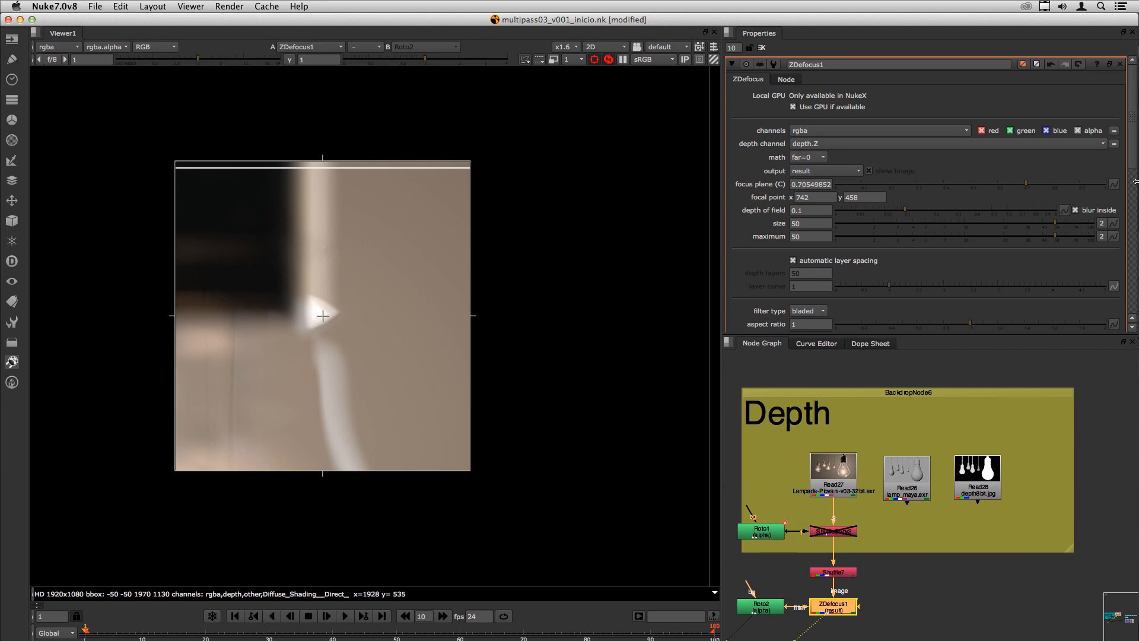
pyautogui.scroll(-5, 890, 178)
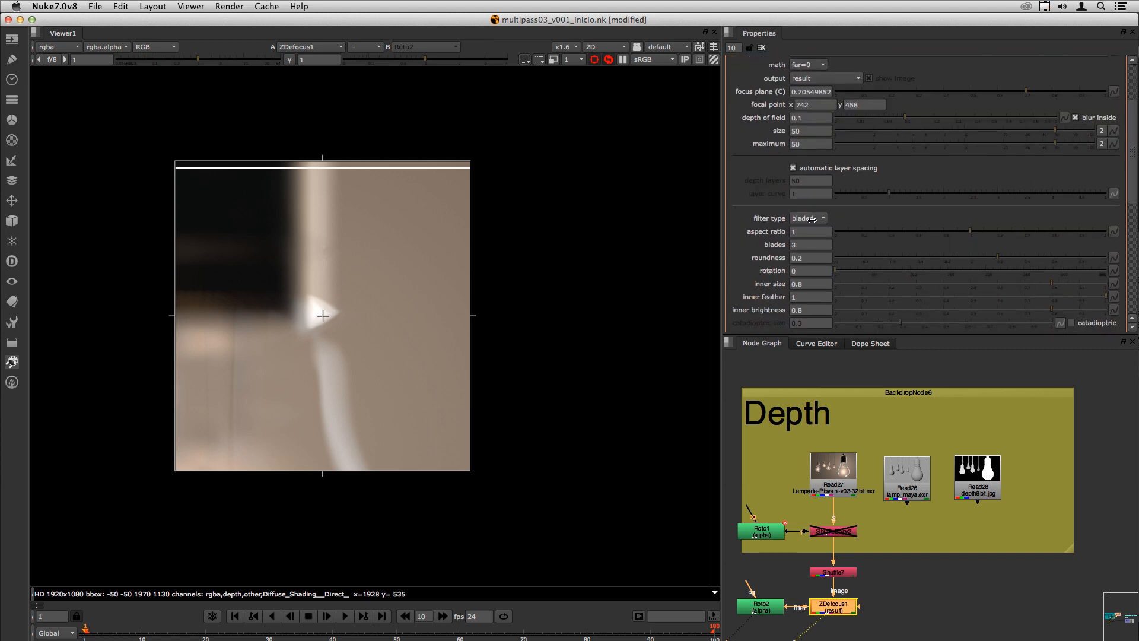
pyautogui.click(812, 219)
pyautogui.click(814, 232)
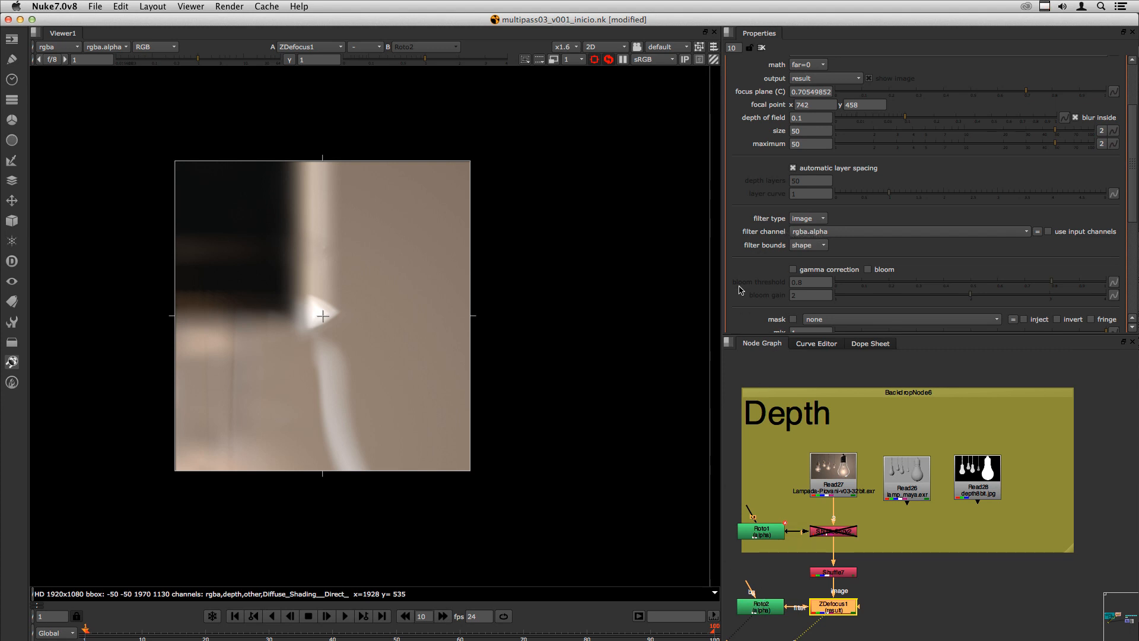
# - Hide the viewer overlays and enable gamma correction and bloom on ZDefocus1
pyautogui.press('o')
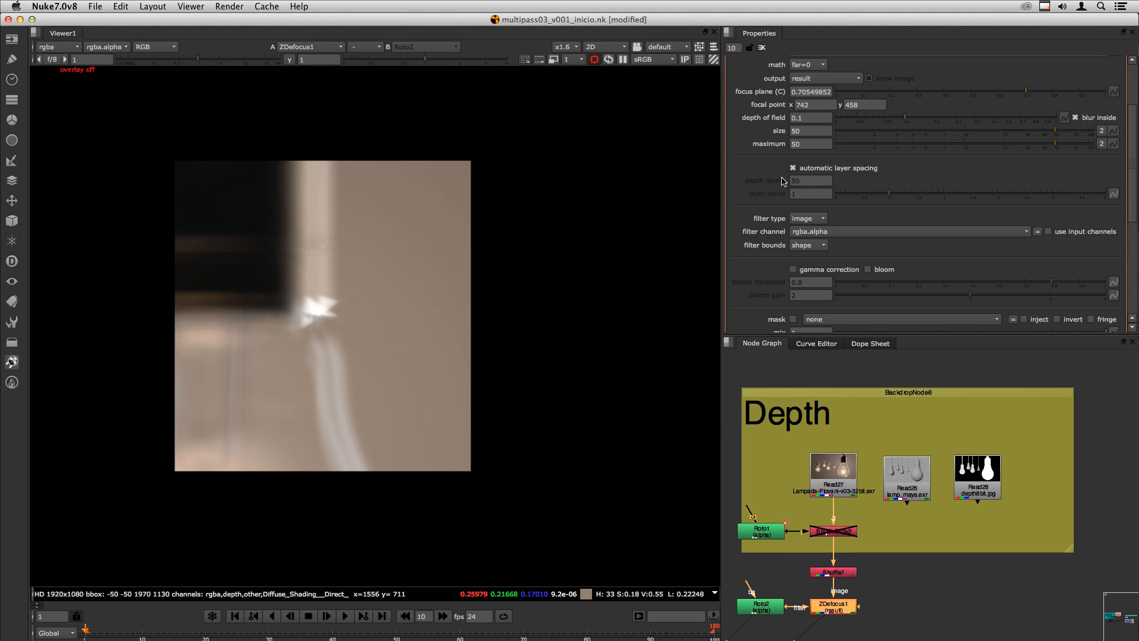
pyautogui.click(794, 270)
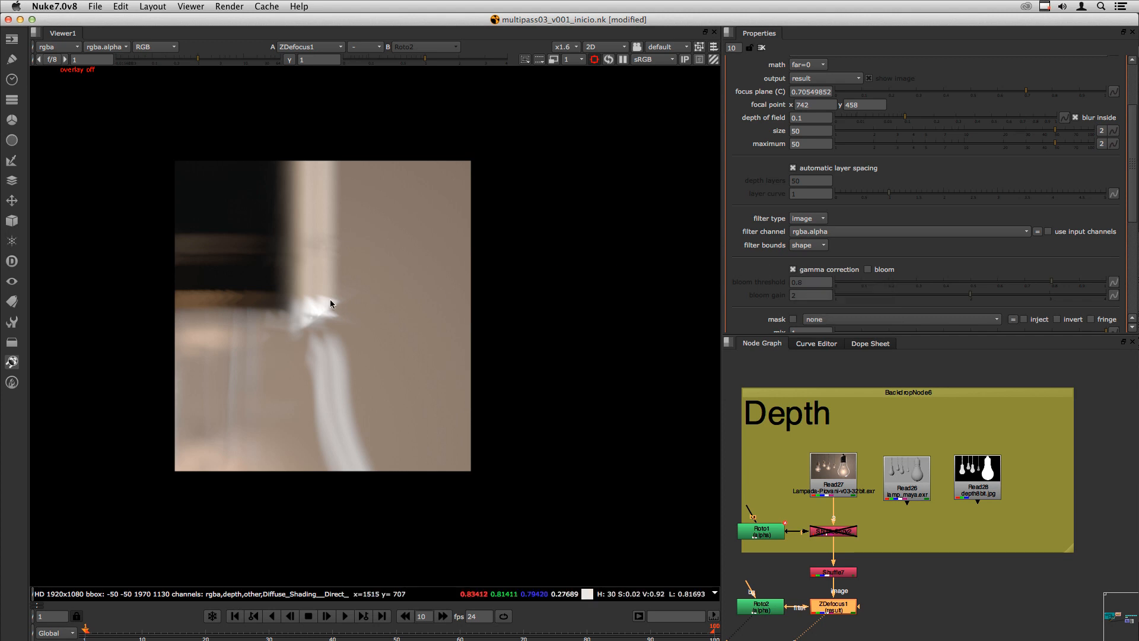
pyautogui.click(868, 270)
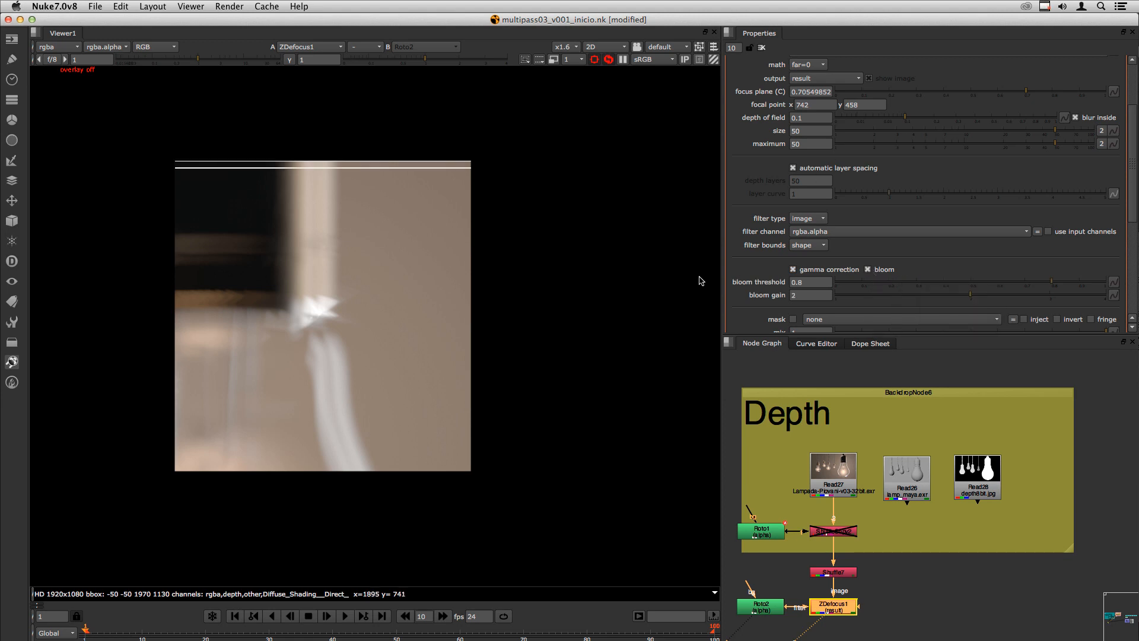
pyautogui.moveTo(817, 286); pyautogui.dragTo(788, 286)
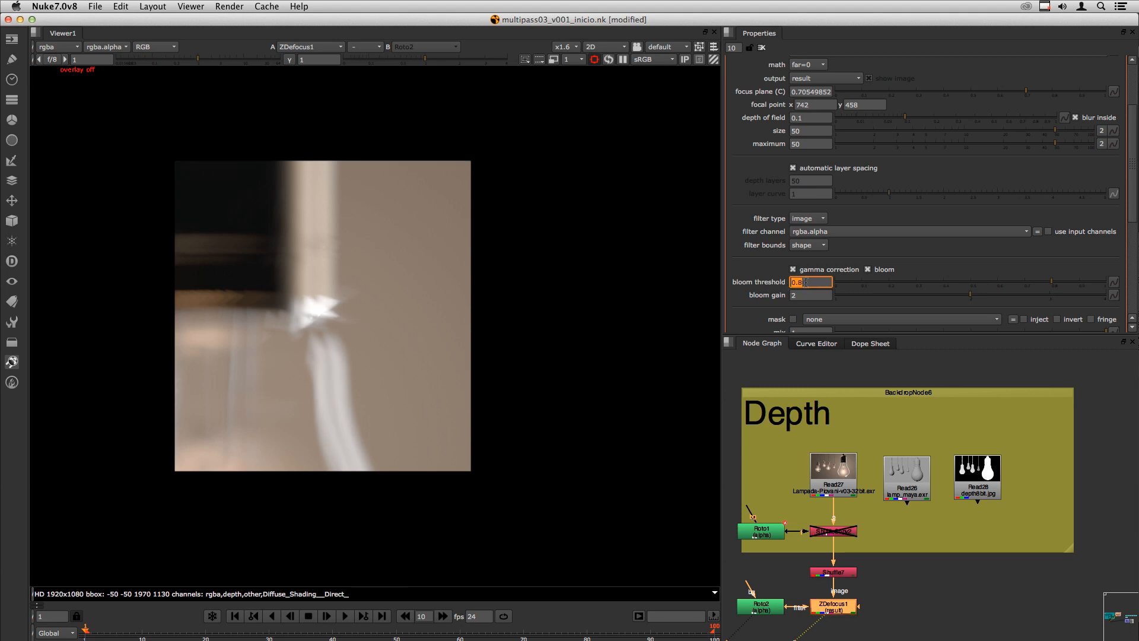
pyautogui.press('Tab')
pyautogui.hotkey('shift', 'Tab')
# - Turn the viewer overlays back on and switch off the region of interest to render the whole HD frame
pyautogui.scroll(-5, 594, 282)
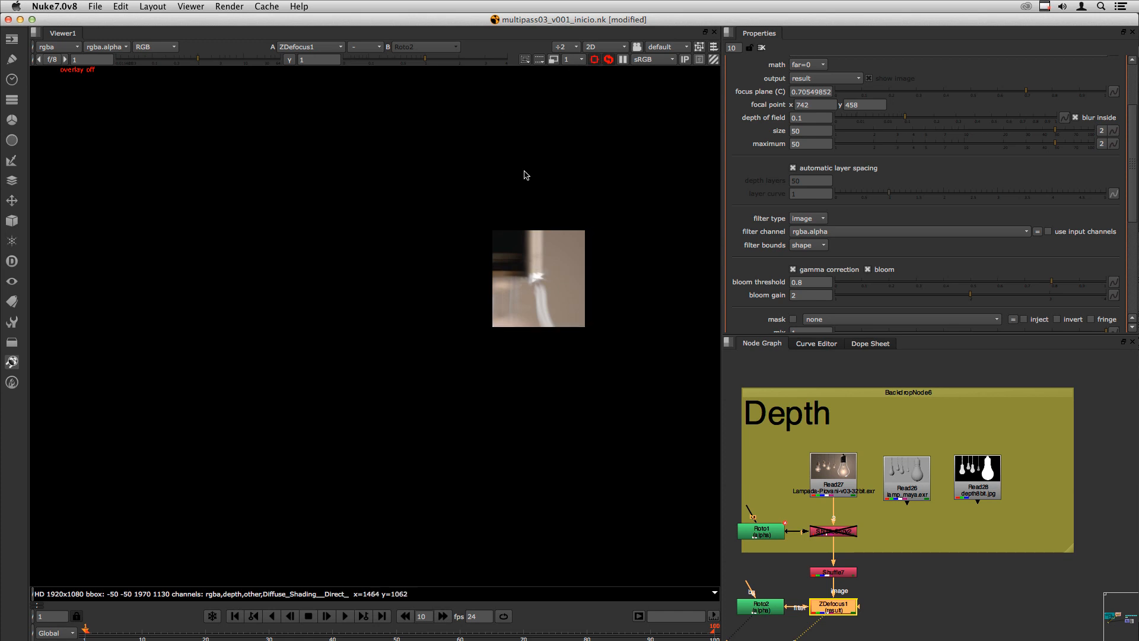
pyautogui.press('o')
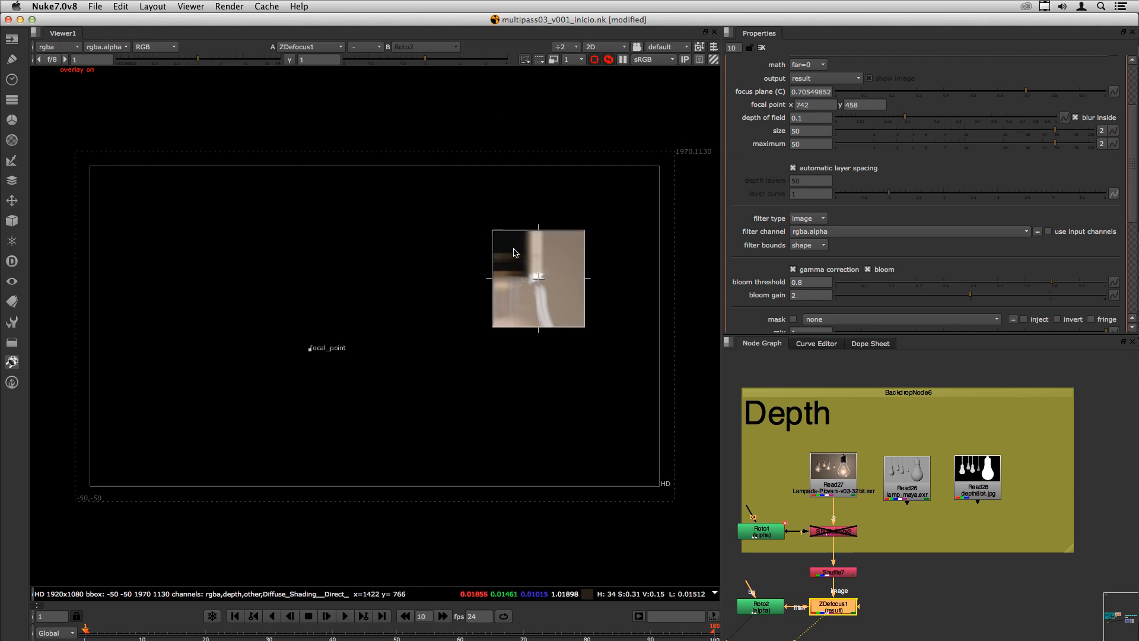
pyautogui.click(594, 59)
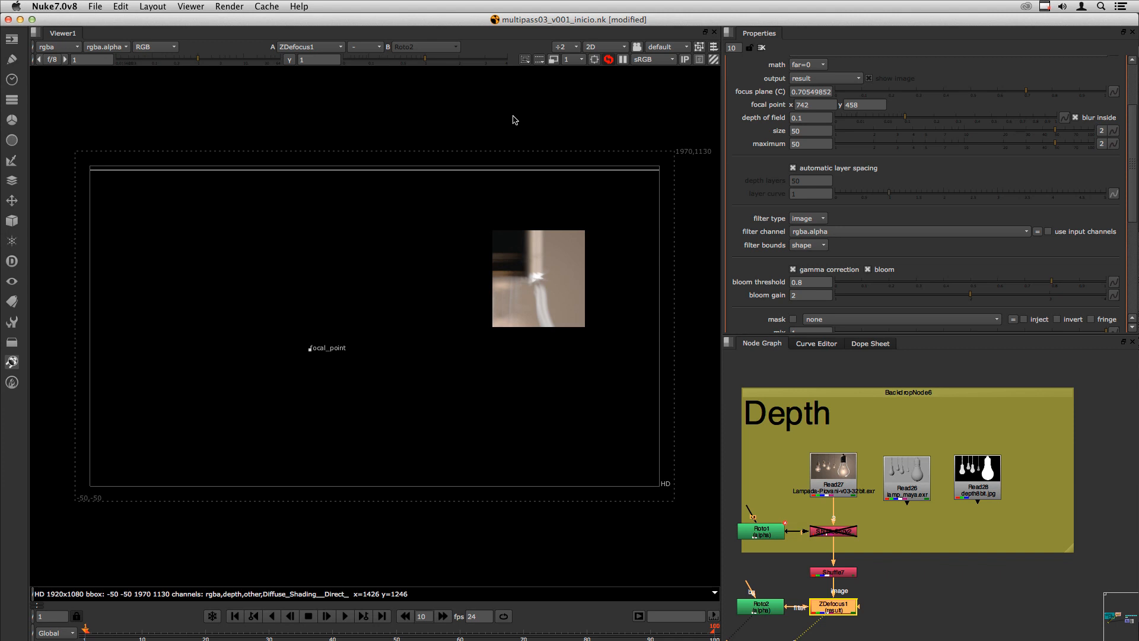